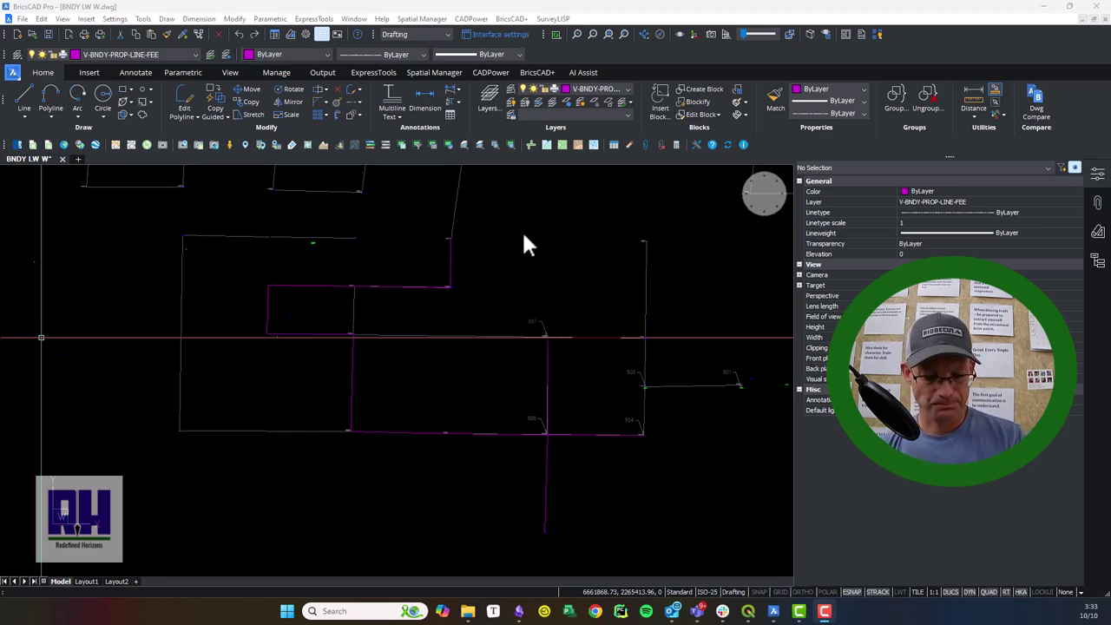
Step: Trace a magenta polyline from the section corner down and along the bottom edge to the bottom-right monument
left_click(577, 197)
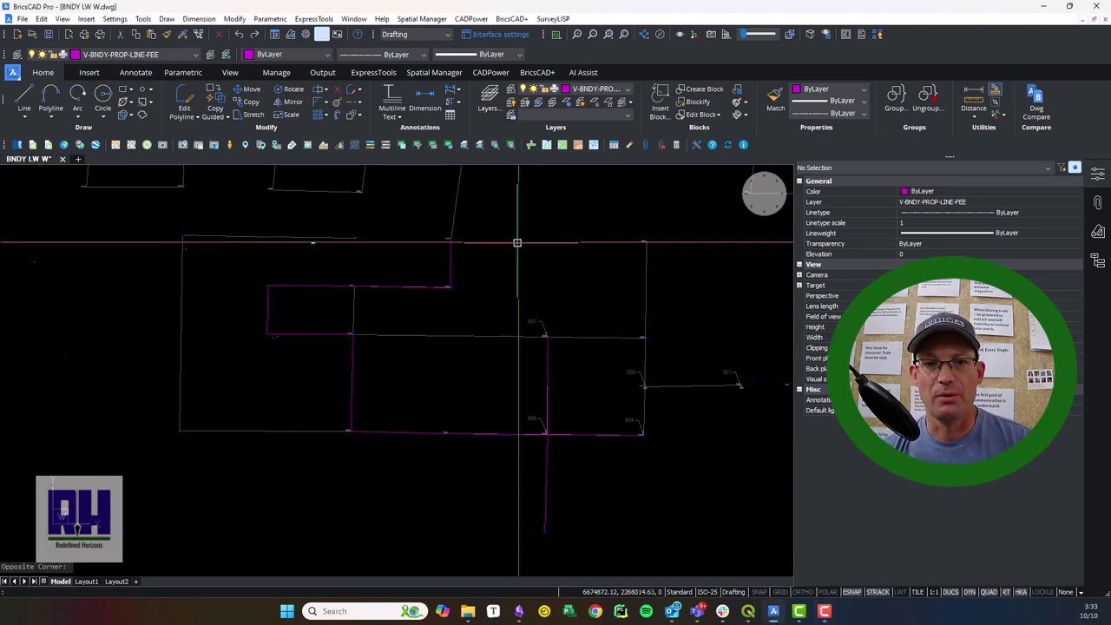
mouse_move(459, 335)
middle_mouse_down()
mouse_move(545, 312)
mouse_move(469, 361)
middle_mouse_up()
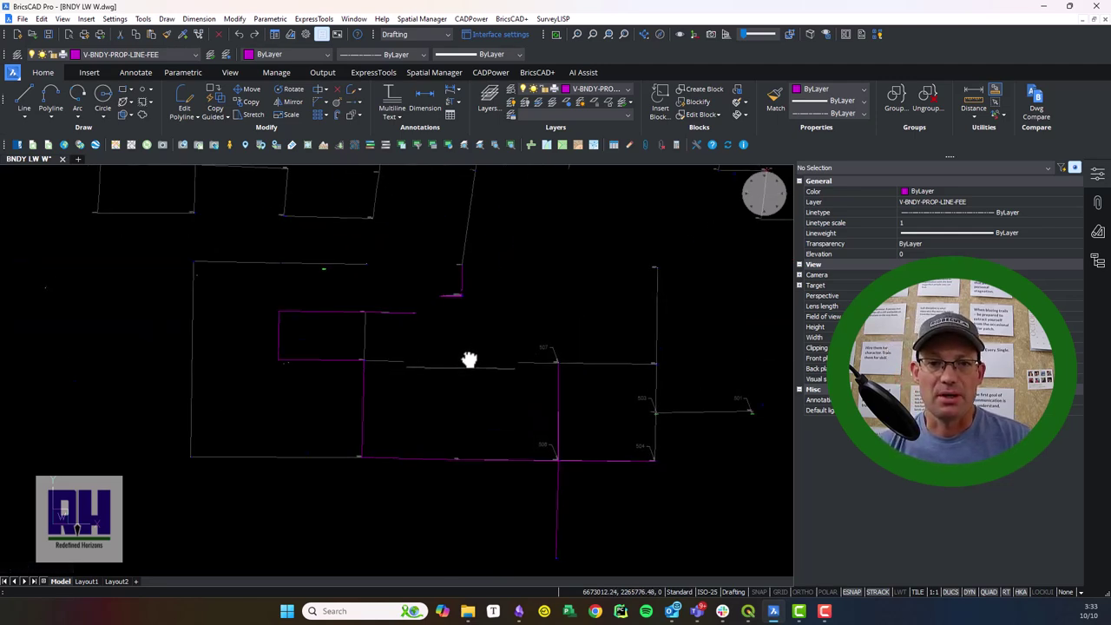
mouse_move(469, 360)
middle_mouse_down()
mouse_move(535, 338)
mouse_move(457, 342)
middle_mouse_up()
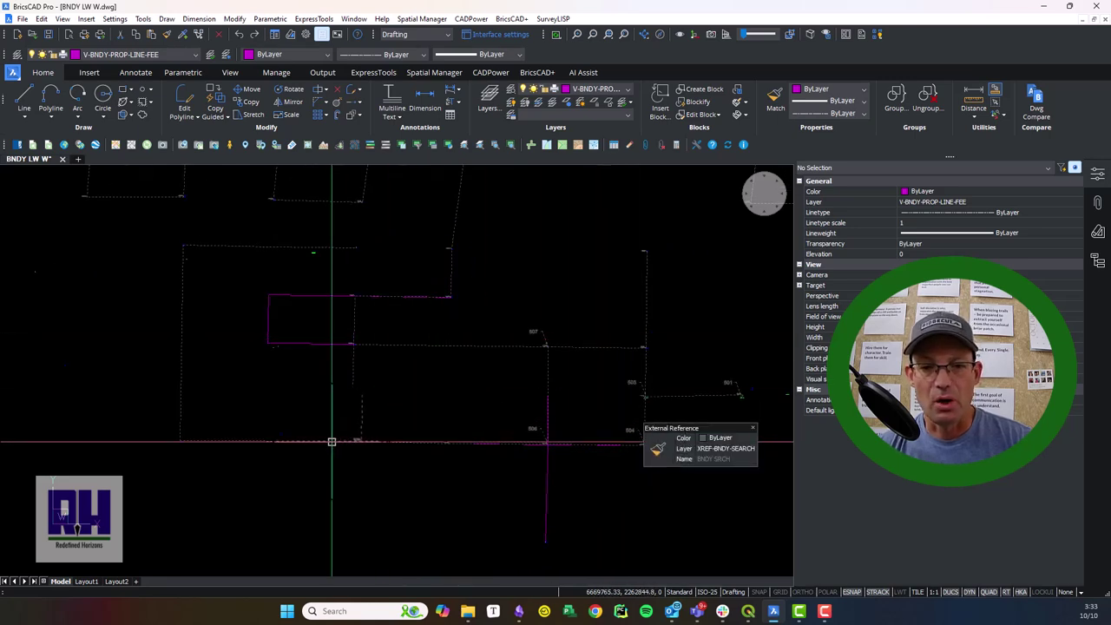
left_click(355, 349)
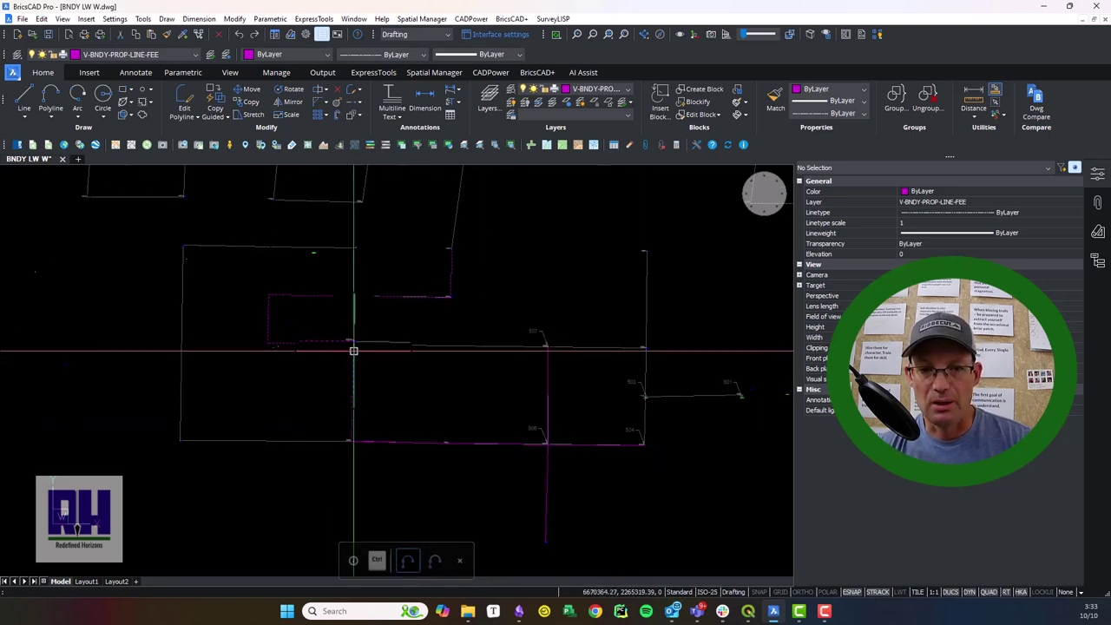
left_click(353, 440)
left_click(546, 443)
key("Return")
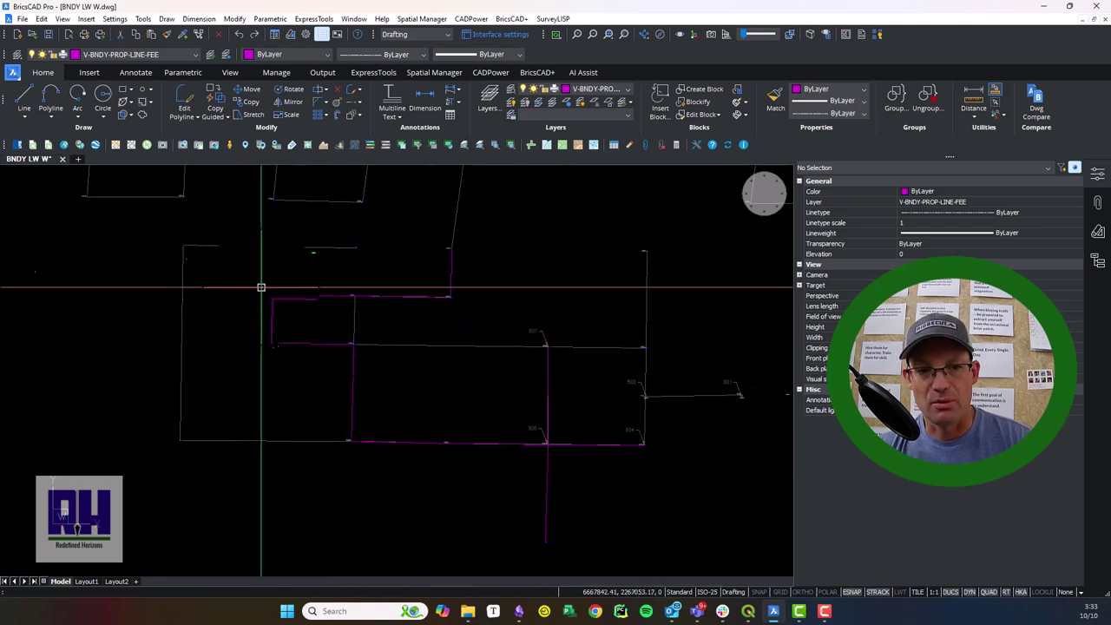
key("Return")
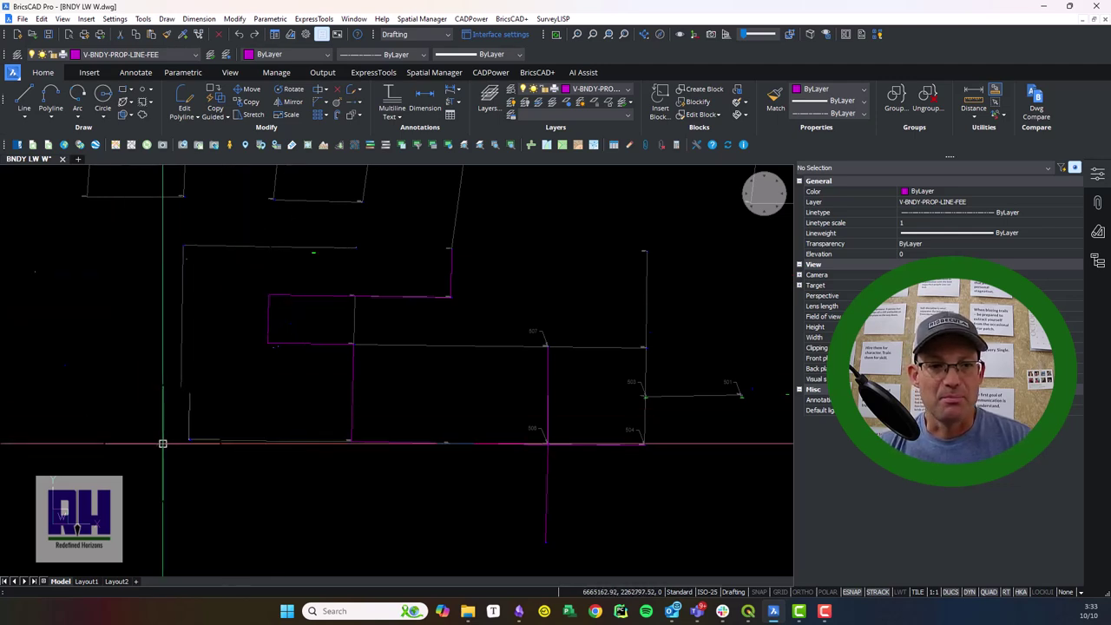
scroll(327, 292, "up", 3)
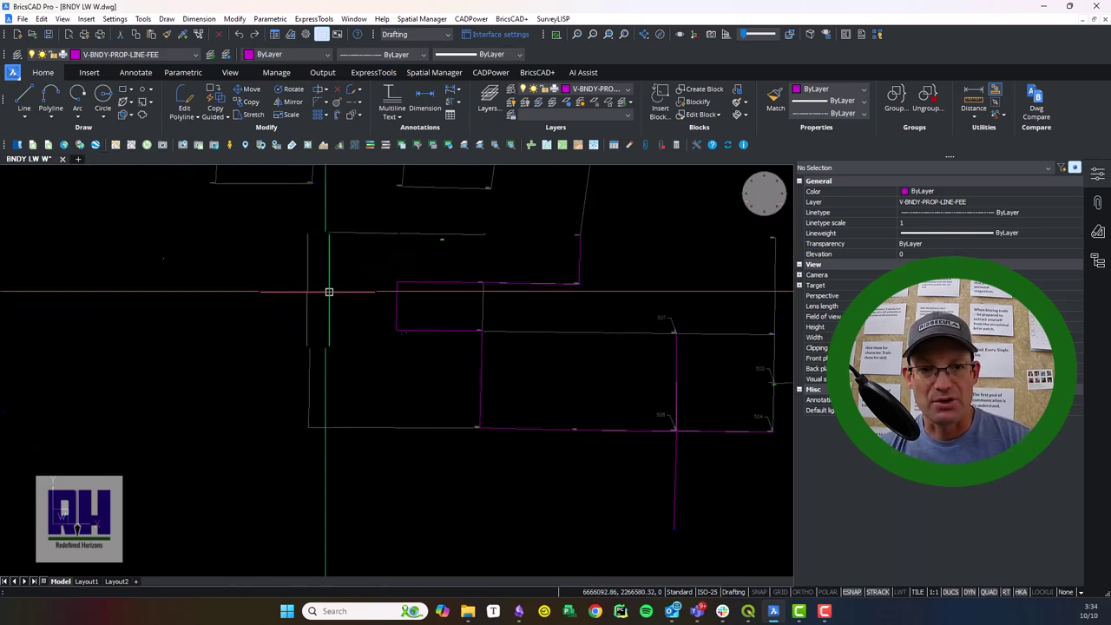
scroll(301, 335, "down", 1)
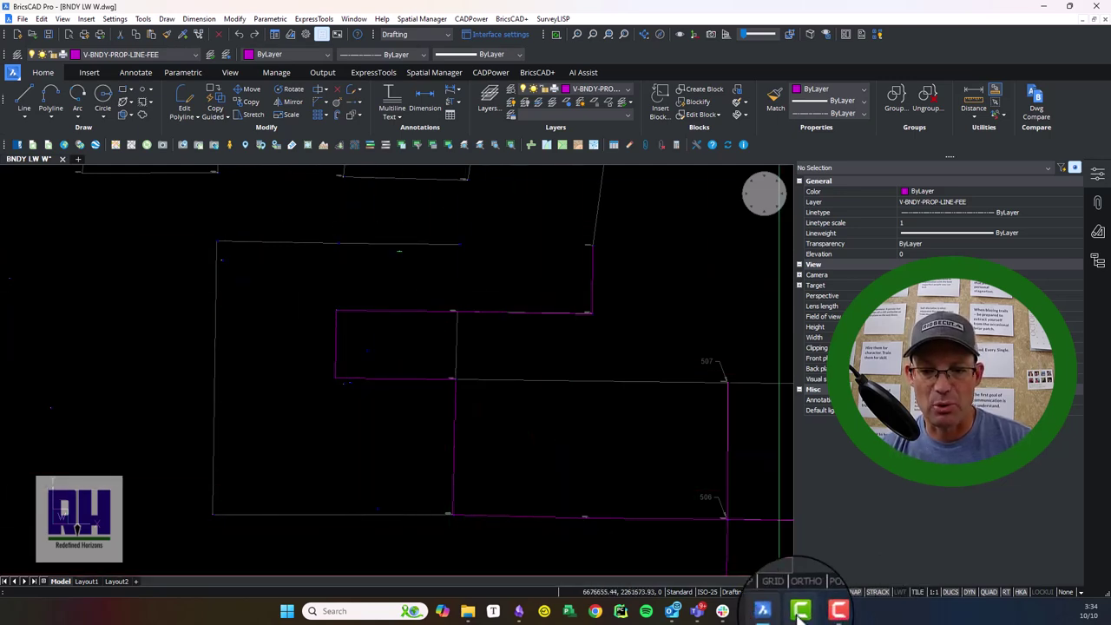
Step: In QGIS, view parcel 618 and undo to restore vertex 515 so the 618–515 line is vertical
left_click(748, 611)
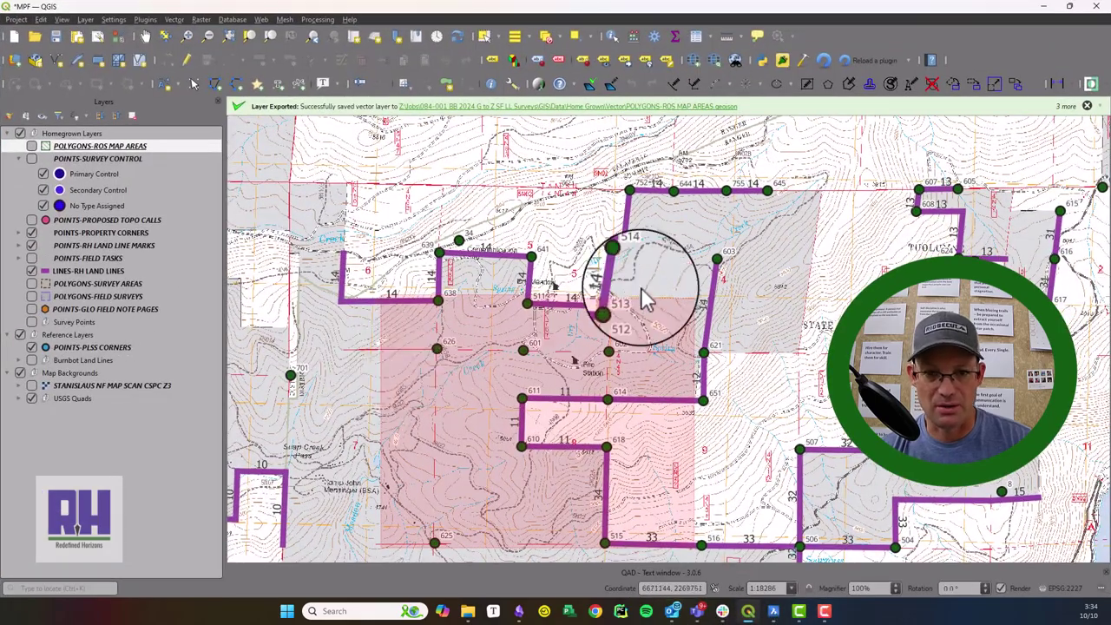
middle_click_drag(720, 459, 660, 292)
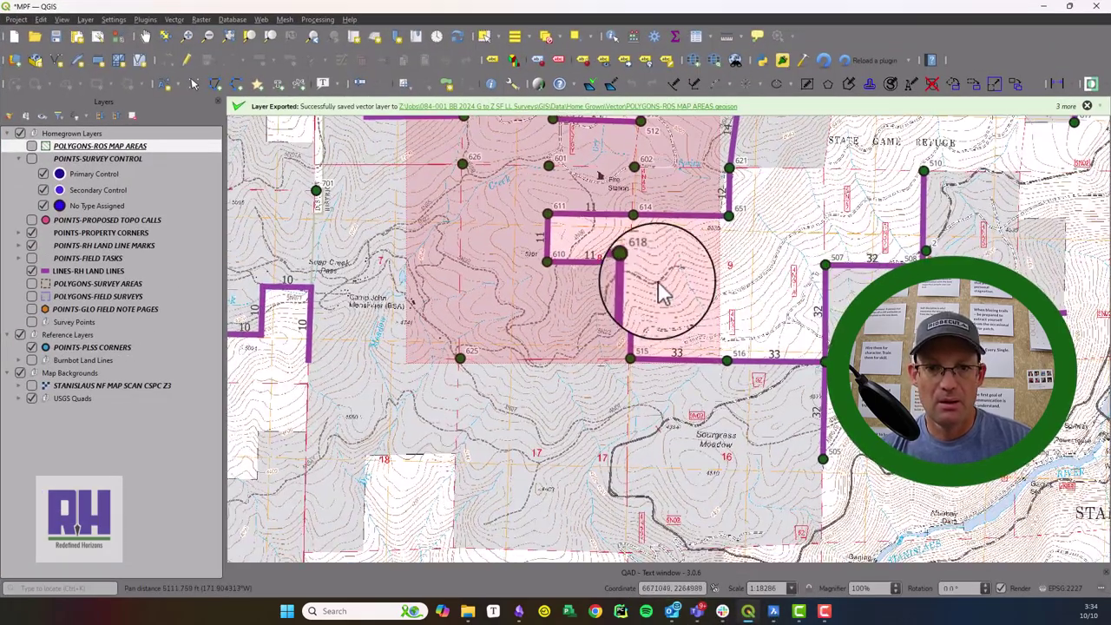
scroll(660, 293, "up", 3)
scroll(746, 382, "down", 3)
scroll(710, 388, "up", 1)
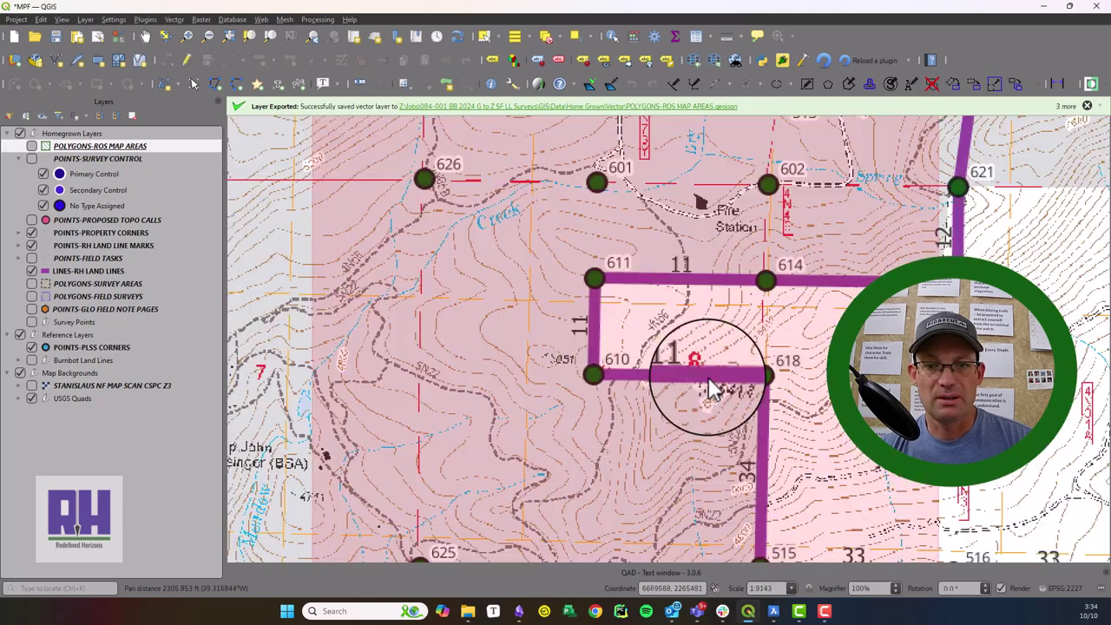
scroll(755, 322, "down", 1)
middle_click_drag(756, 322, 638, 369)
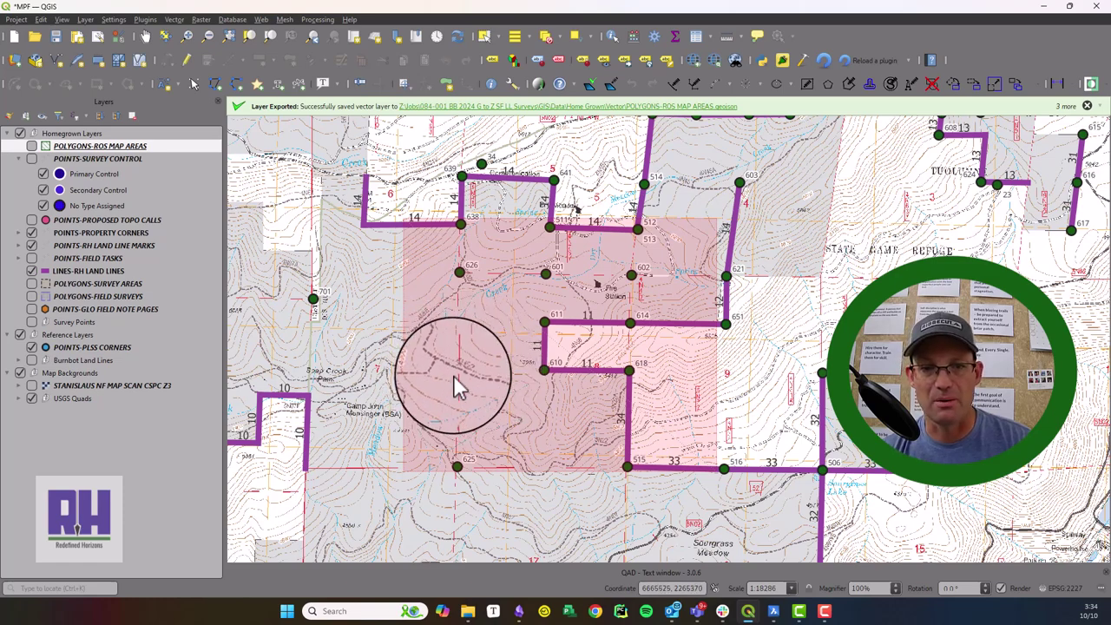
key("ctrl+z")
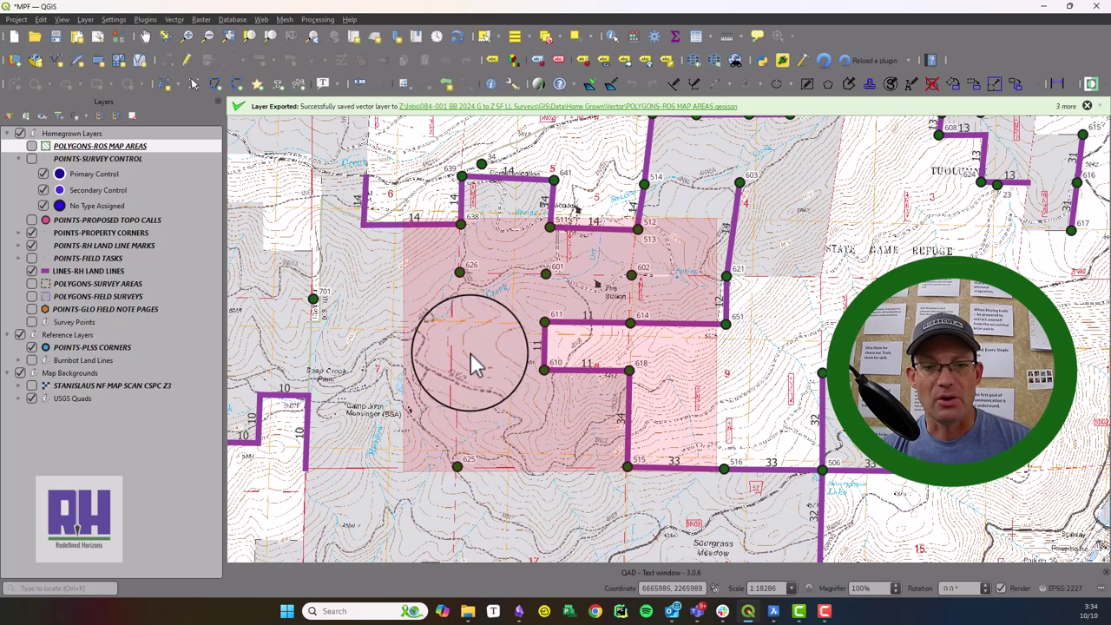
left_click(1045, 10)
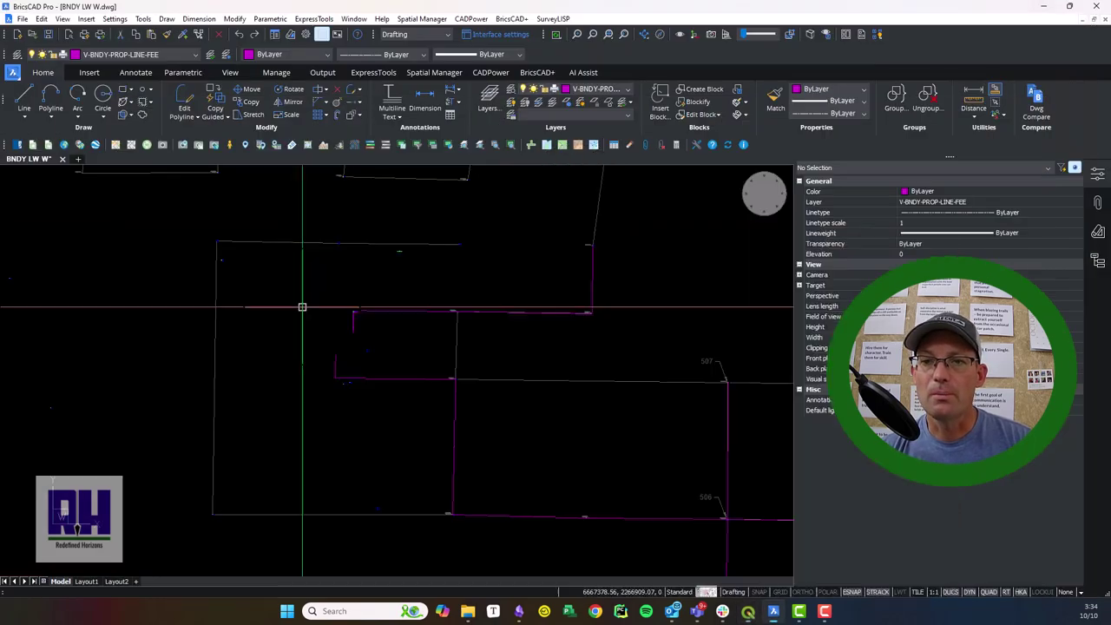
middle_click_drag(399, 431, 405, 461)
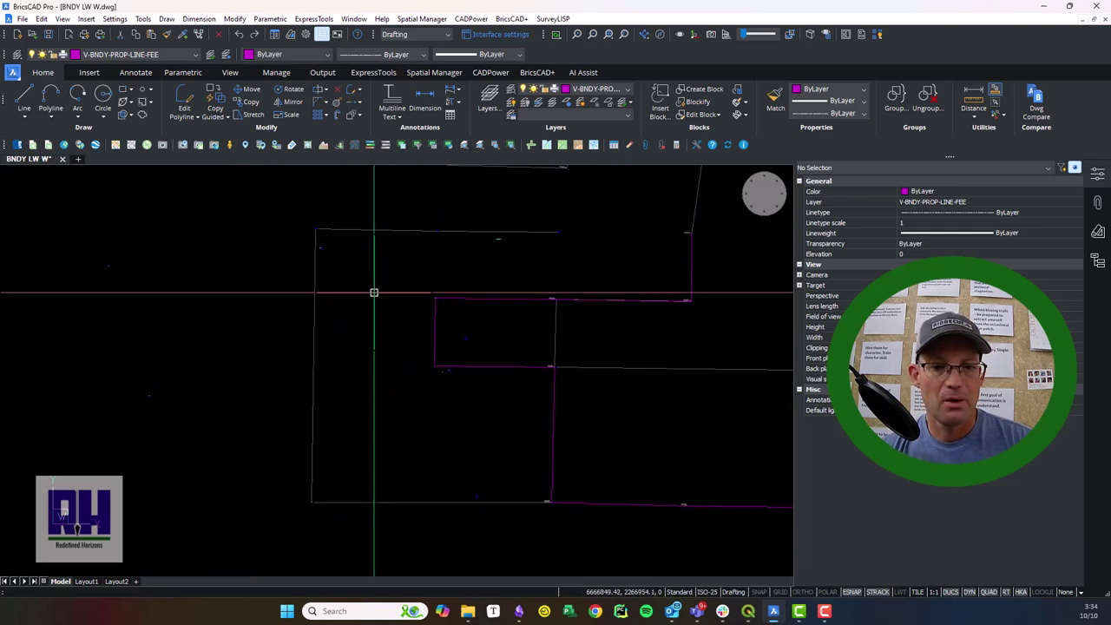
mouse_move(534, 369)
middle_mouse_down()
mouse_move(466, 355)
mouse_move(496, 375)
middle_mouse_up()
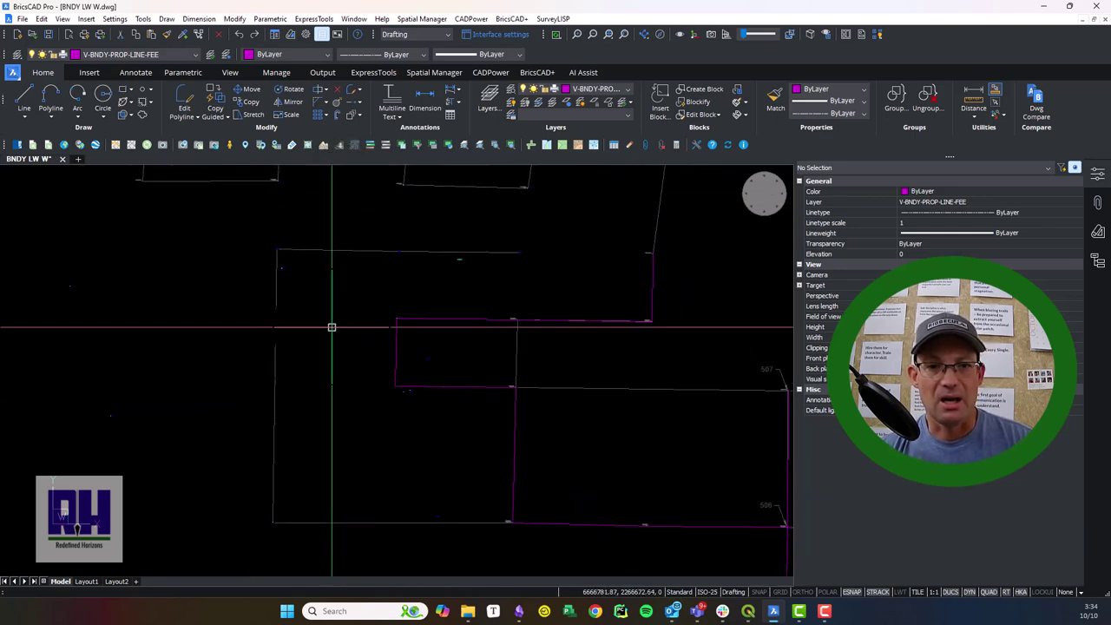
mouse_move(330, 324)
middle_mouse_down()
mouse_move(419, 442)
mouse_move(373, 471)
middle_mouse_up()
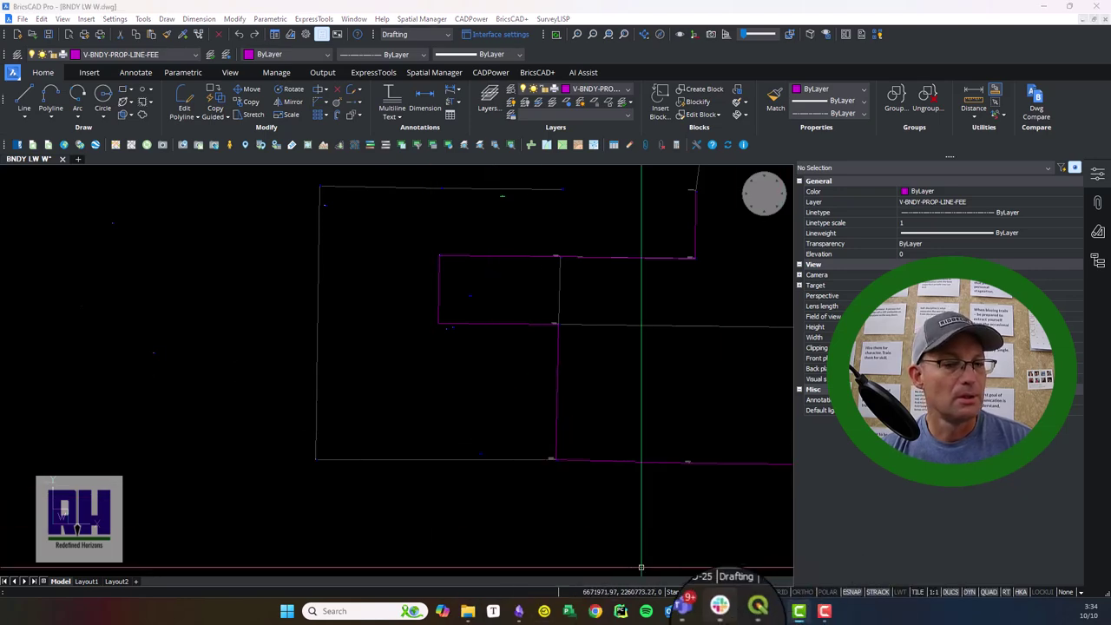
left_click(712, 586)
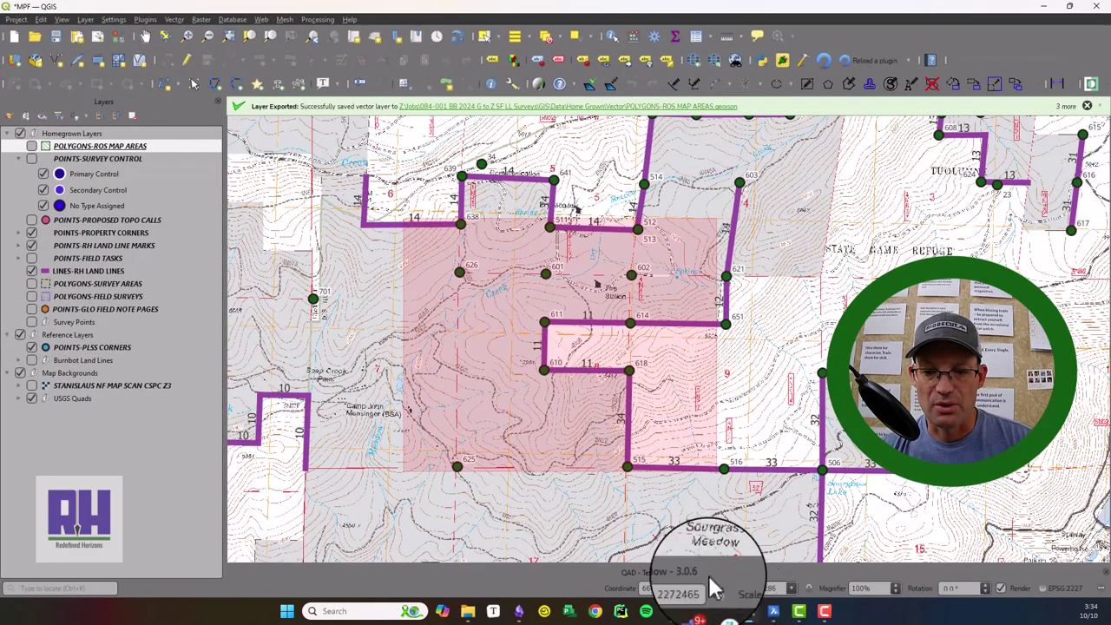
scroll(556, 469, "up", 5)
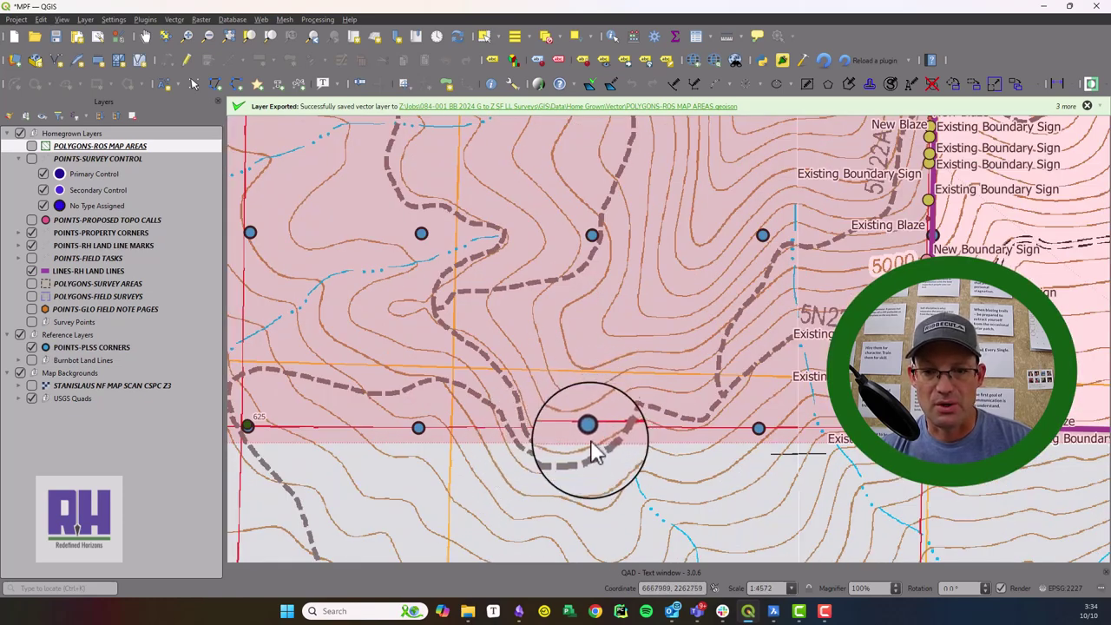
scroll(591, 433, "down", 2)
middle_click_drag(593, 434, 502, 336)
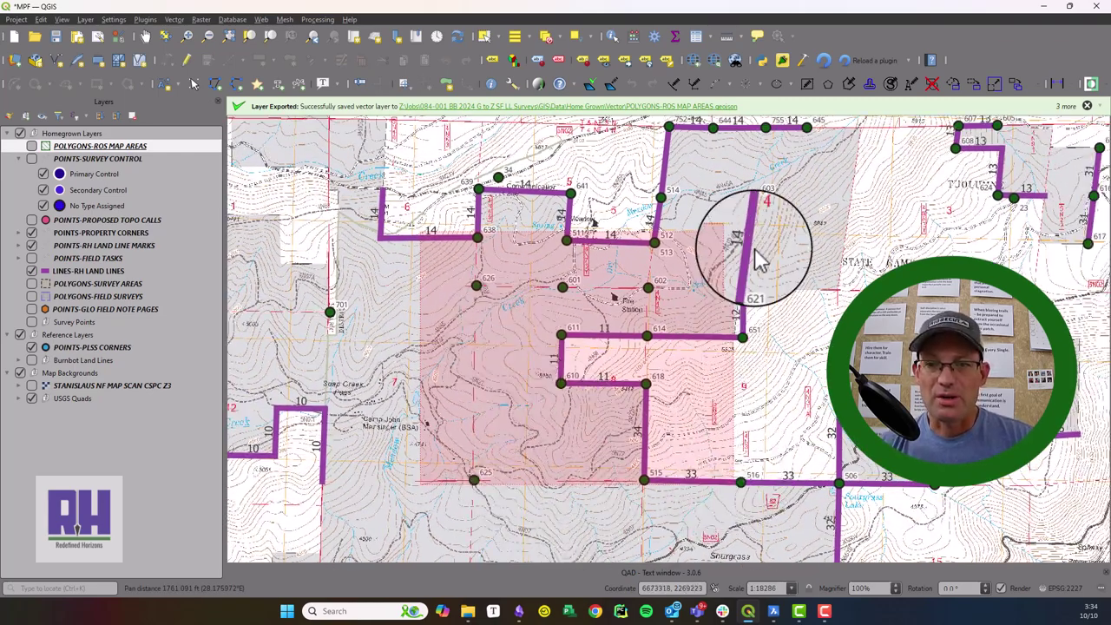
left_click_drag(562, 381, 573, 377)
key("ctrl+z")
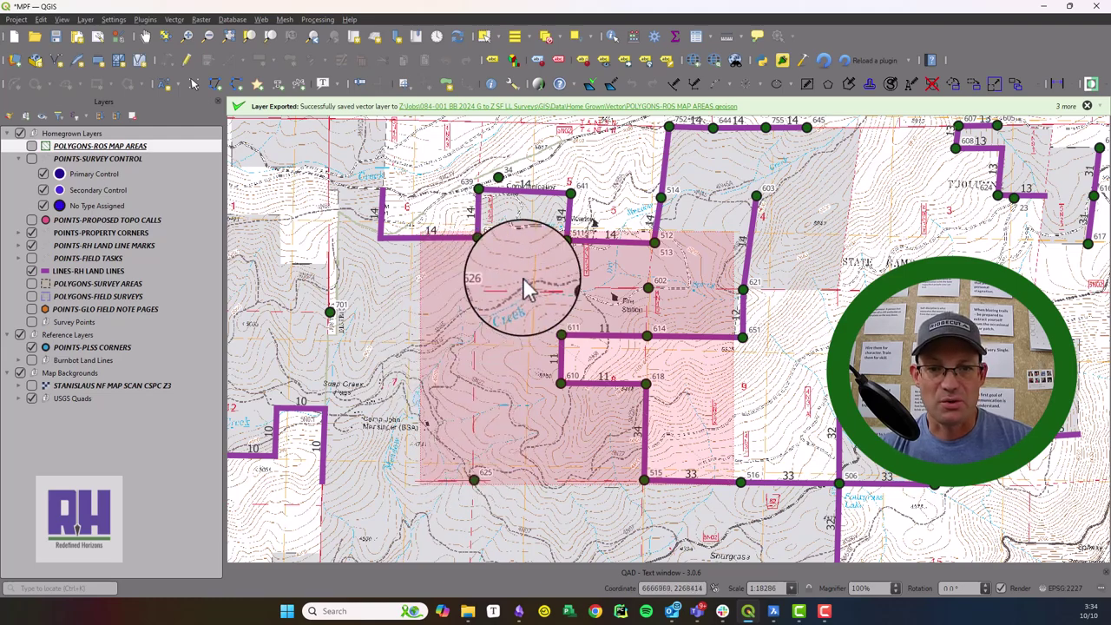
middle_click_drag(368, 330, 527, 453)
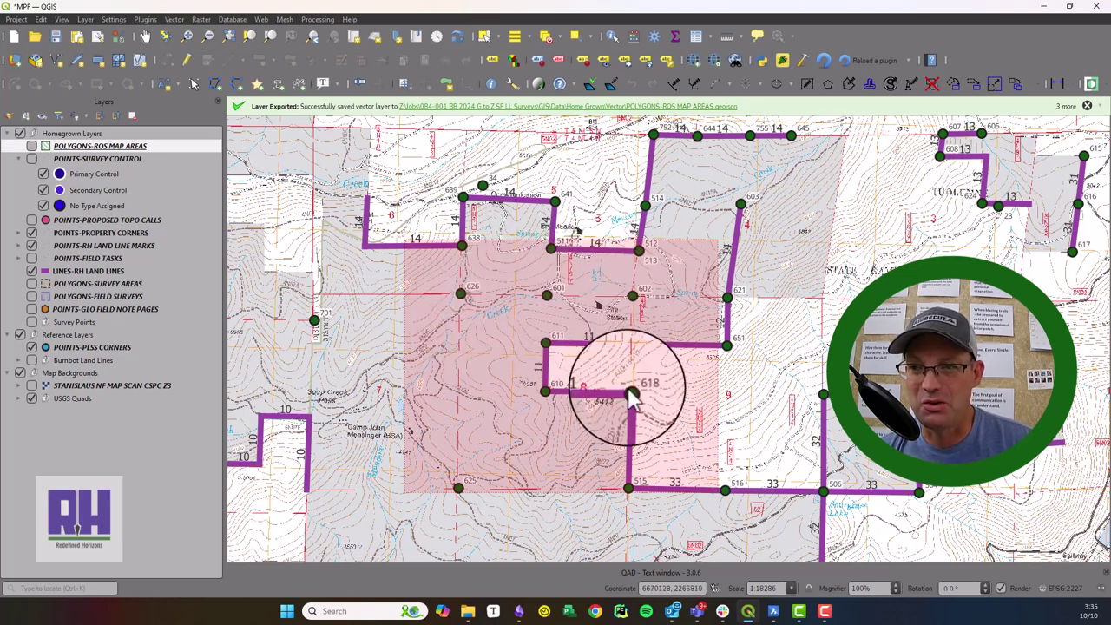
middle_click_drag(608, 409, 583, 466)
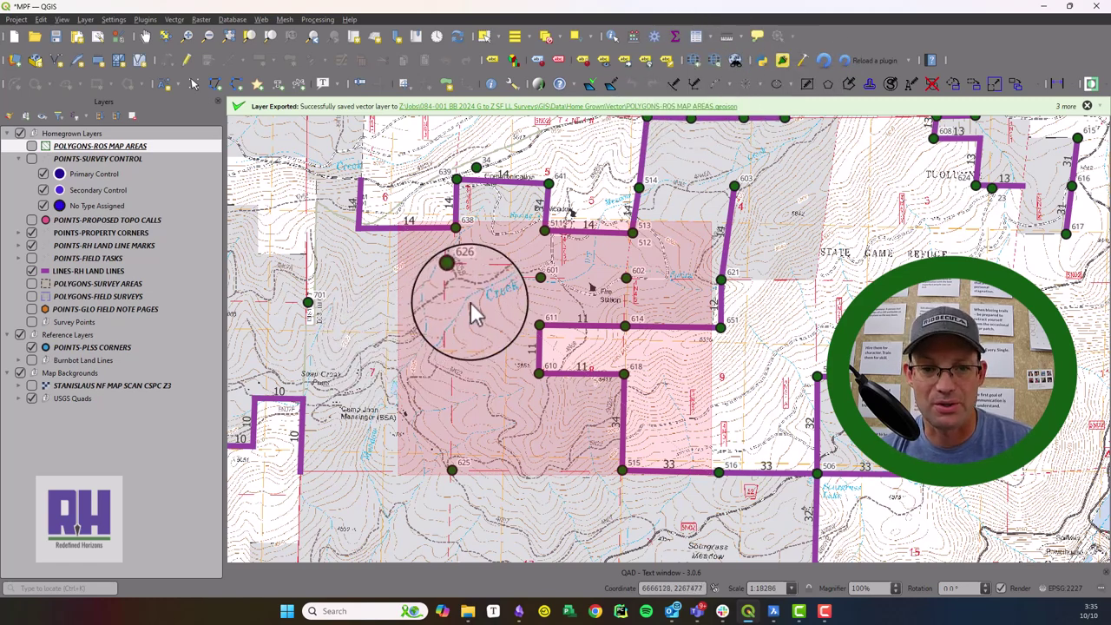
left_click(1044, 8)
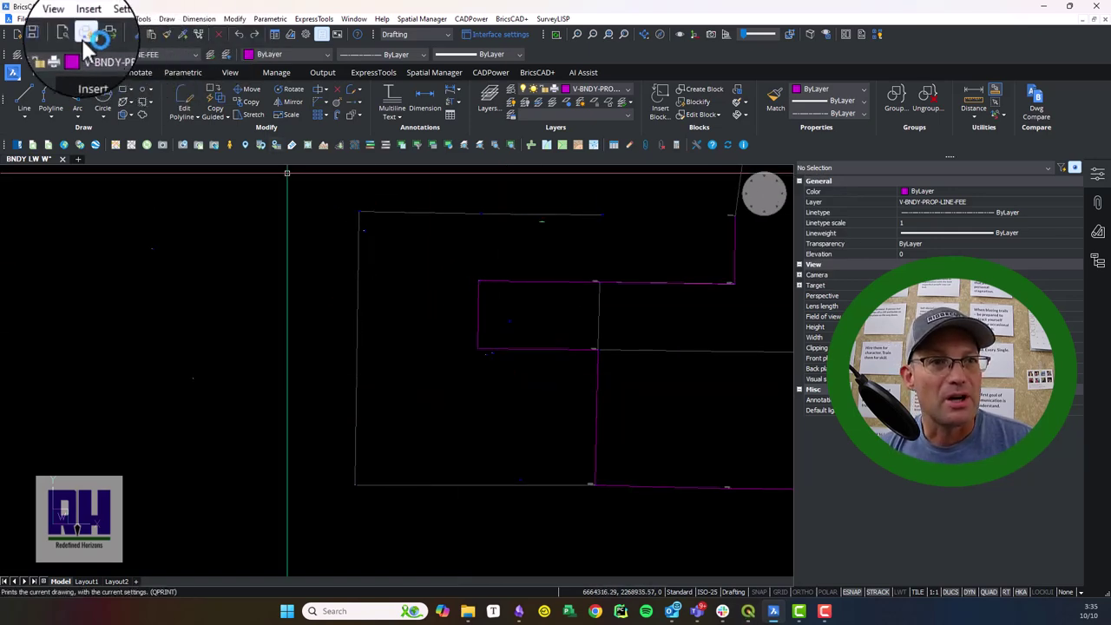
Step: In the Drawing Explorer layer list, rename V-BNDY-PROP-LINE-FEE to SURVEY-BOUNDARY-LINES-FEE
left_click(143, 18)
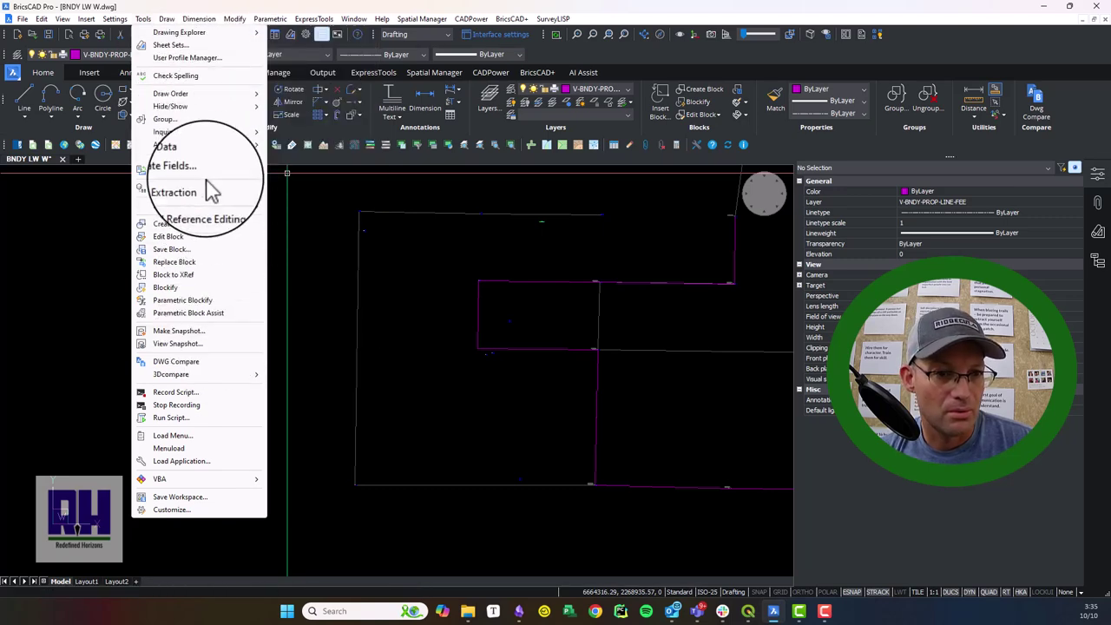
mouse_move(217, 97)
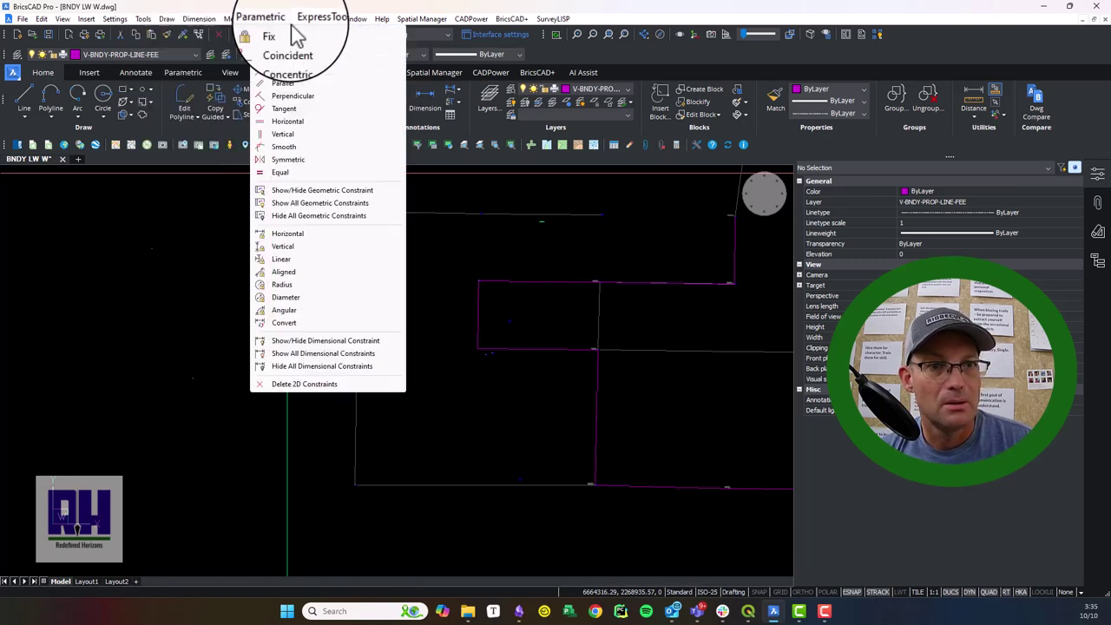
mouse_move(171, 28)
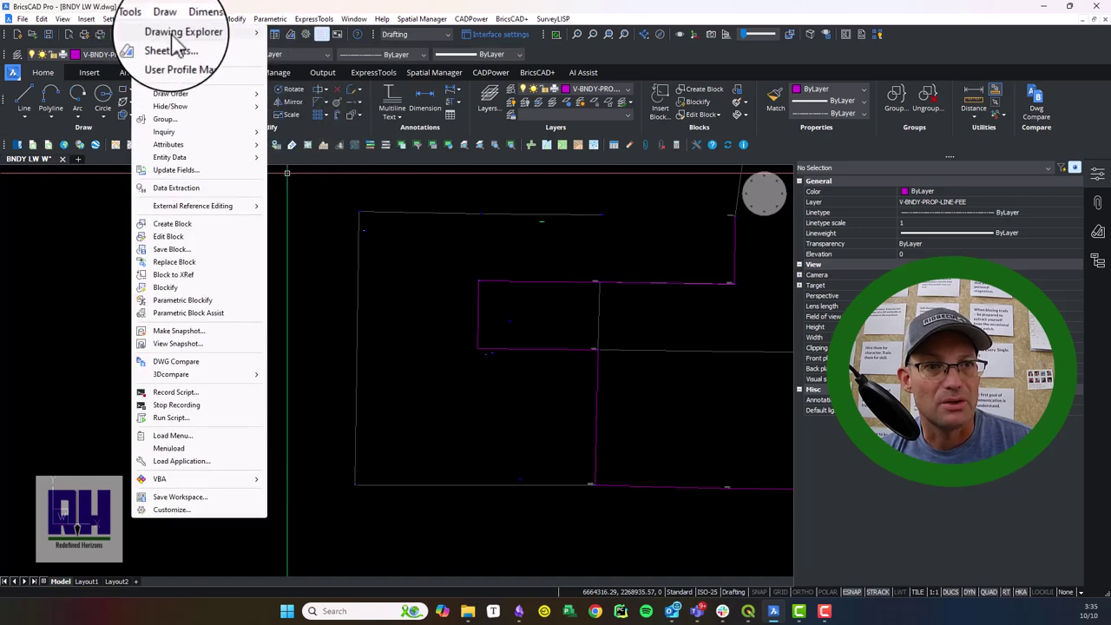
left_click(315, 35)
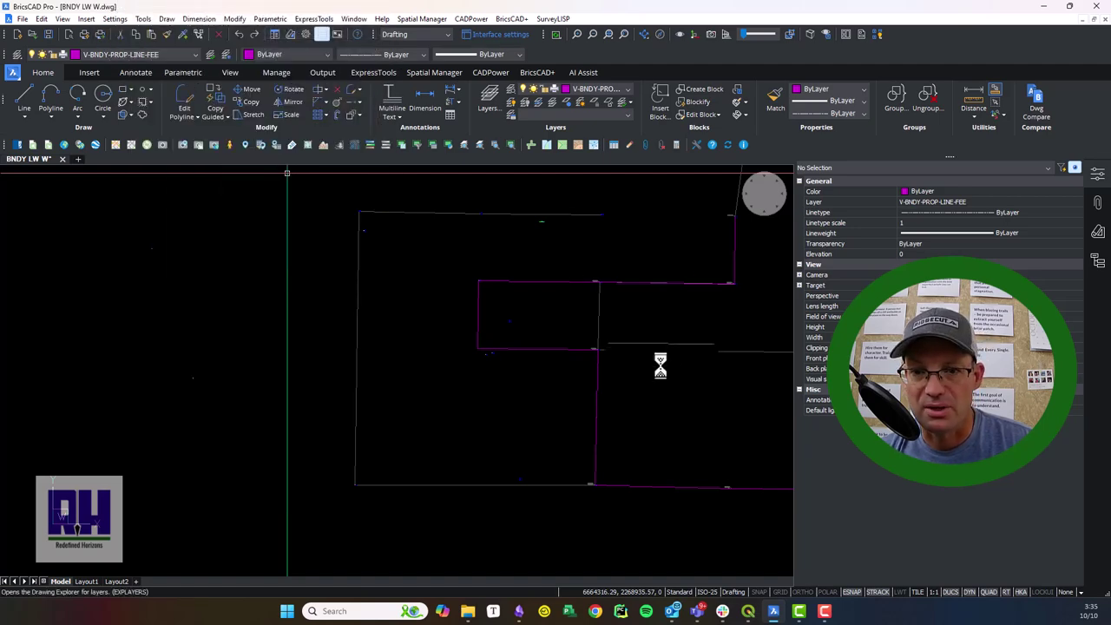
scroll(425, 360, "down", 1)
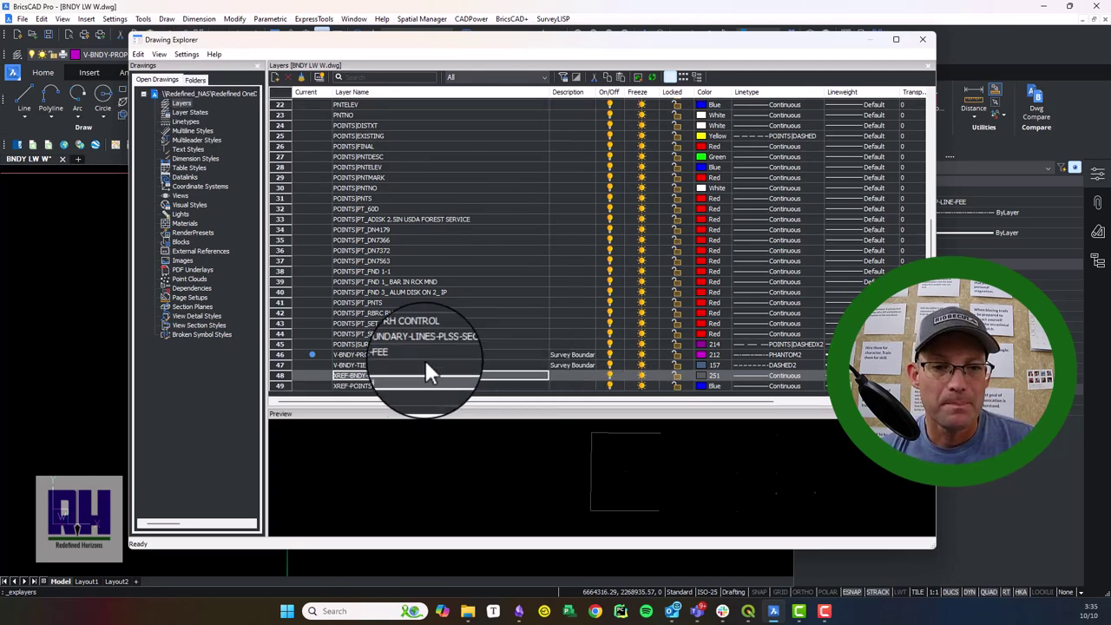
right_click(384, 354)
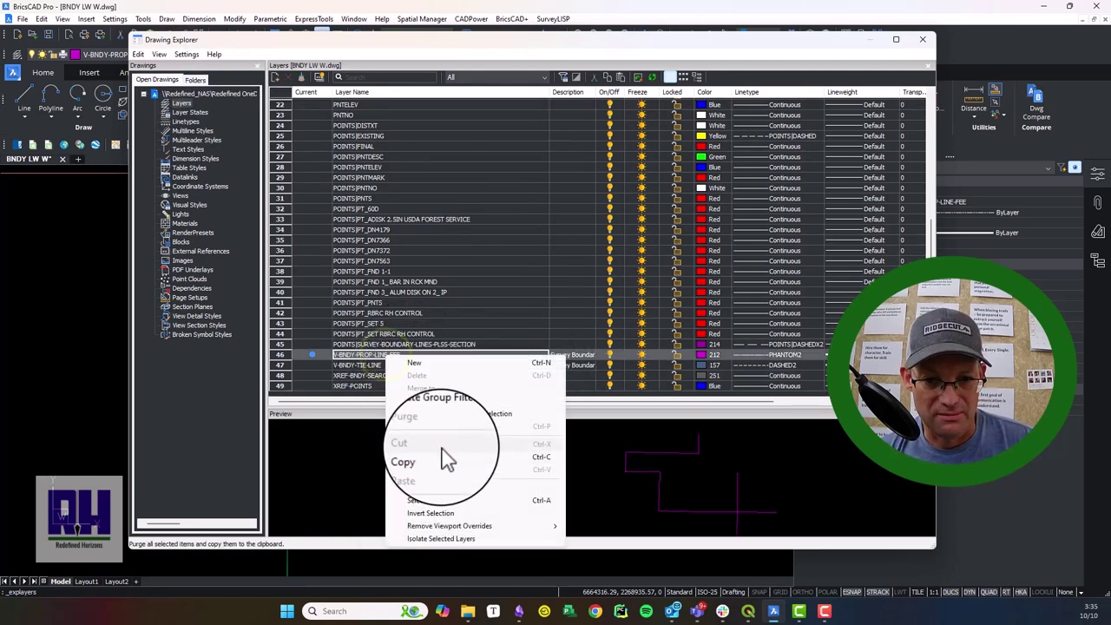
left_click(432, 490)
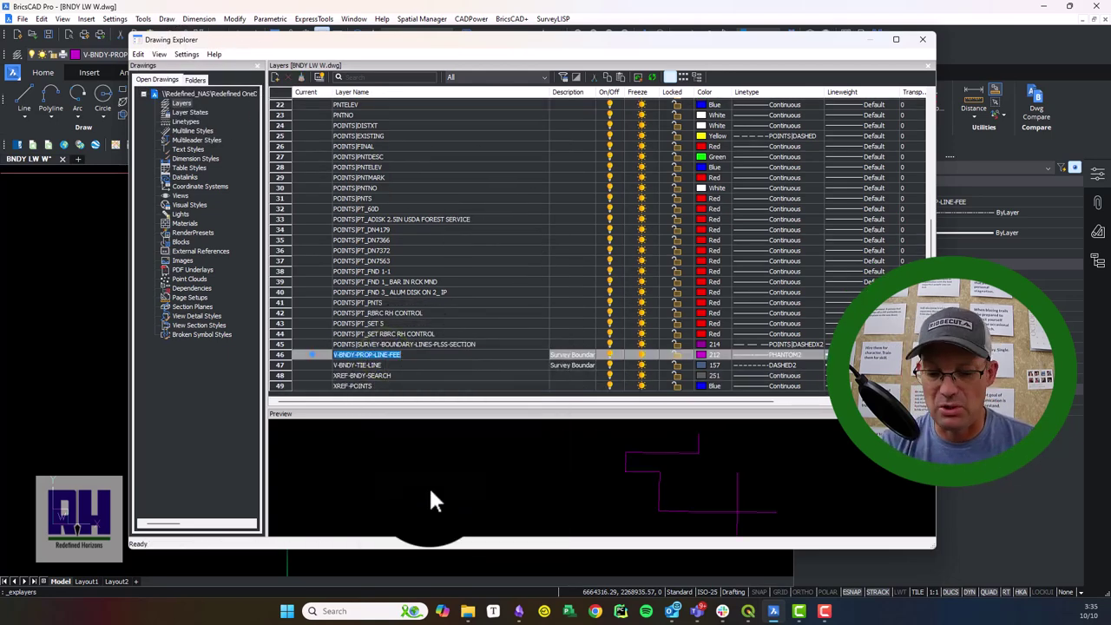
key("BackSpace")
type("SU")
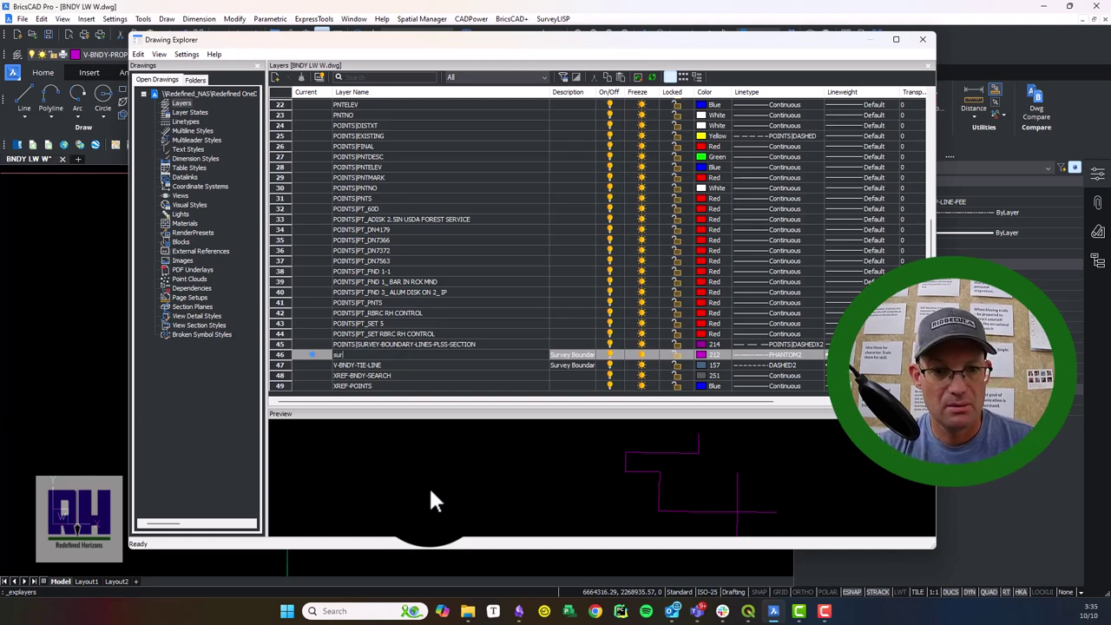
type("RVEY")
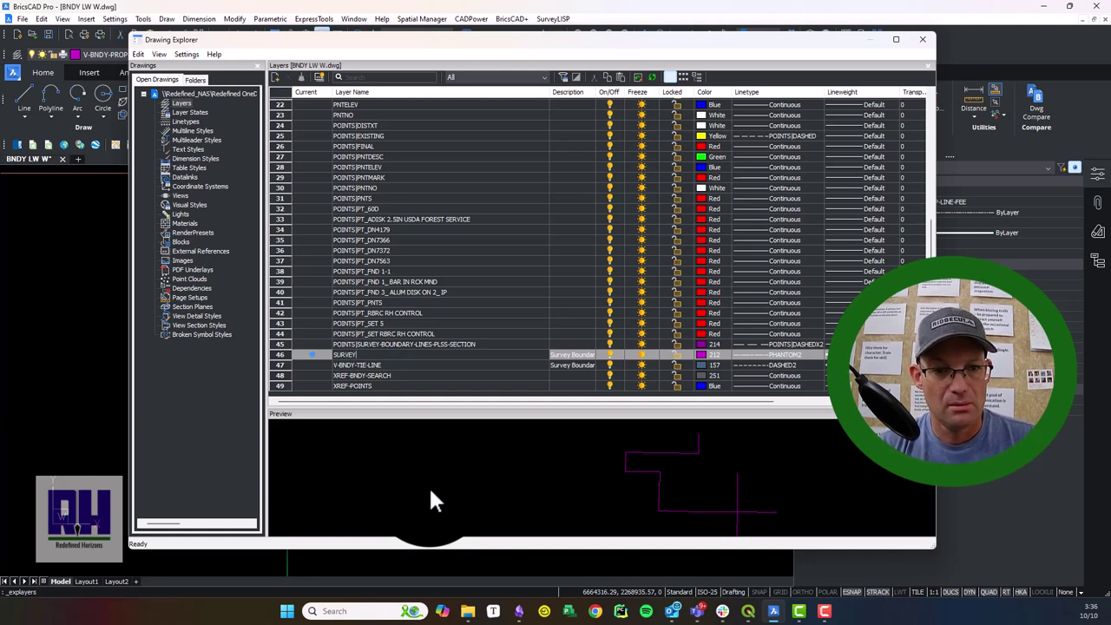
type("-BOUNDARY")
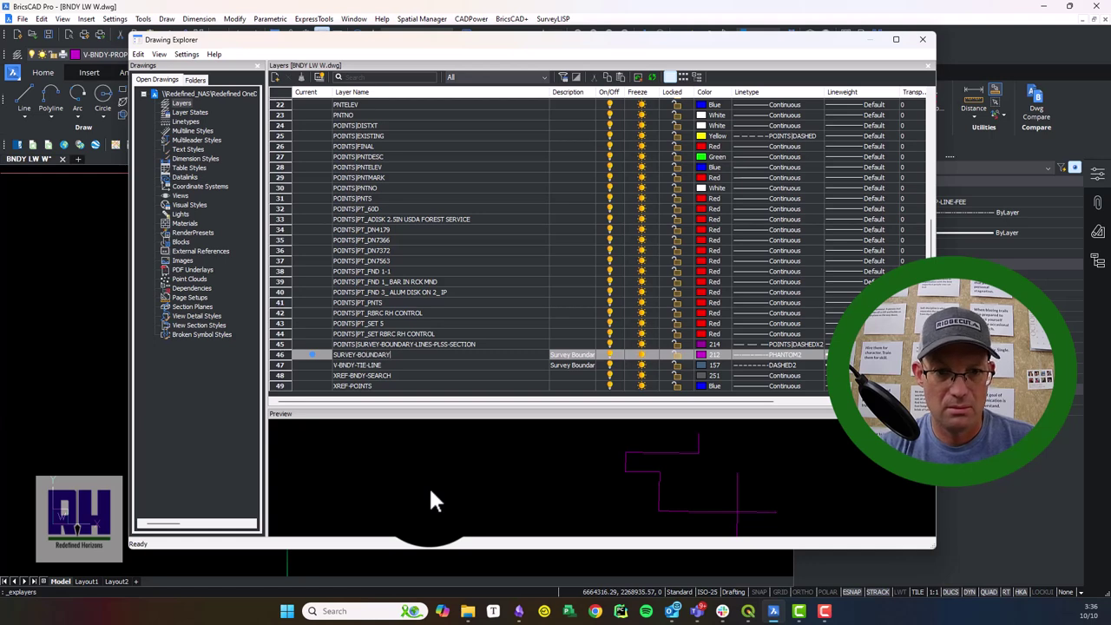
type("-LINES-FEE")
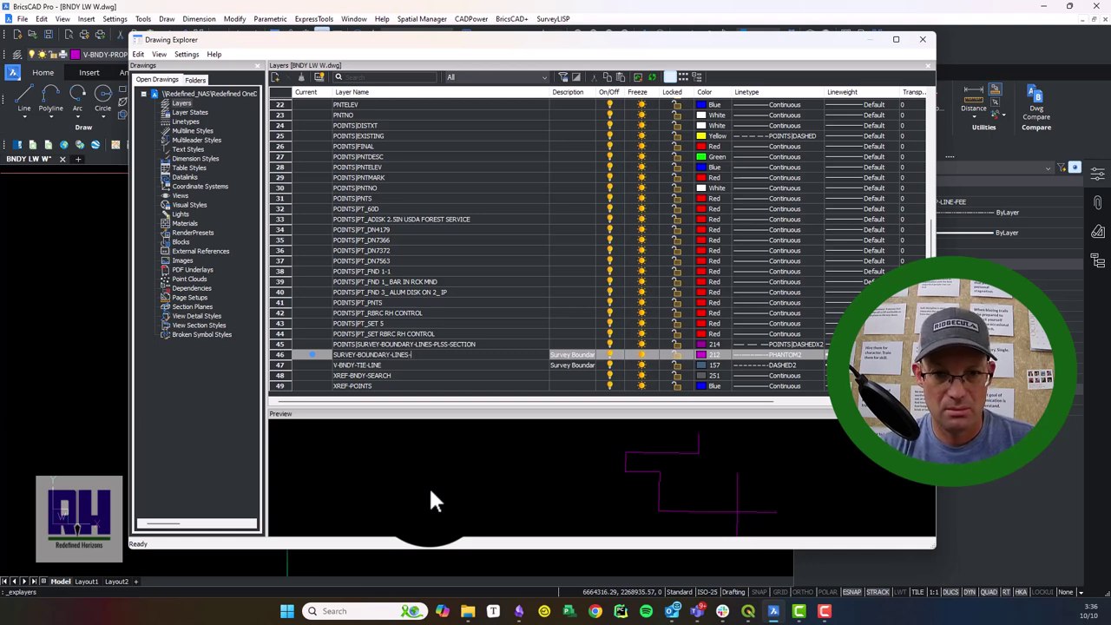
double_click(441, 365)
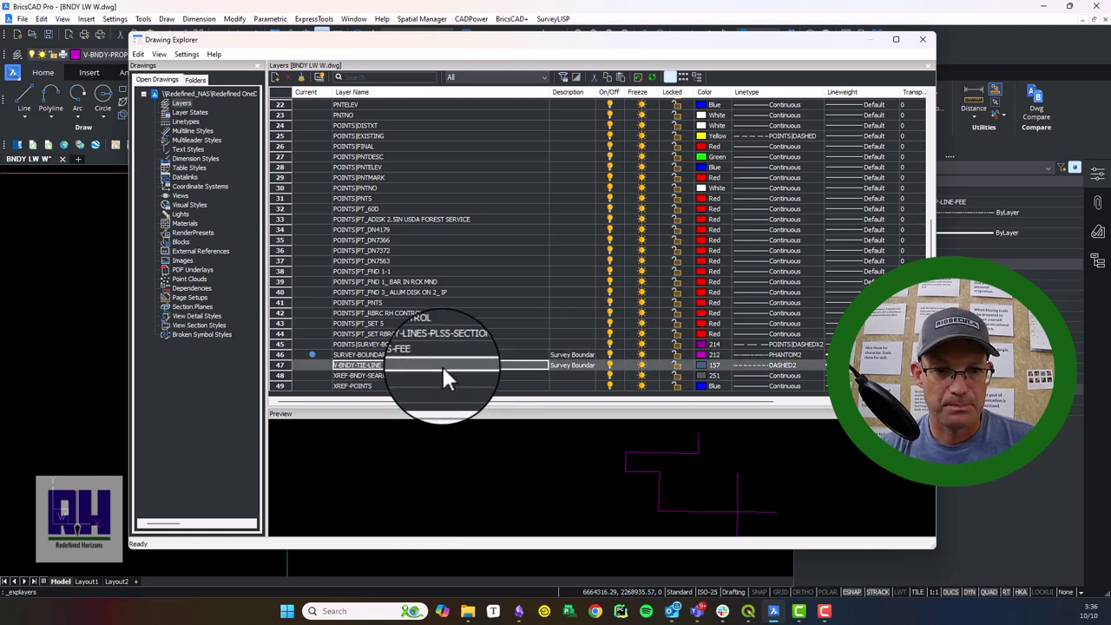
Step: Rename V-BNDY-TIE-LINE to SURVEY-BOUNDARY-LINES-TIES, make it current, and close the Drawing Explorer
right_click(442, 365)
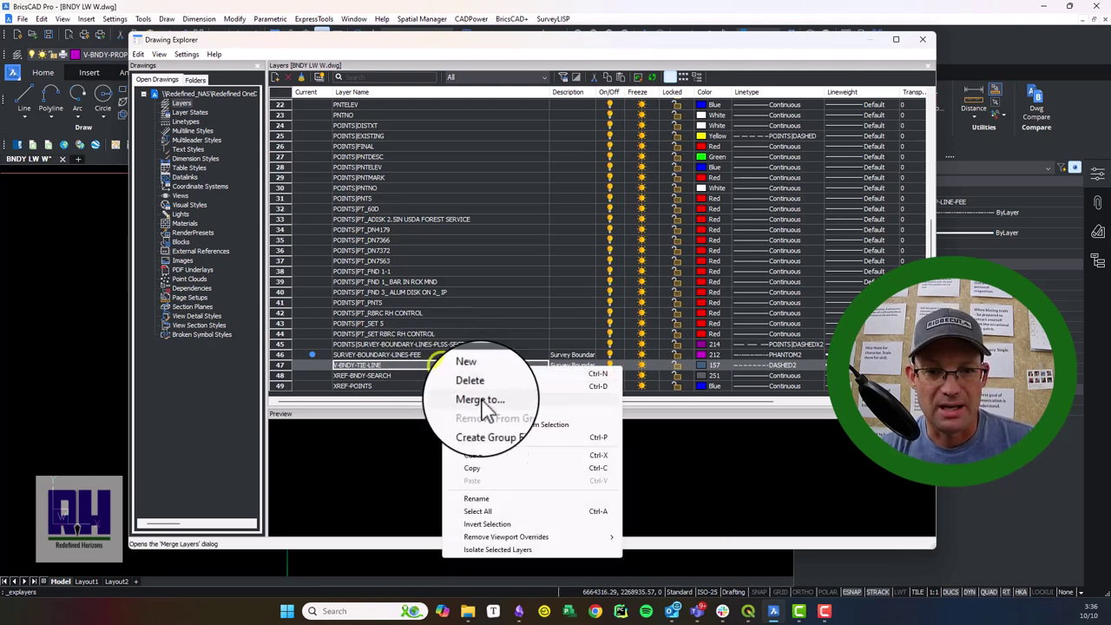
left_click(484, 497)
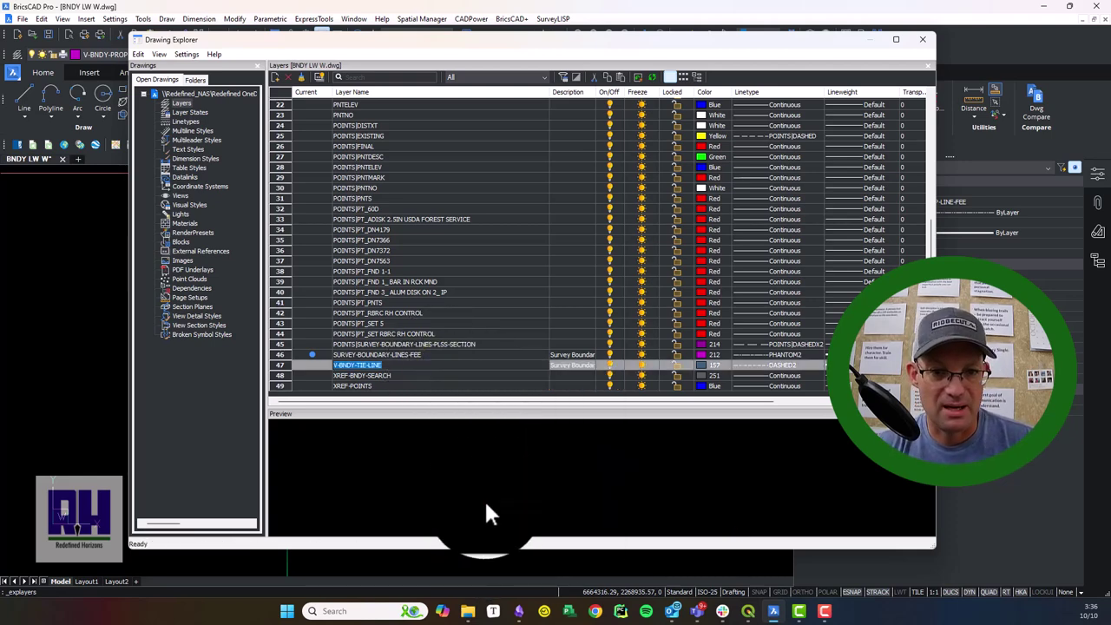
type("SURVEY-")
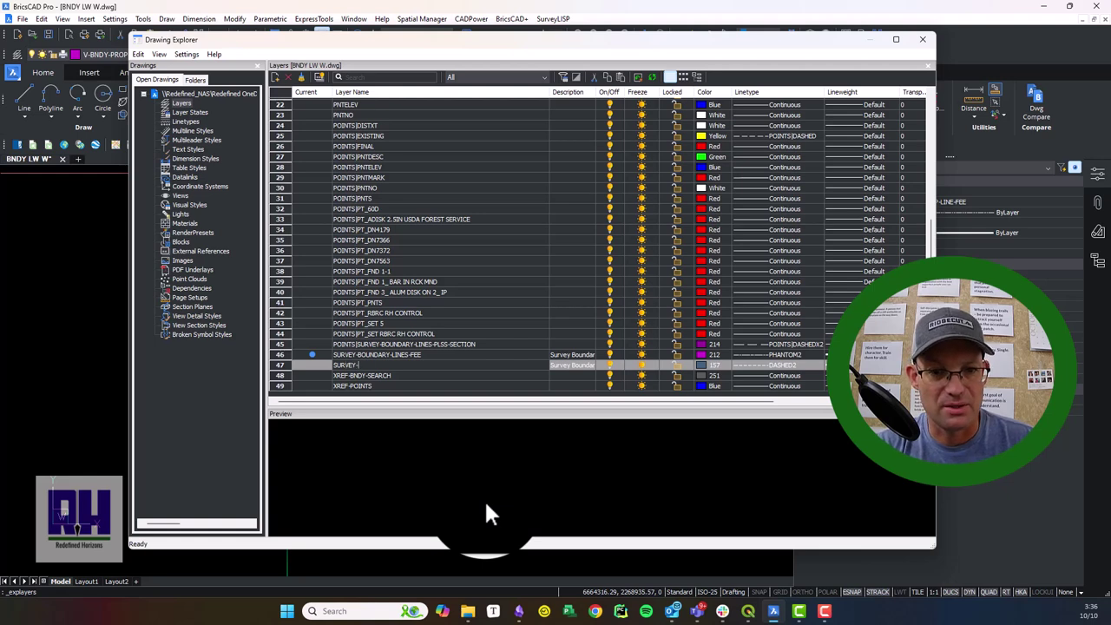
type("BOUNDARY-L")
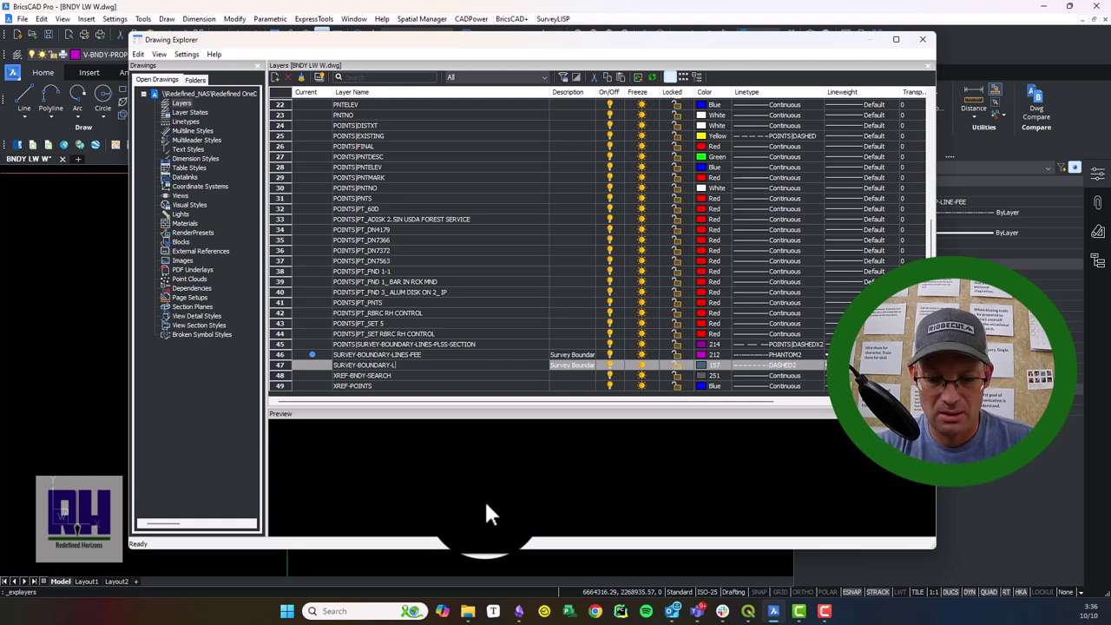
type("INES-TIES")
key("Return")
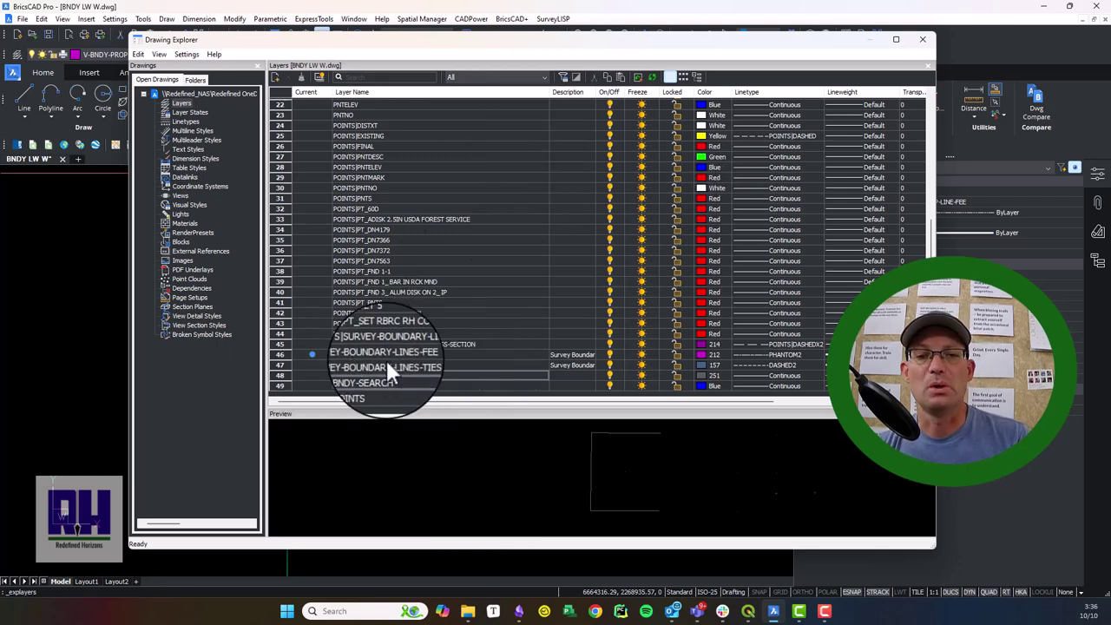
left_click(513, 366)
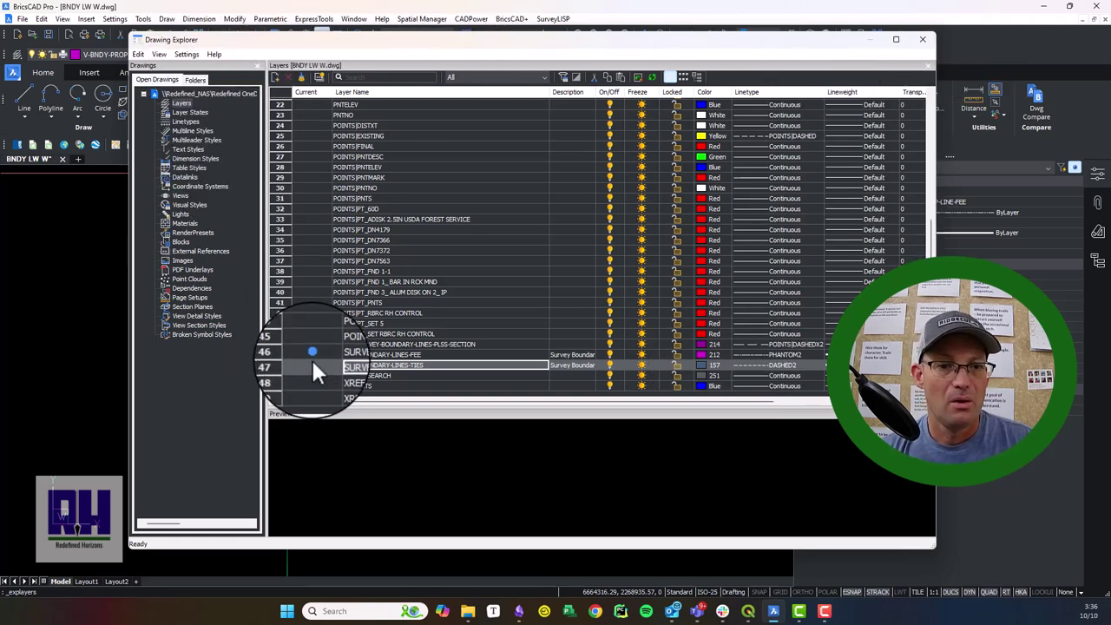
left_click(923, 39)
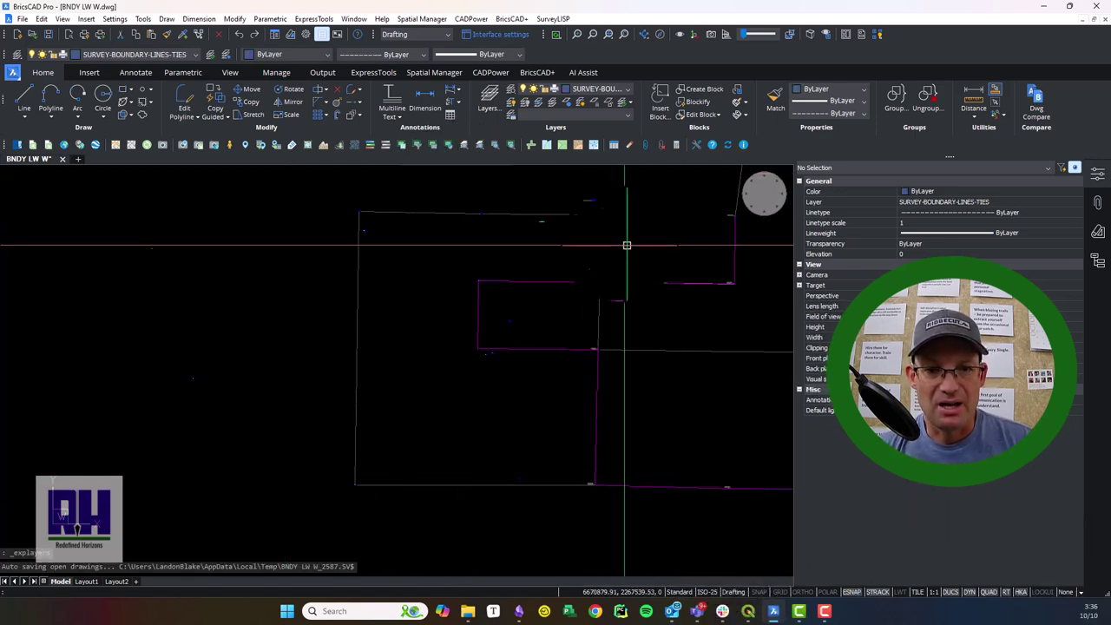
Step: Start a tie polyline at the lower boundary corner
mouse_move(500, 478)
middle_mouse_down()
mouse_move(412, 501)
mouse_move(402, 478)
mouse_move(411, 471)
middle_mouse_up()
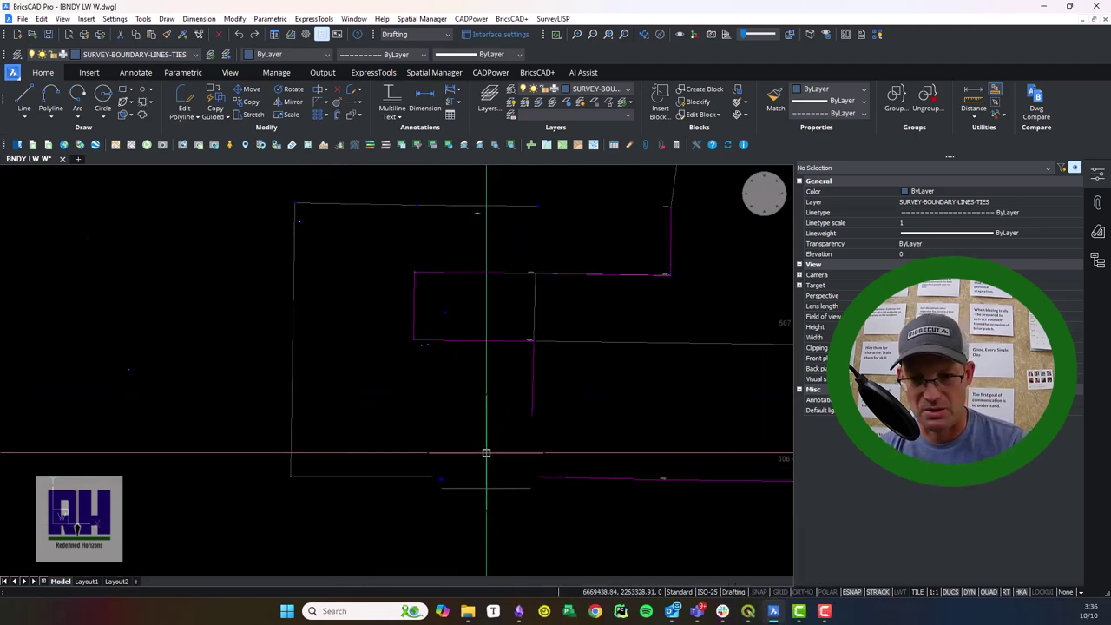
key("Return")
scroll(521, 447, "up", 5)
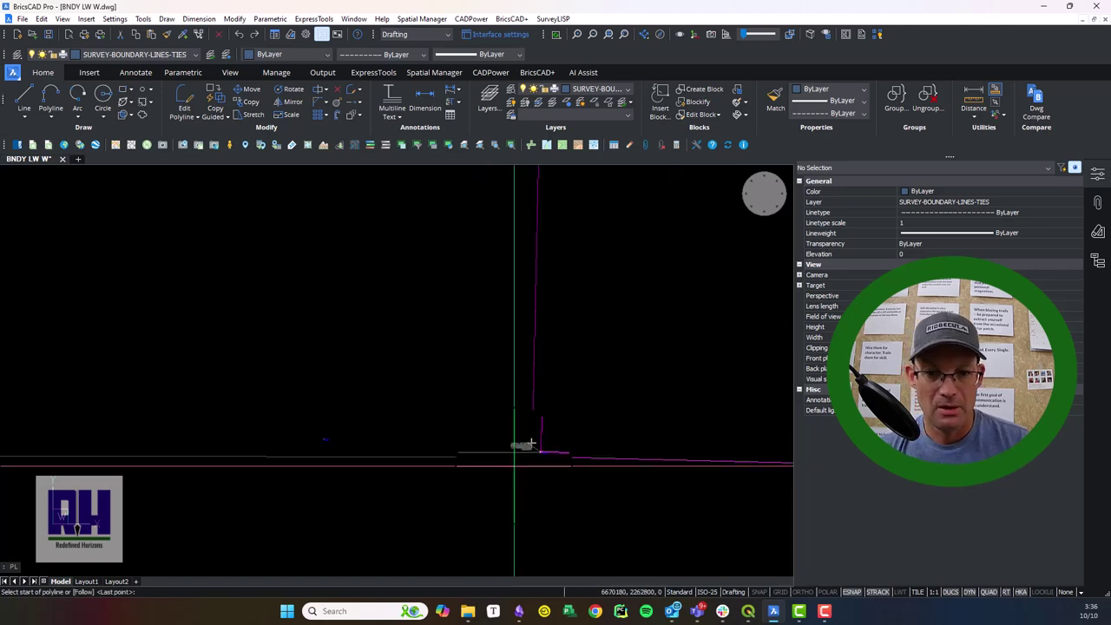
scroll(568, 427, "up", 4)
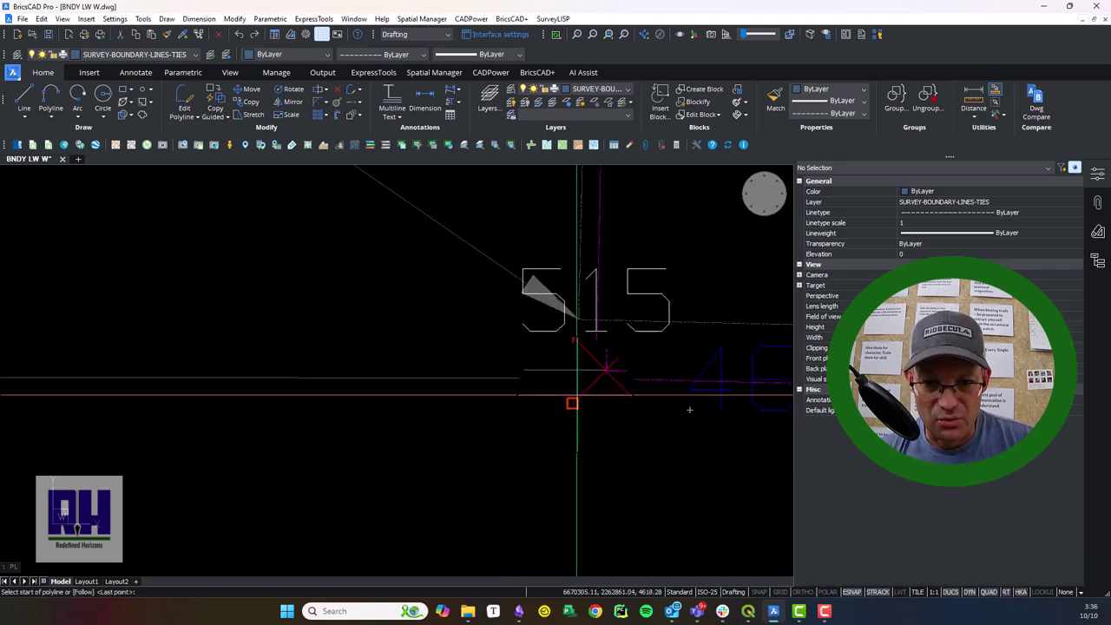
left_click(552, 422)
Step: Extend that tie polyline to point 602 and finish it
scroll(469, 405, "down", 4)
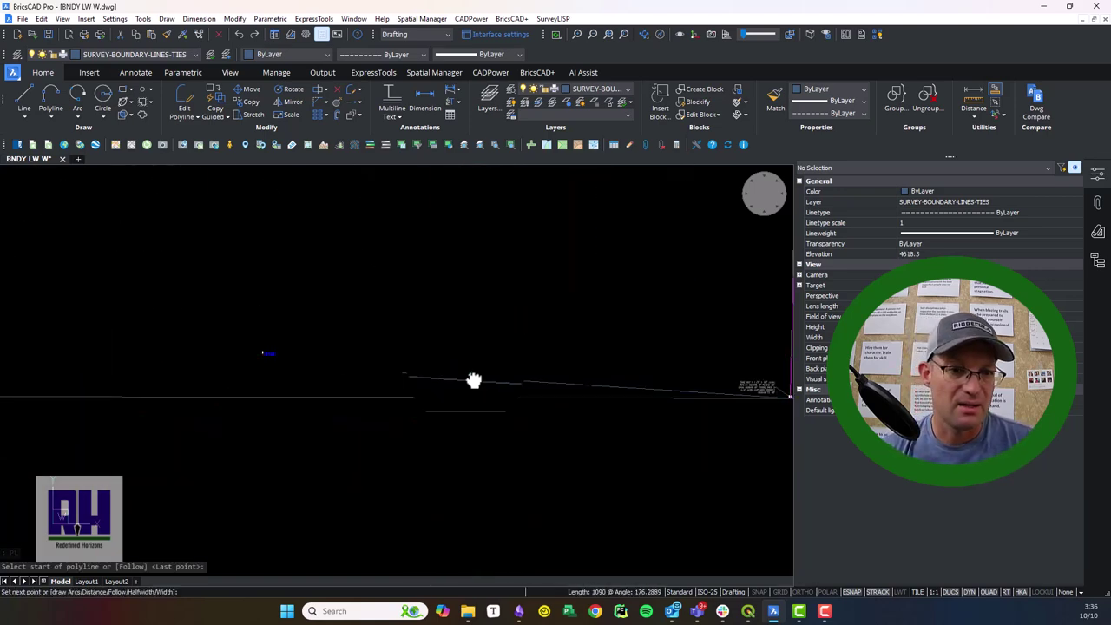
middle_click_drag(573, 401, 725, 470)
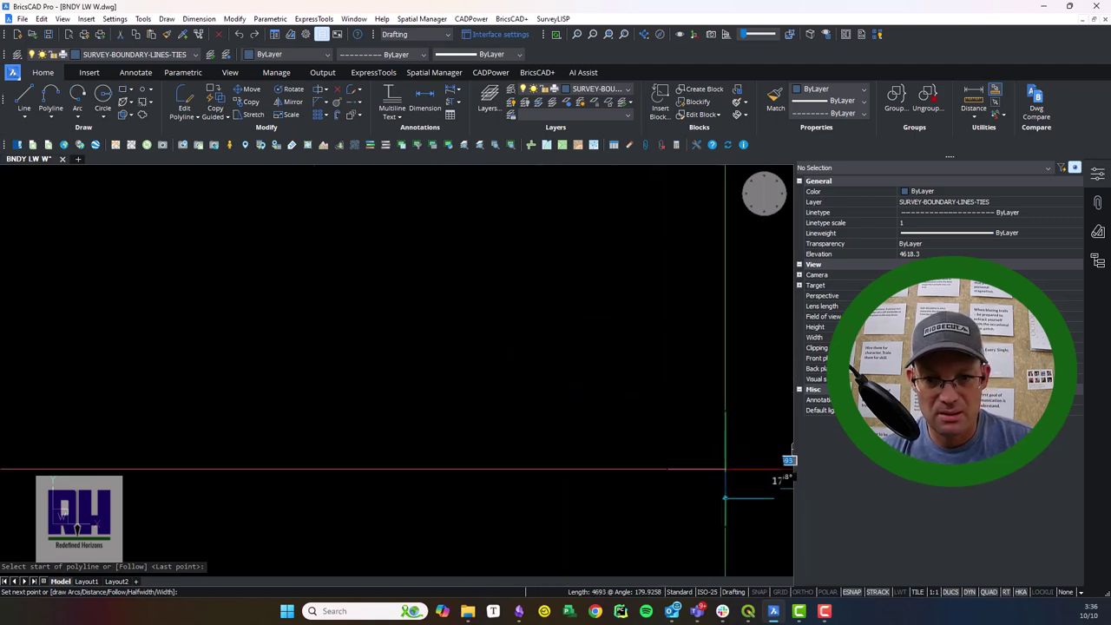
scroll(363, 393, "up", 5)
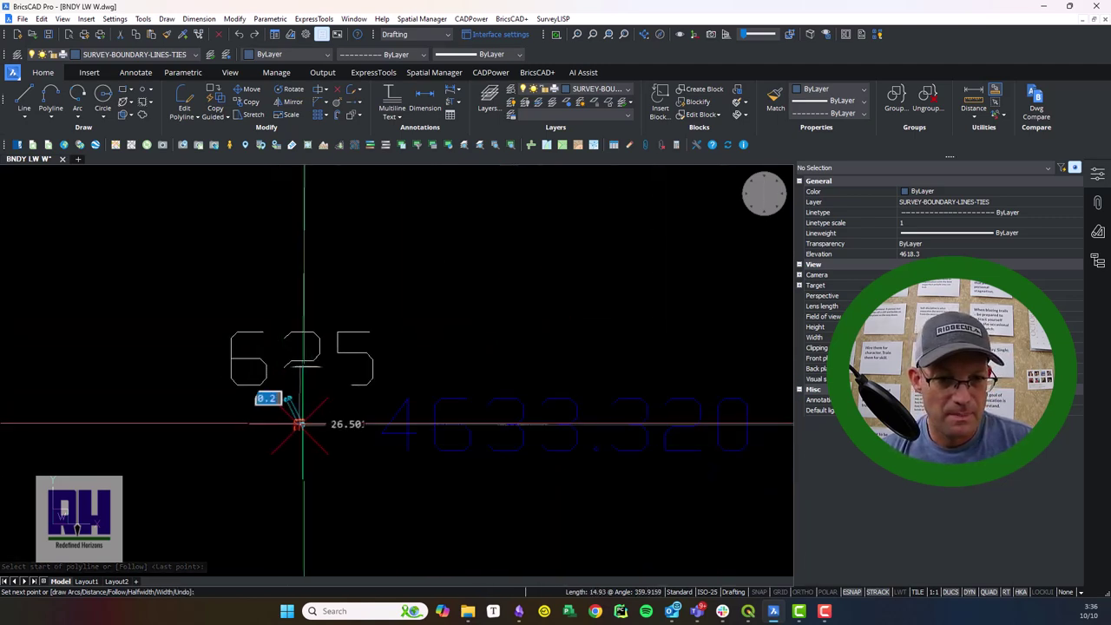
scroll(298, 425, "down", 5)
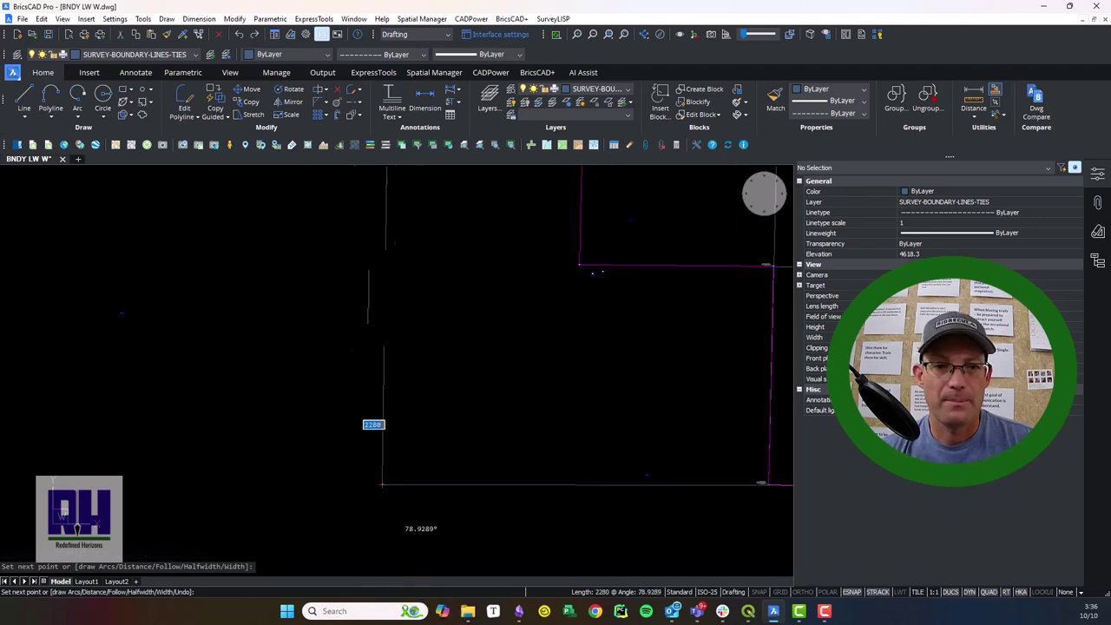
scroll(382, 364, "down", 3)
scroll(388, 347, "up", 4)
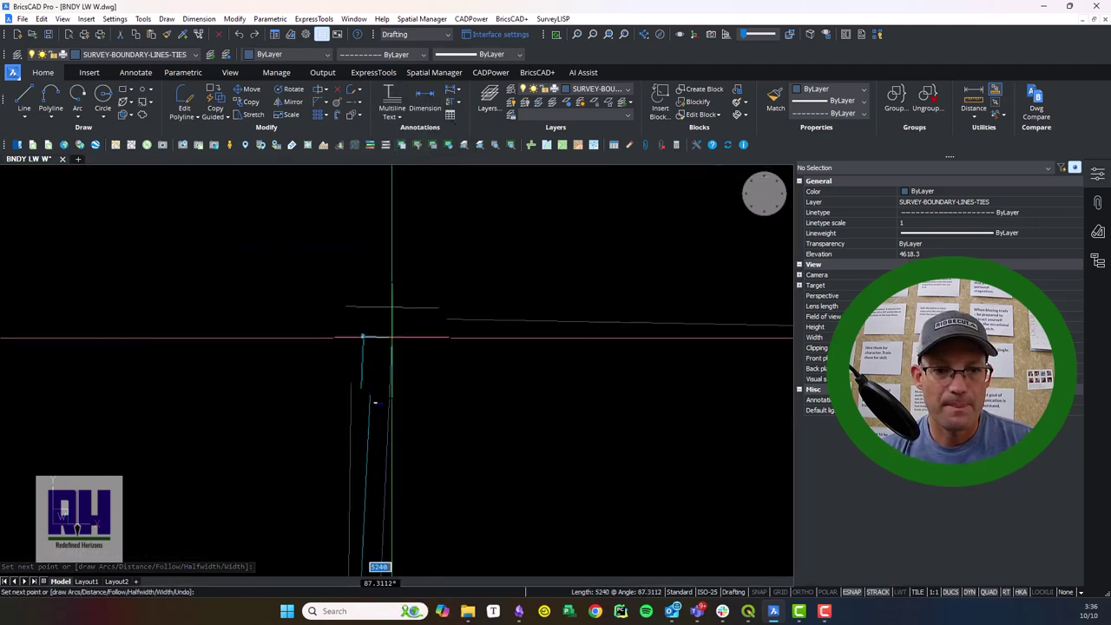
scroll(305, 235, "up", 6)
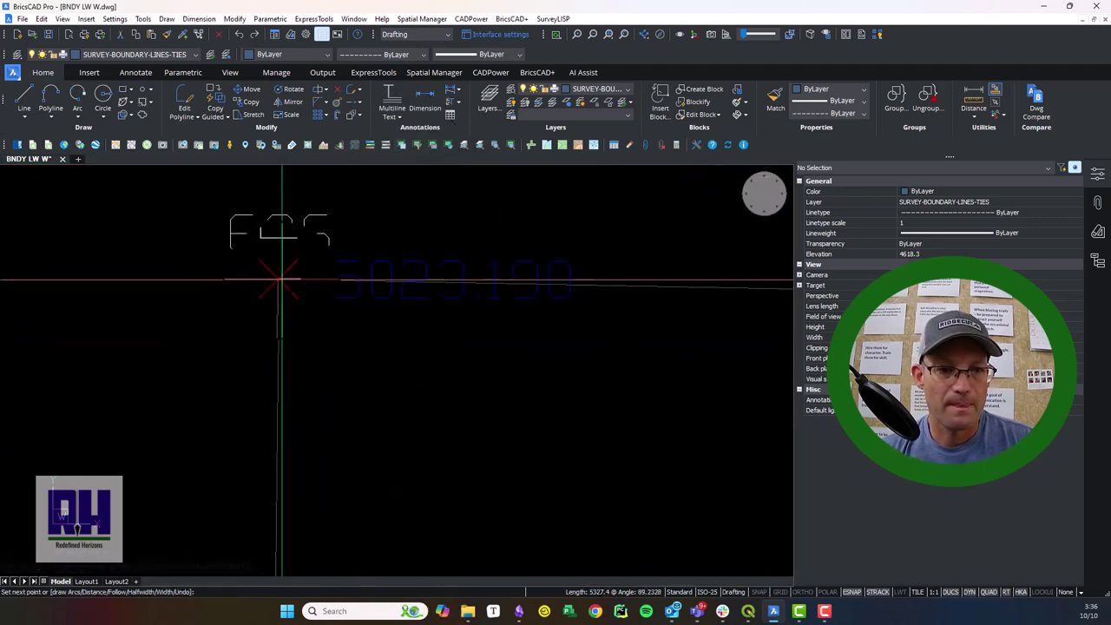
scroll(280, 279, "down", 3)
mouse_move(379, 347)
middle_mouse_down()
mouse_move(573, 304)
mouse_move(408, 293)
middle_mouse_up()
scroll(524, 317, "up", 8)
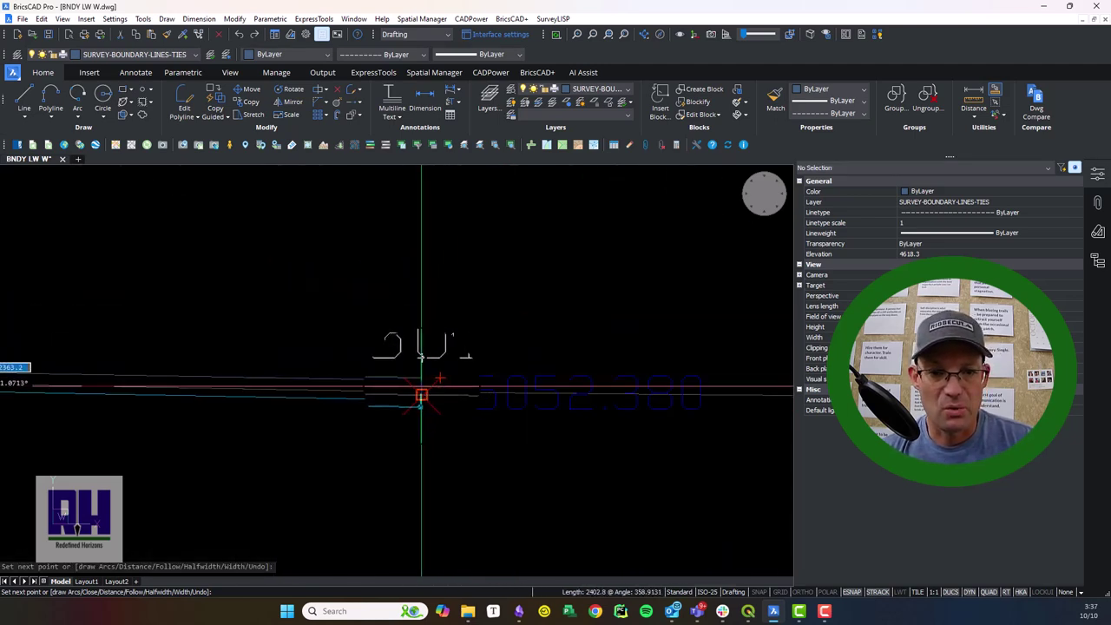
scroll(421, 395, "down", 2)
scroll(555, 174, "down", 3)
middle_click_drag(696, 305, 322, 329)
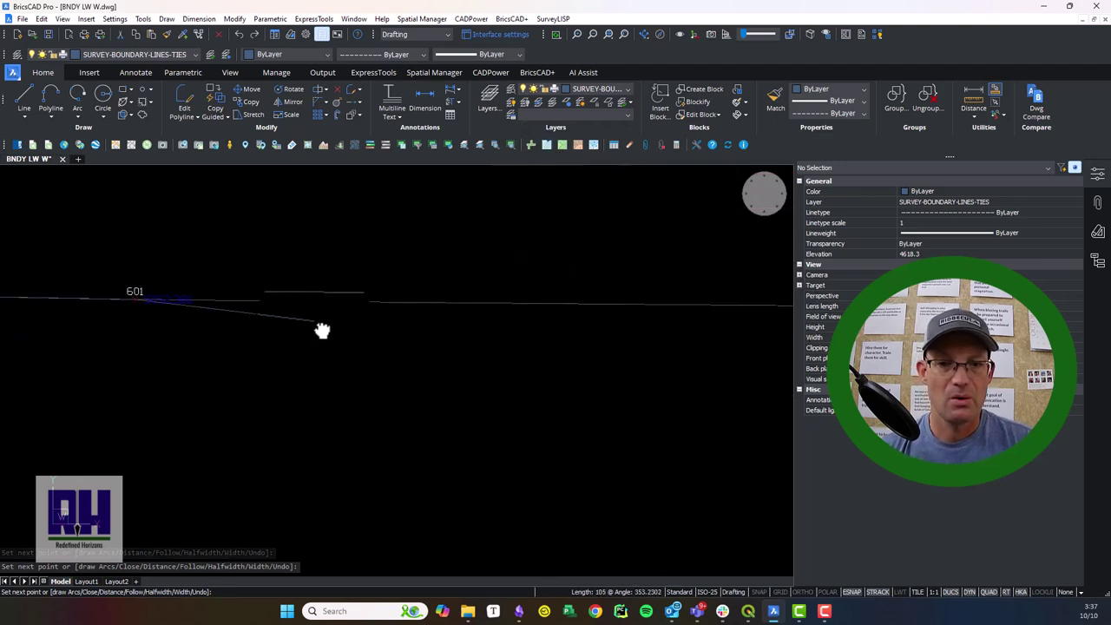
scroll(322, 329, "down", 2)
scroll(625, 324, "up", 3)
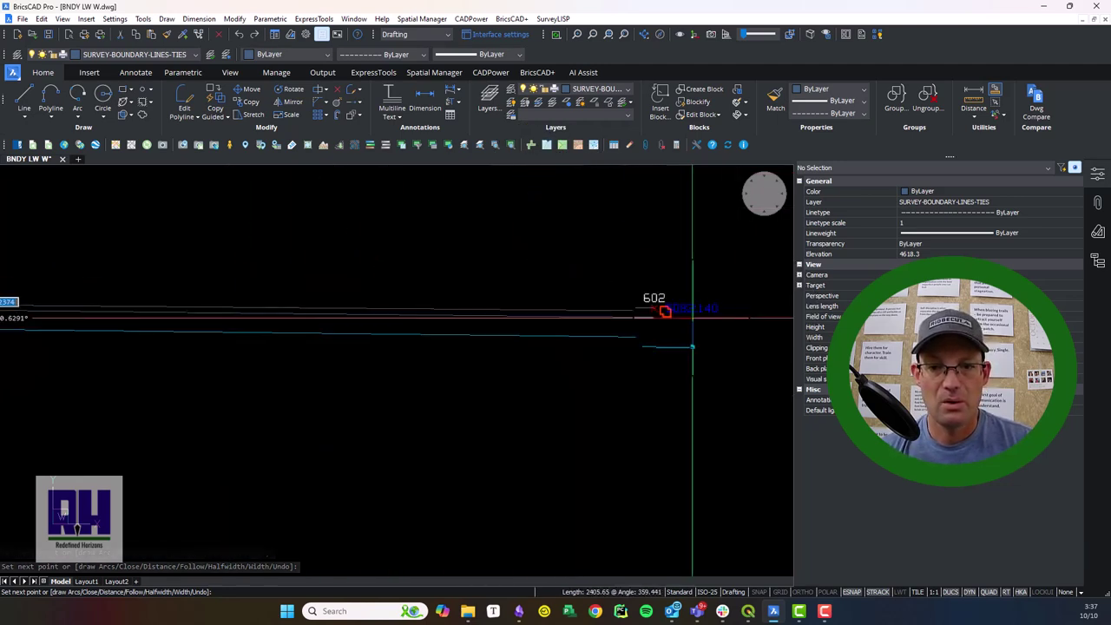
scroll(677, 313, "up", 4)
left_click(658, 257)
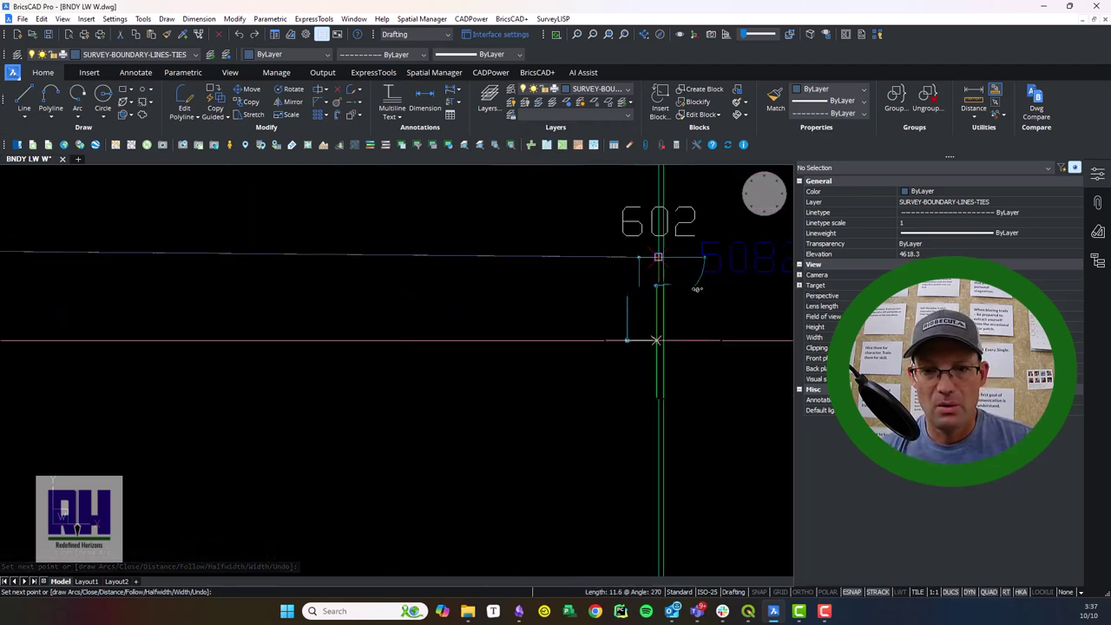
key("Return")
Step: Start a new tie polyline at the magenta boundary corner with a vertex at point 514
scroll(657, 341, "down", 5)
middle_click_drag(624, 402, 578, 309)
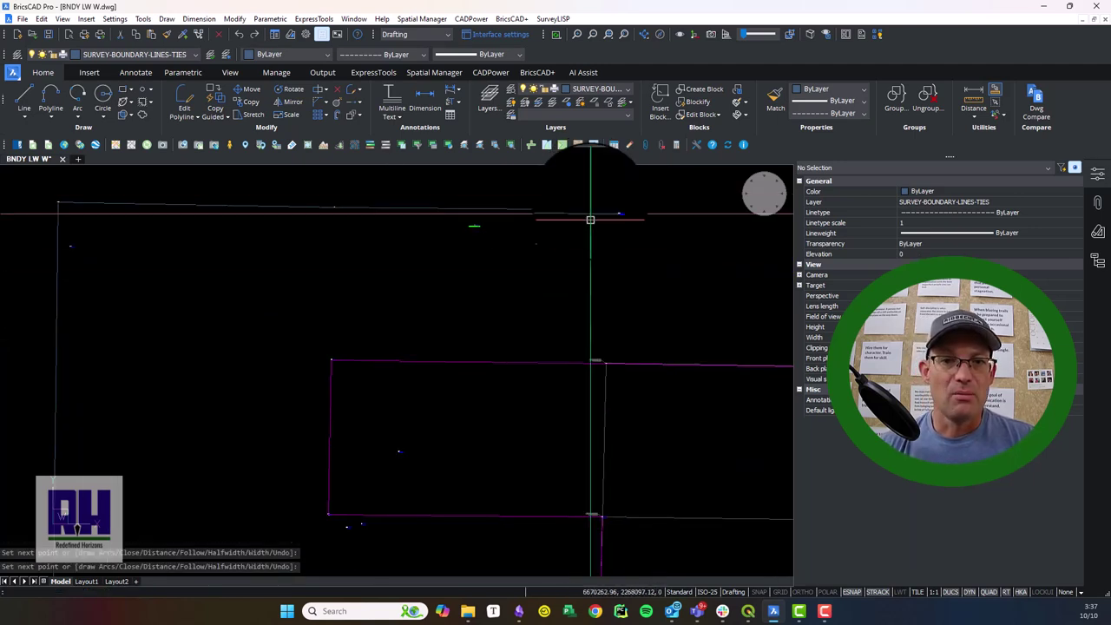
scroll(575, 211, "up", 3)
key("Return")
scroll(592, 180, "up", 2)
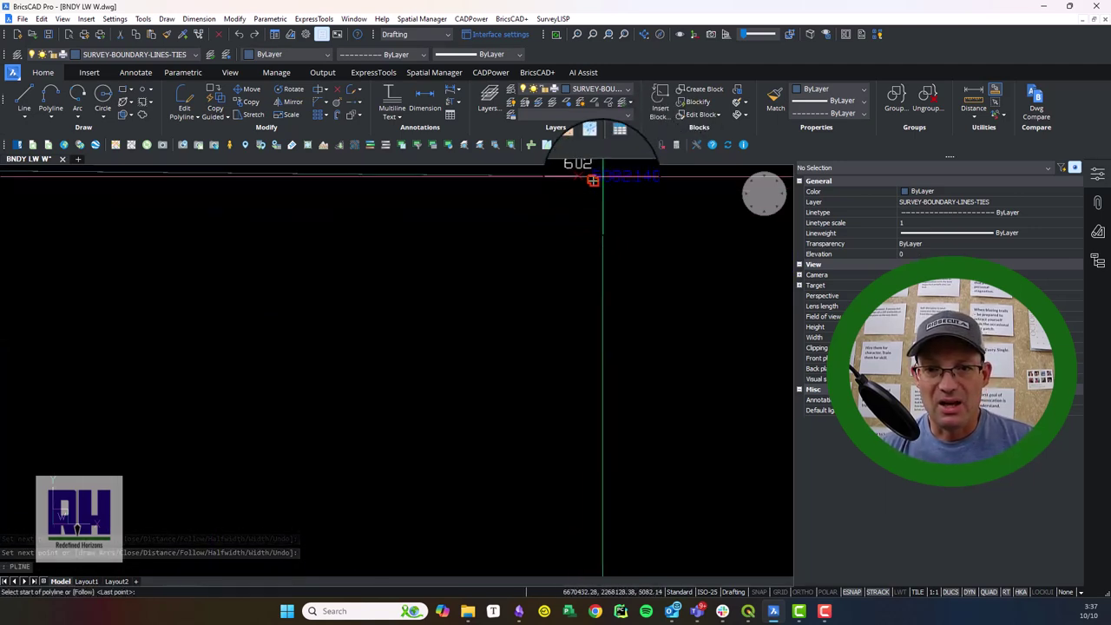
scroll(602, 181, "up", 1)
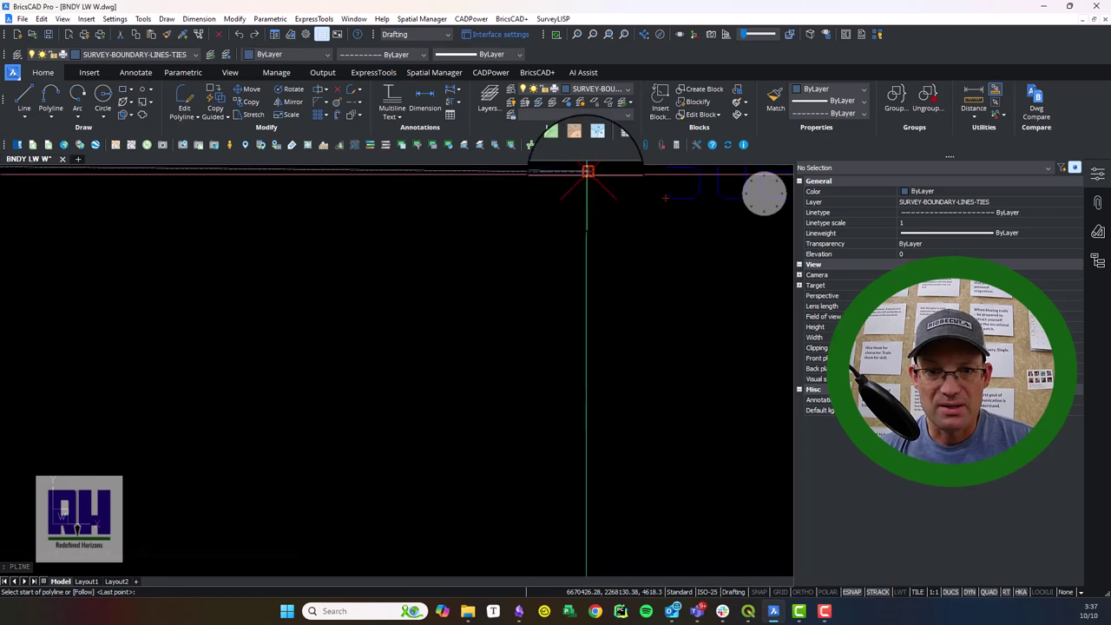
left_click(587, 171)
scroll(596, 230, "down", 4)
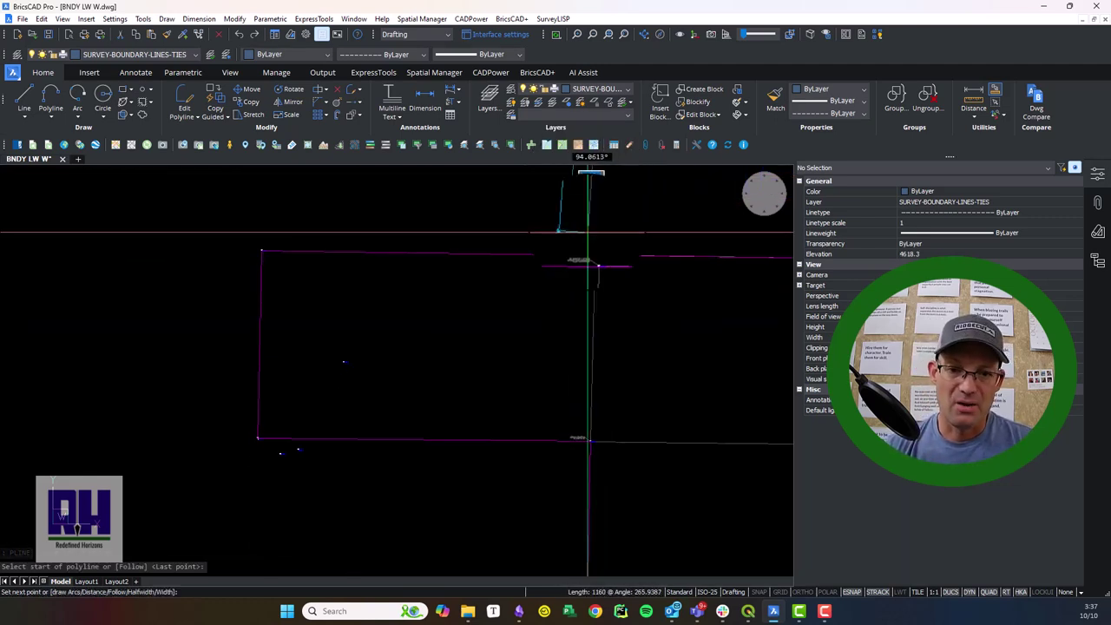
scroll(613, 326, "up", 6)
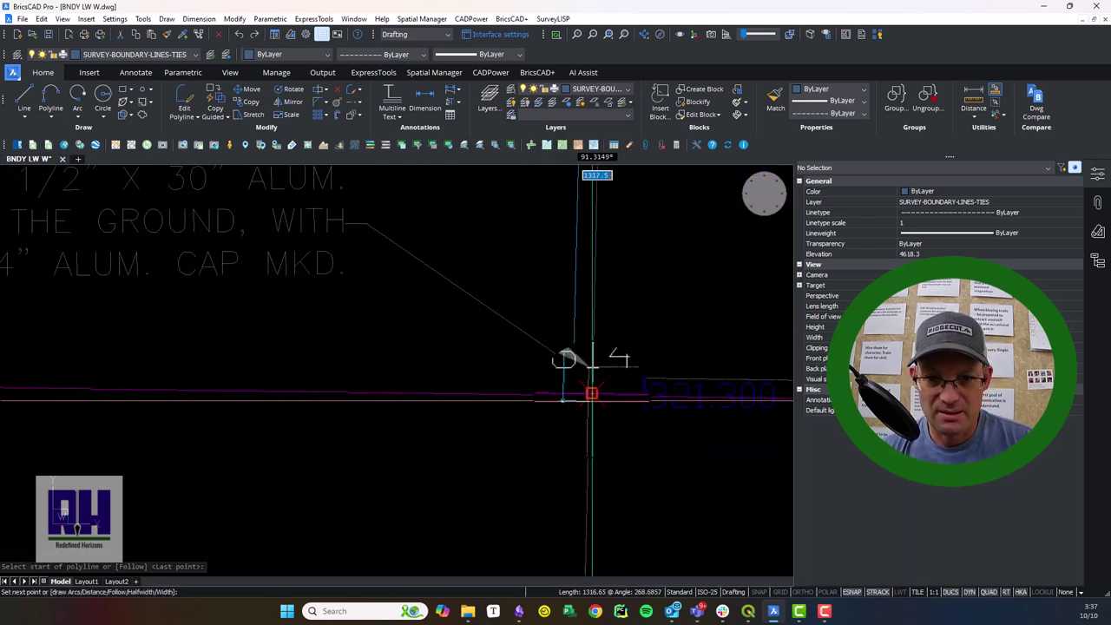
left_click(591, 394)
Step: Continue the tie polyline along the boundary to monument 618
middle_click_drag(599, 373, 559, 178)
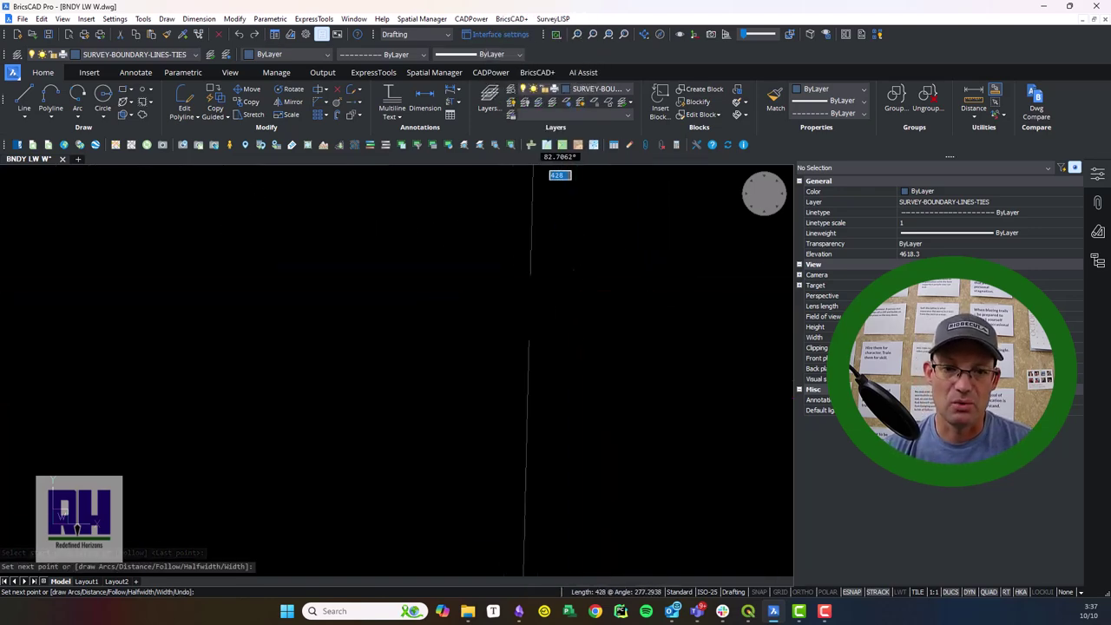
scroll(555, 182, "down", 3)
scroll(555, 195, "up", 4)
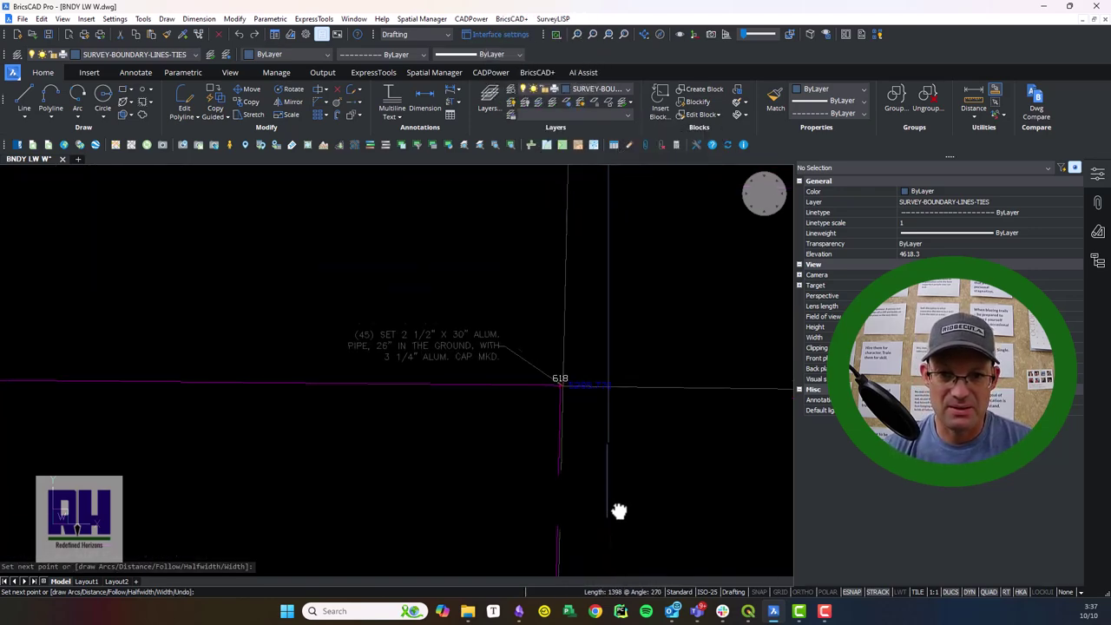
scroll(588, 409, "up", 3)
left_click(588, 409)
scroll(590, 407, "up", 3)
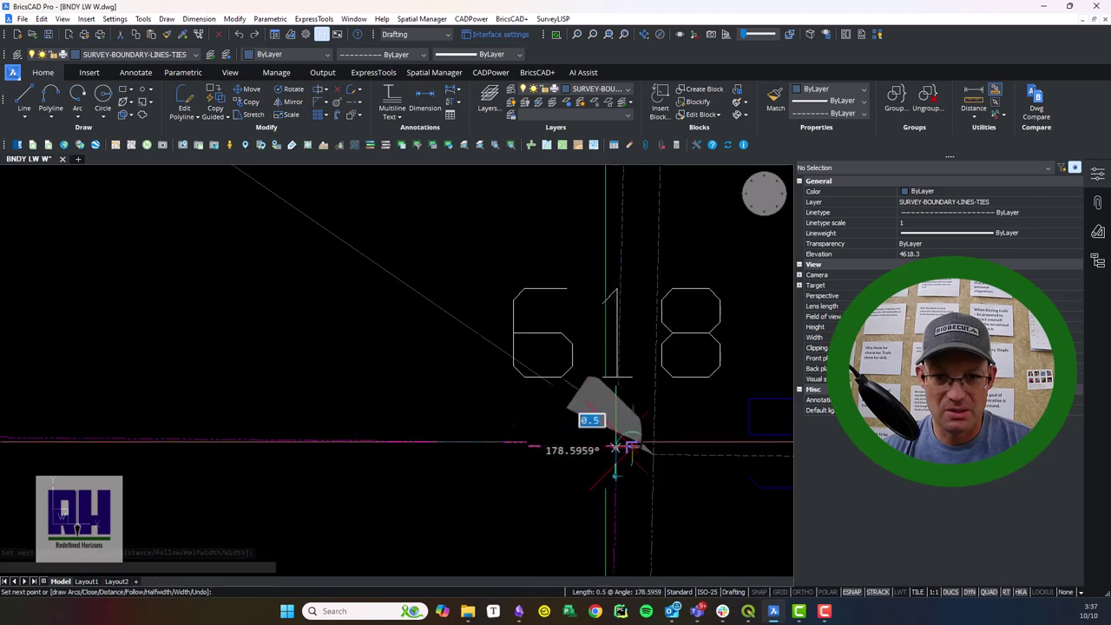
scroll(608, 434, "down", 6)
scroll(468, 308, "up", 2)
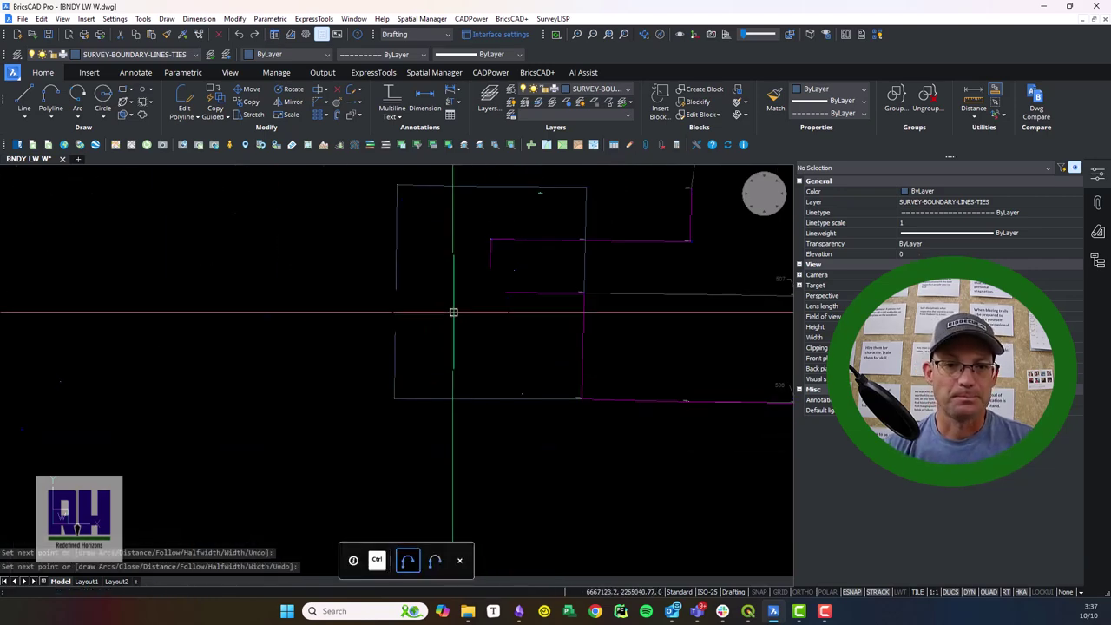
Step: End the 618 tie, start another at the corner, replacing a misplaced vertex with a MID-snapped one
scroll(486, 300, "up", 2)
key("Return")
key("Return")
scroll(497, 287, "up", 3)
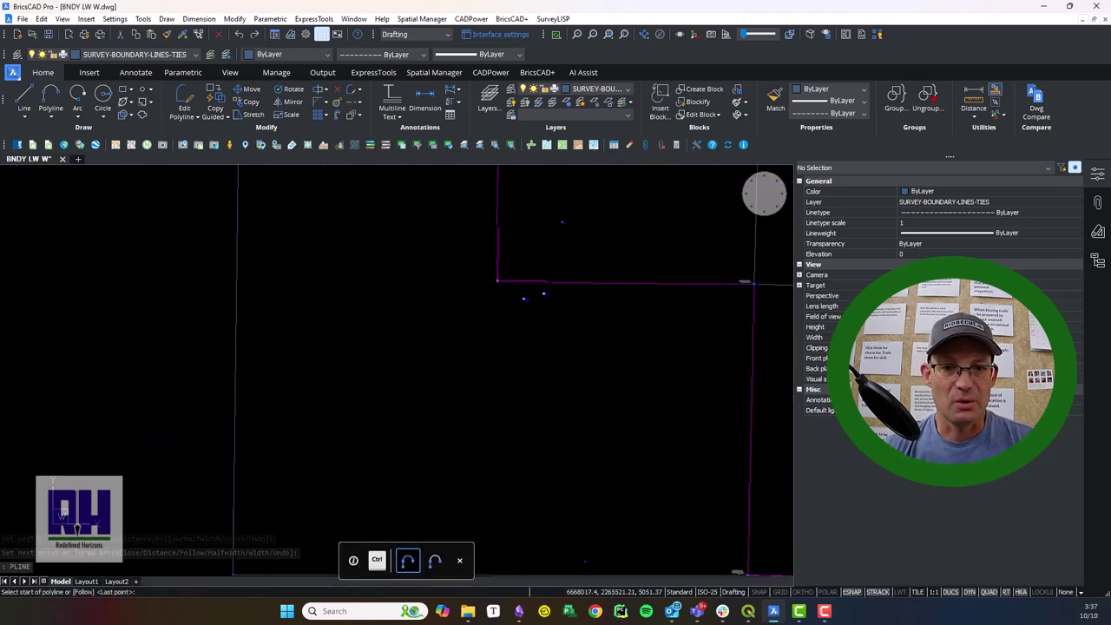
scroll(506, 273, "up", 4)
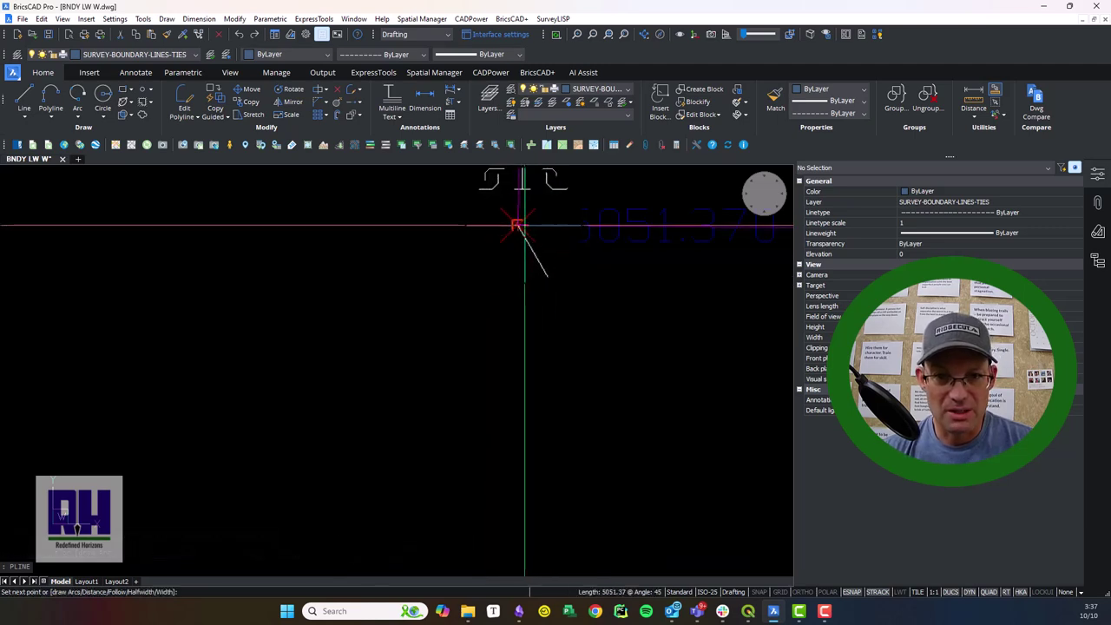
scroll(517, 227, "down", 4)
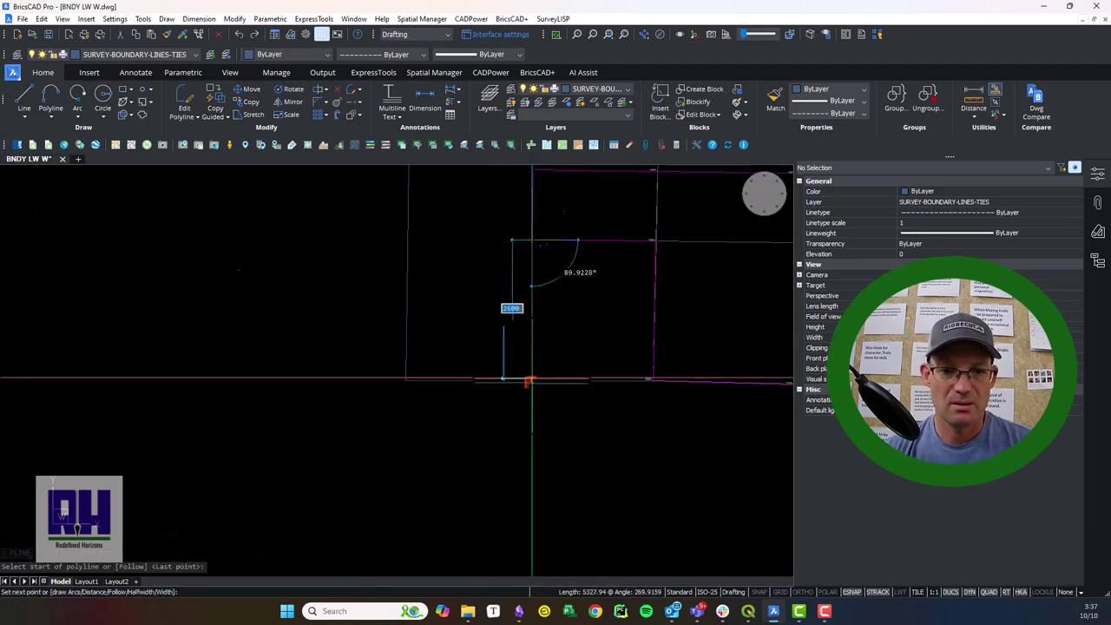
left_click(527, 379)
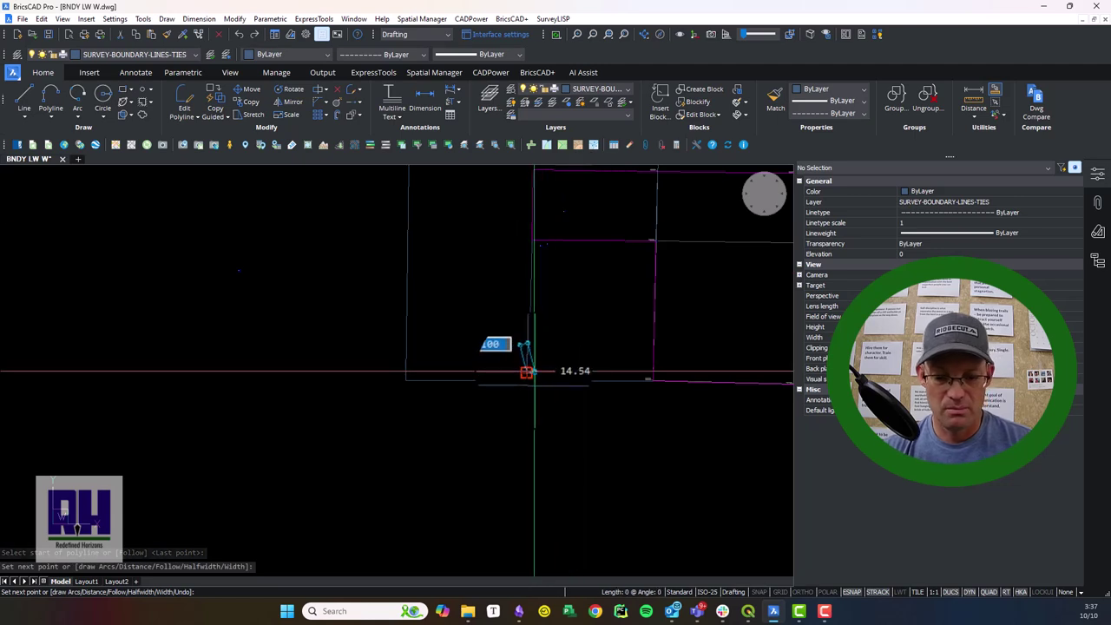
left_click(536, 360)
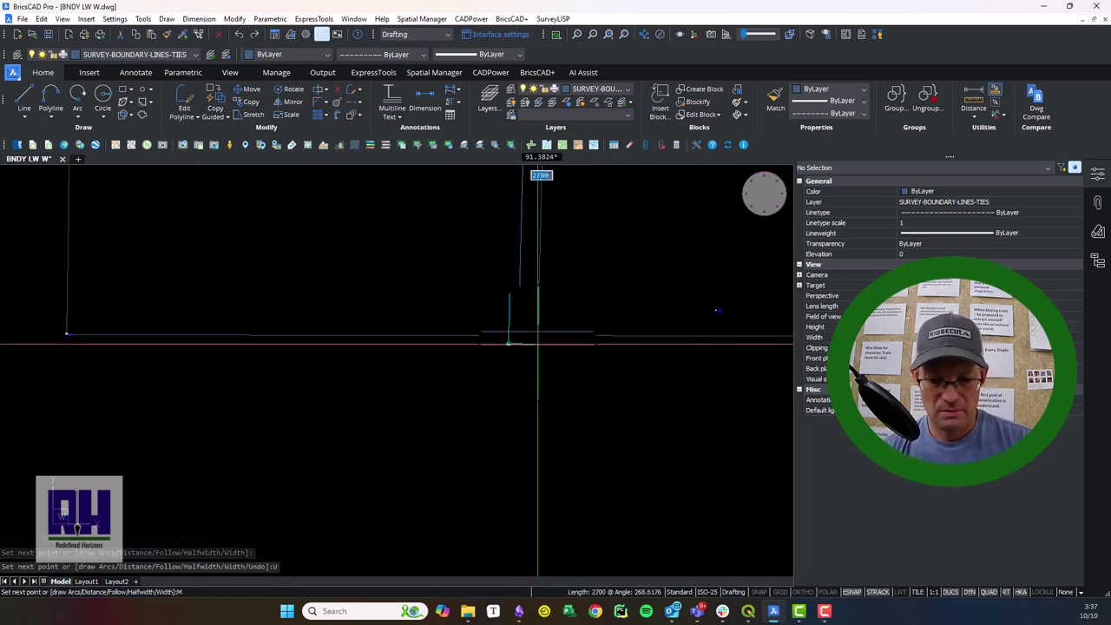
type("U")
key("Return")
type("MID")
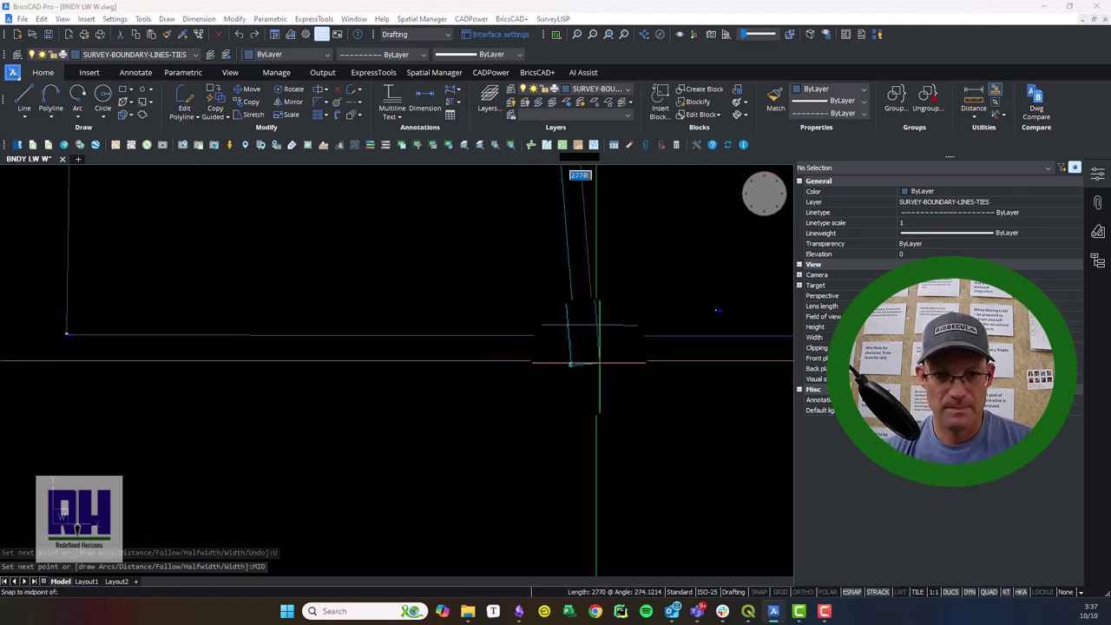
left_click(523, 333)
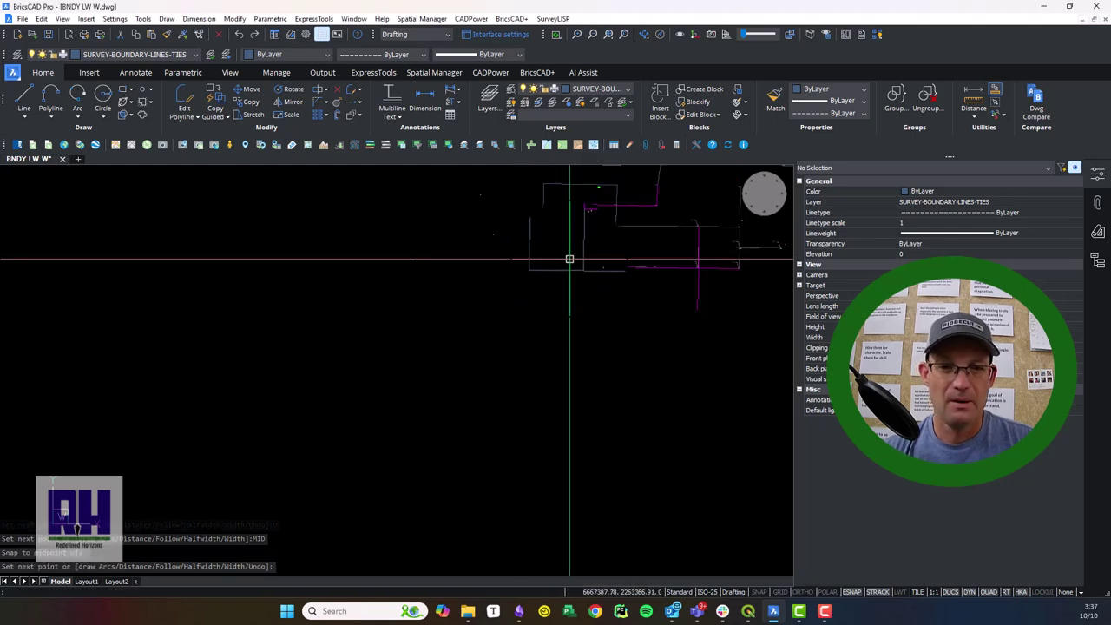
Step: Undo a stray vertex, place one at the horizontal segment's left end, then cancel the polyline
scroll(583, 371, "up", 3)
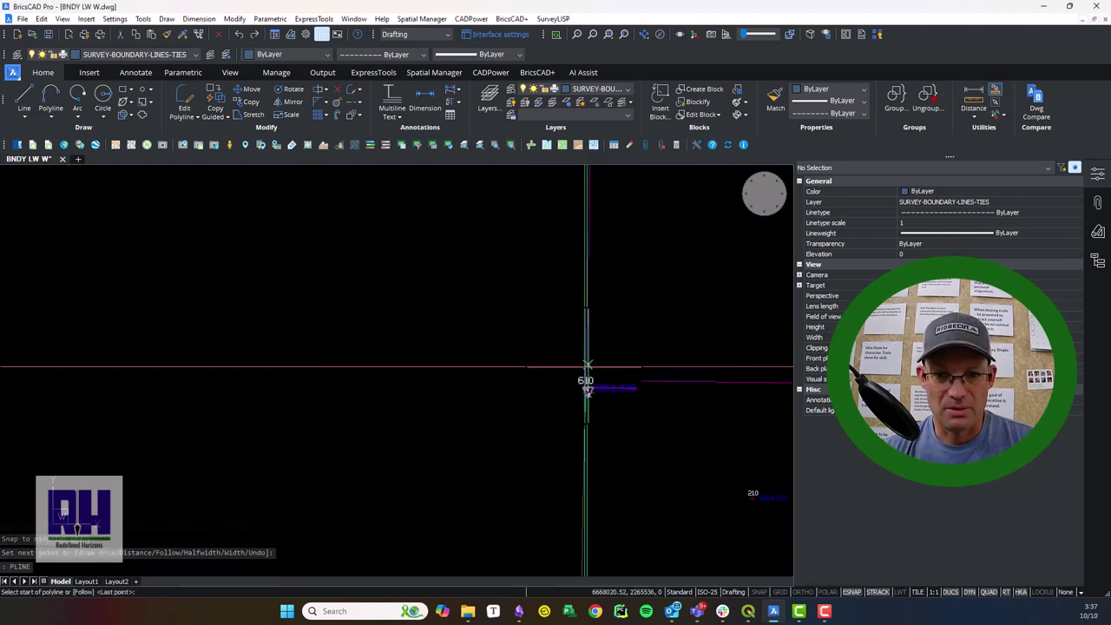
scroll(555, 347, "down", 5)
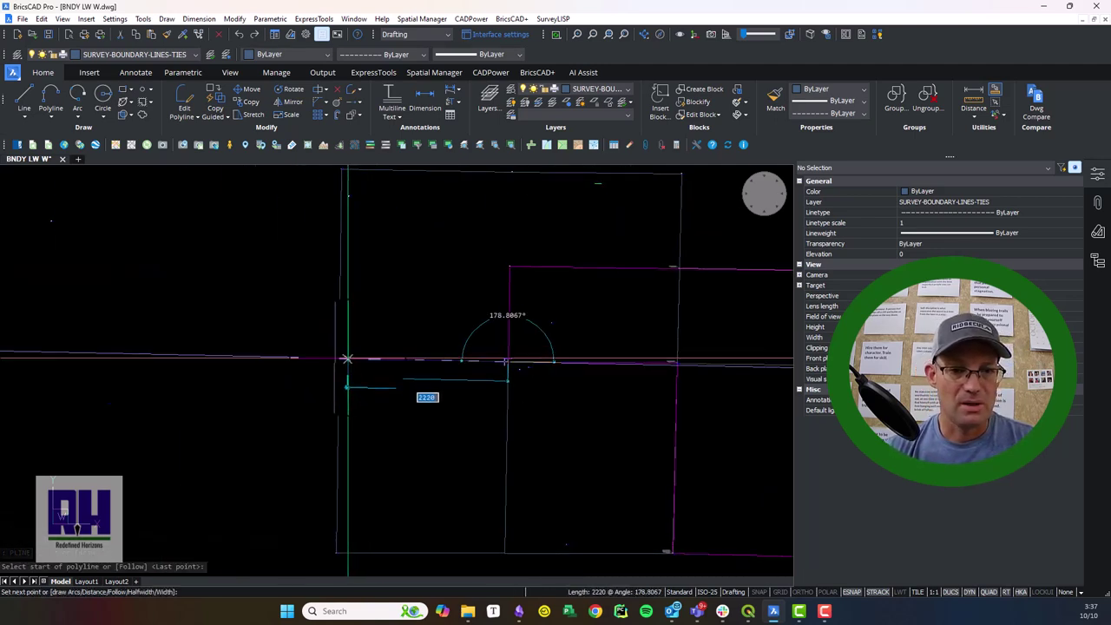
left_click(381, 355)
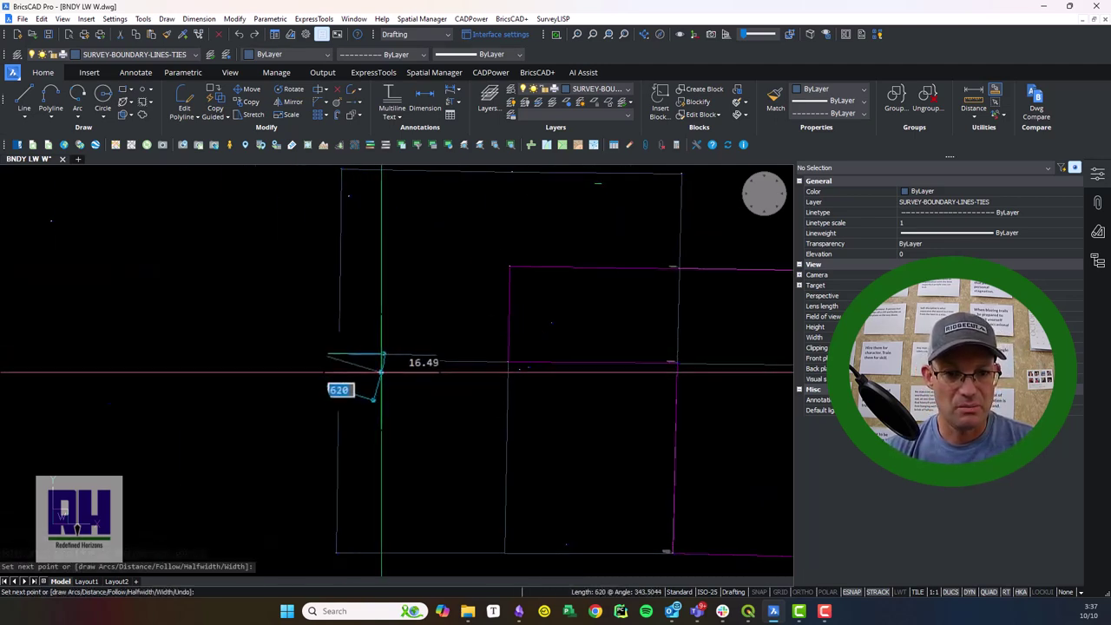
scroll(373, 399, "up", 3)
type("U")
key("Return")
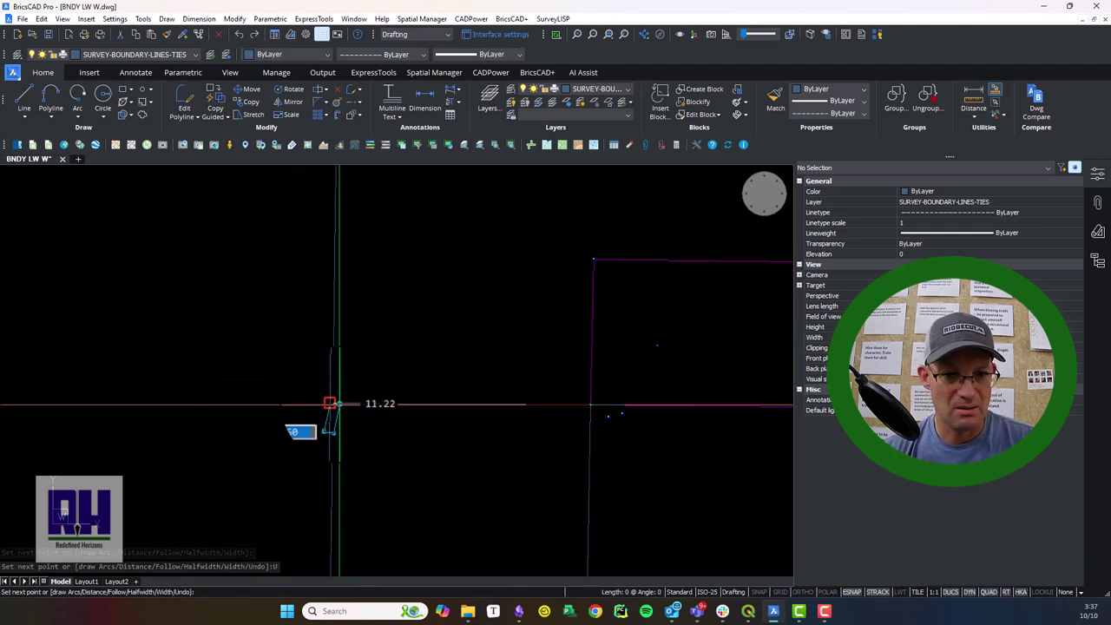
left_click(331, 402)
key("Escape")
Step: Draw a tie polyline from monument 611 to monument 601
scroll(545, 298, "down", 5)
scroll(532, 367, "up", 4)
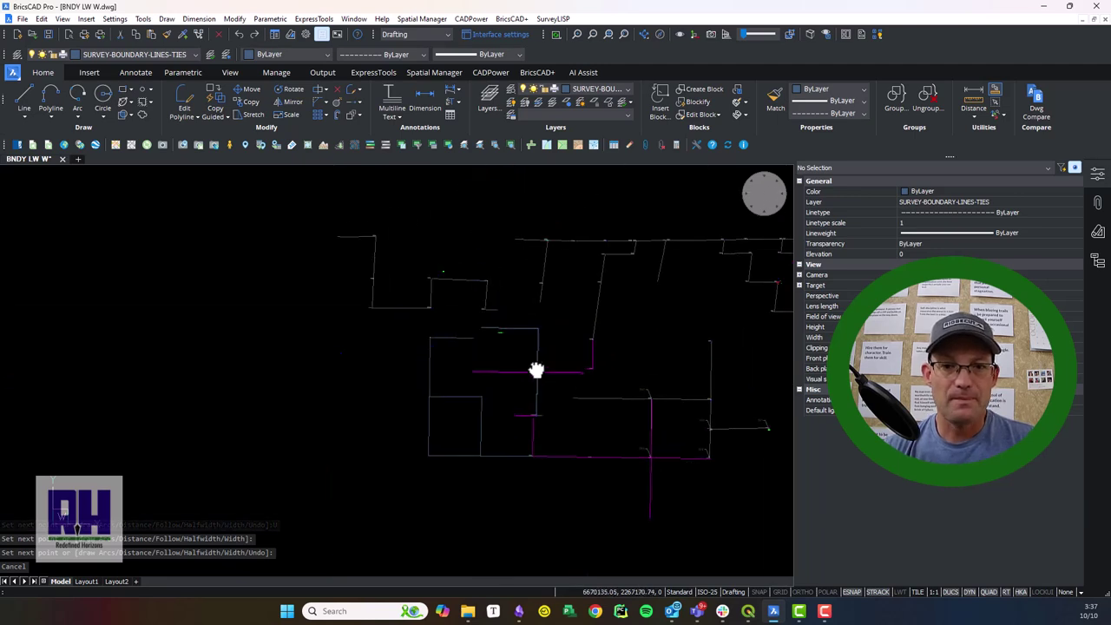
scroll(477, 368, "up", 5)
key("Return")
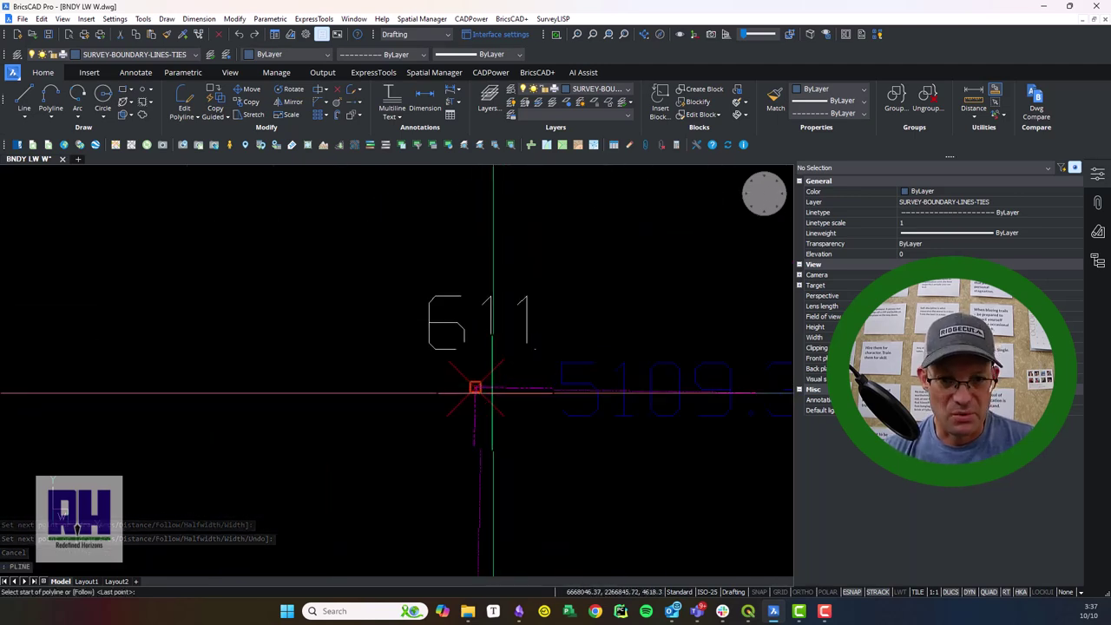
left_click(480, 387)
scroll(513, 340, "down", 5)
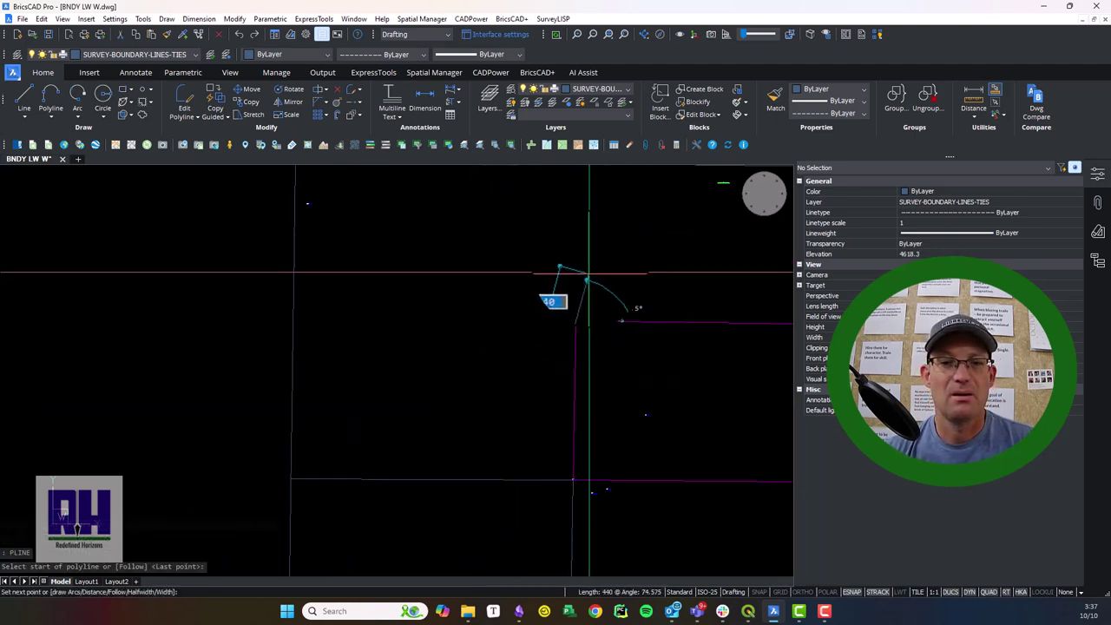
mouse_move(546, 298)
middle_mouse_down()
mouse_move(538, 451)
mouse_move(520, 331)
middle_mouse_up()
scroll(520, 332, "up", 6)
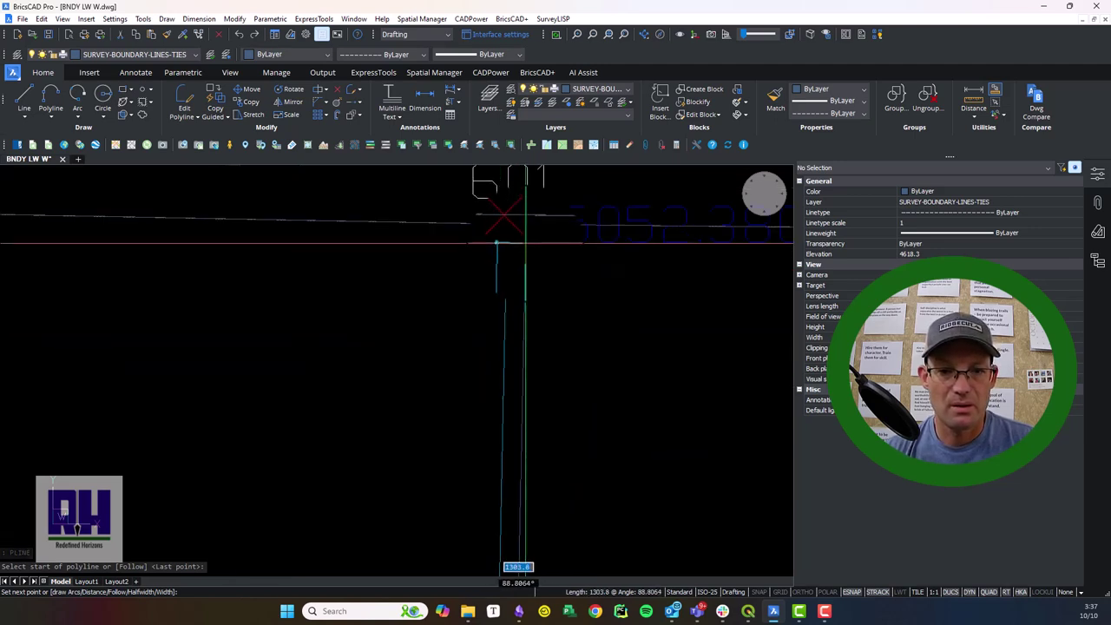
left_click(524, 238)
scroll(590, 288, "down", 5)
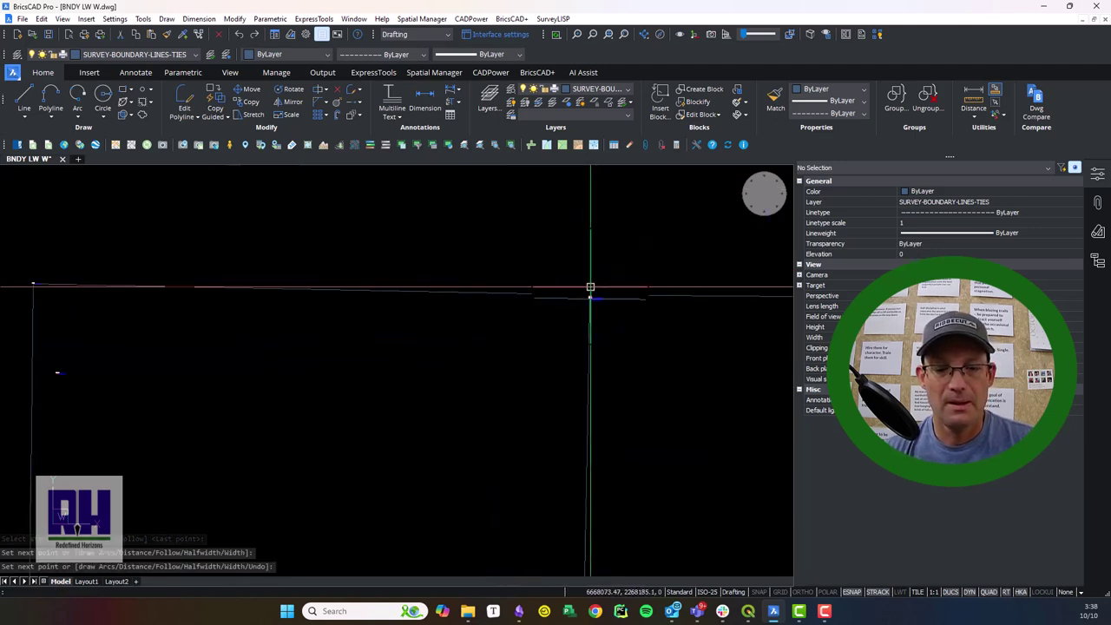
mouse_move(590, 287)
middle_mouse_down()
mouse_move(622, 407)
mouse_move(575, 364)
mouse_move(511, 344)
middle_mouse_up()
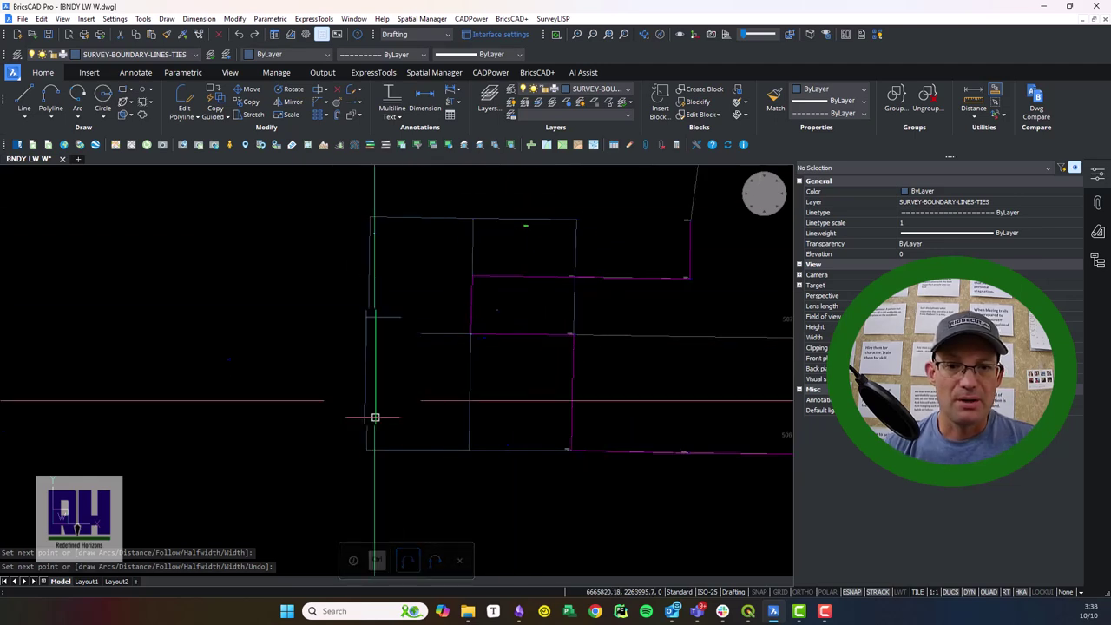
scroll(374, 417, "down", 3)
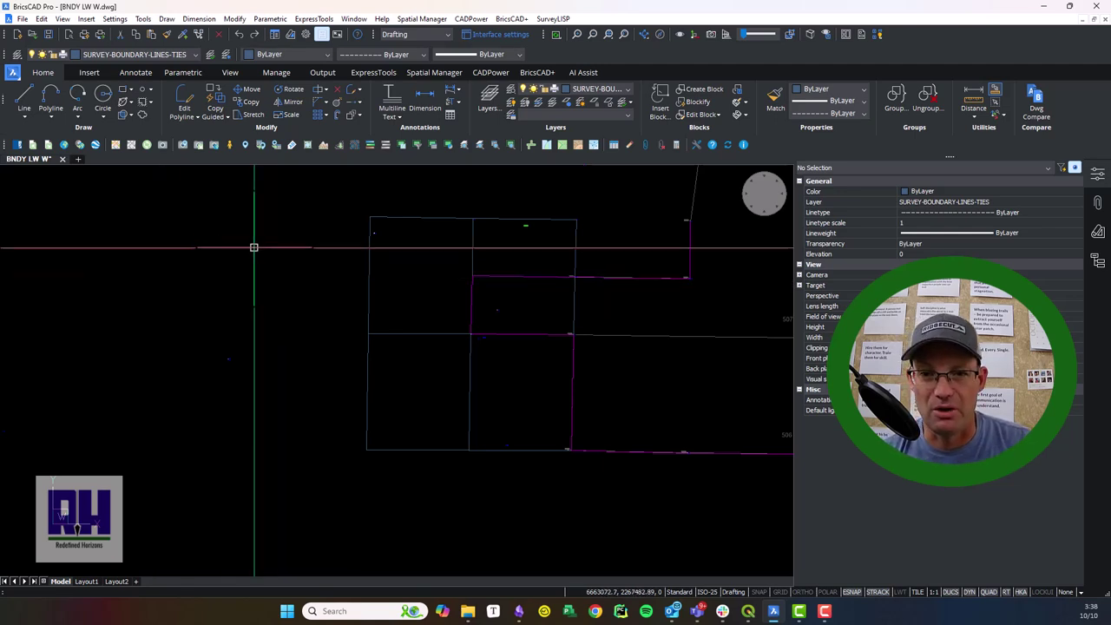
middle_click_drag(756, 315, 530, 348)
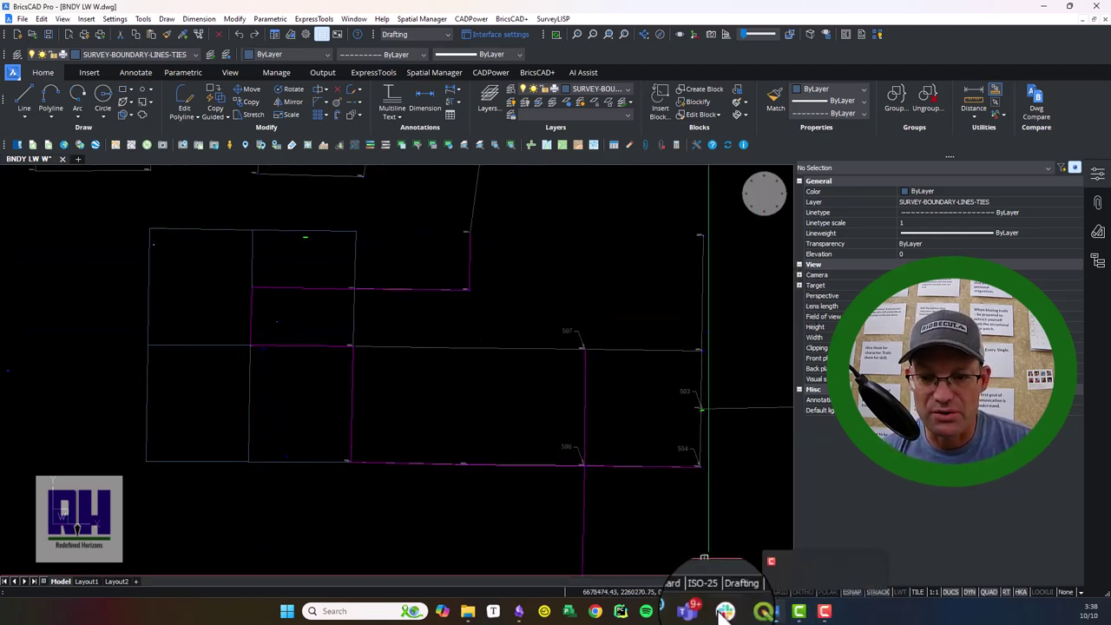
Step: In QGIS, view the land lines near corners 504–510 along section line 33 and undo the last change
left_click(749, 613)
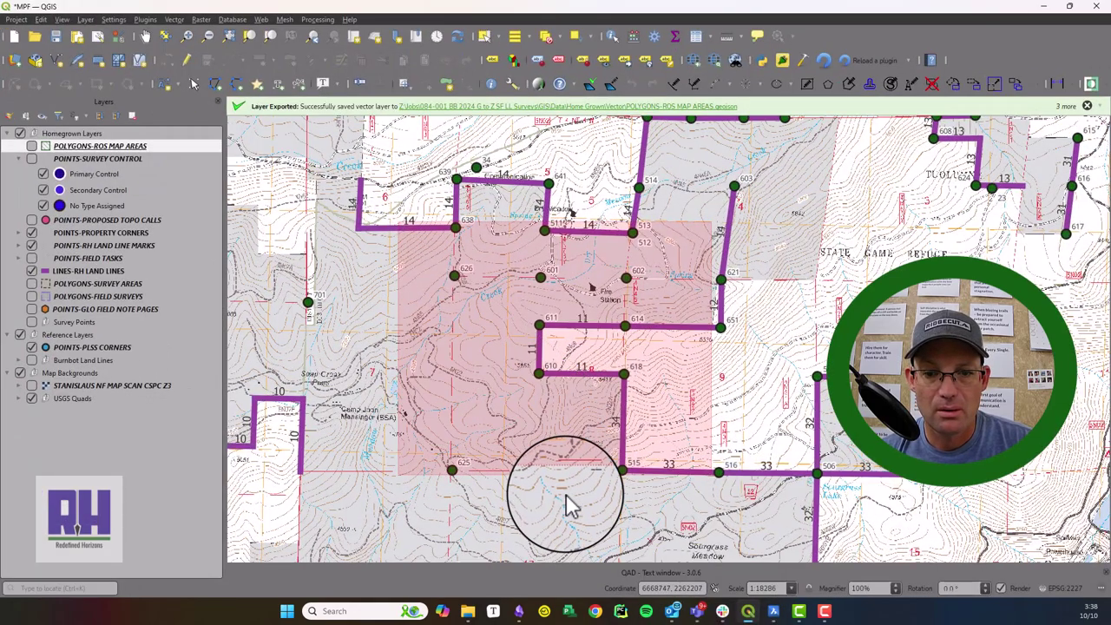
scroll(526, 356, "down", 3)
scroll(525, 360, "up", 6)
scroll(525, 362, "down", 3)
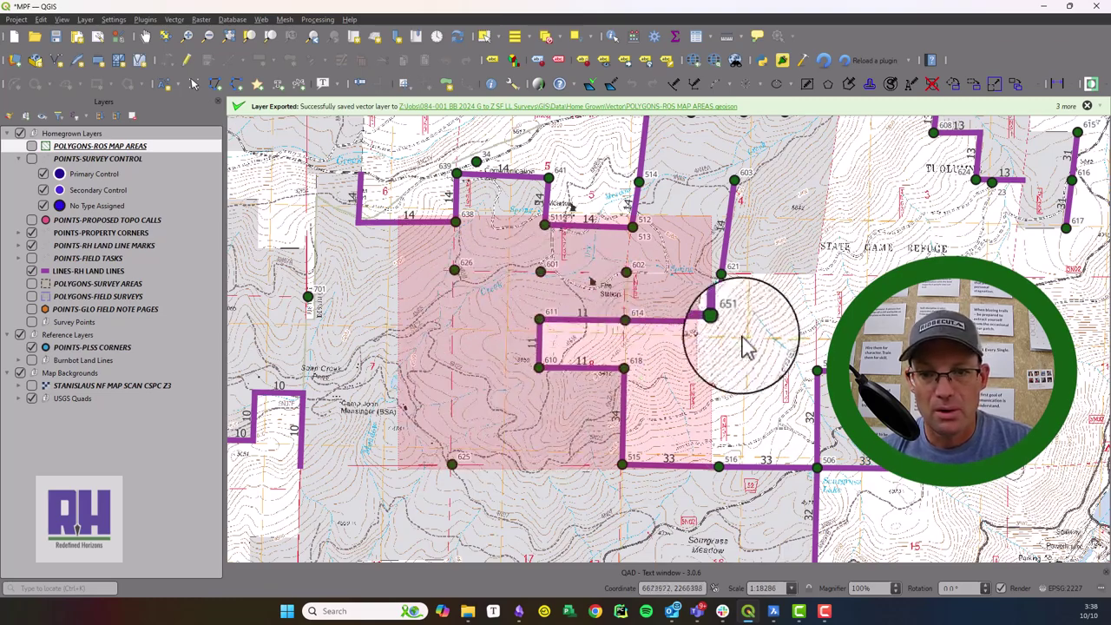
middle_click_drag(743, 342, 624, 355)
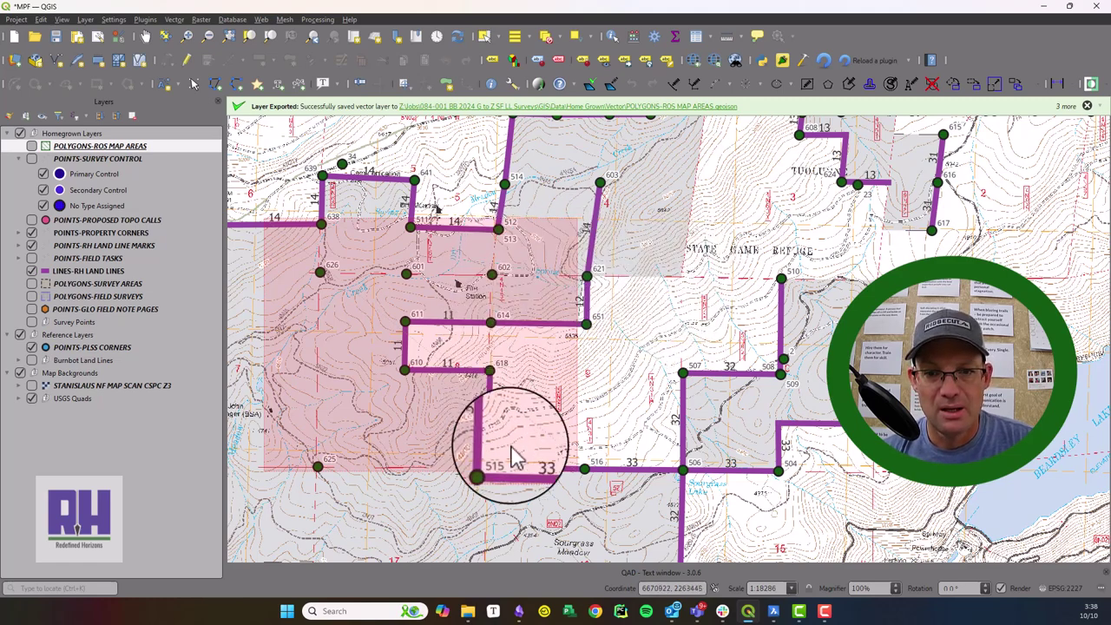
key("ctrl+z")
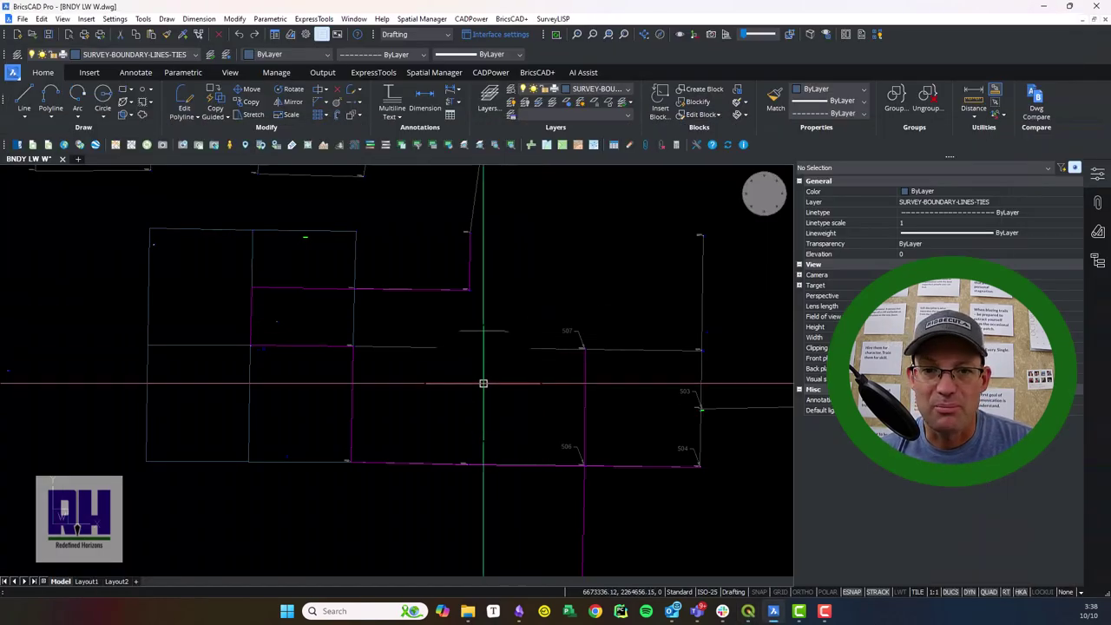
Step: Start a tie polyline at the snapped boundary corner and add a vertex at monument 621
scroll(498, 390, "up", 2)
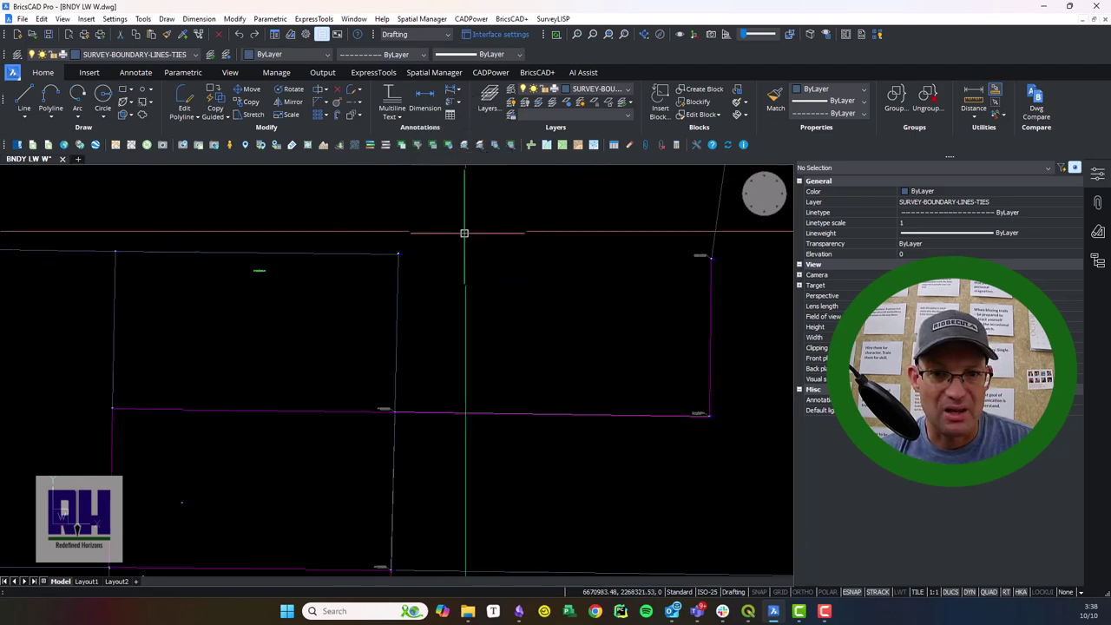
middle_click_drag(464, 231, 409, 276)
mouse_move(398, 284)
key("Return")
scroll(398, 284, "up", 5)
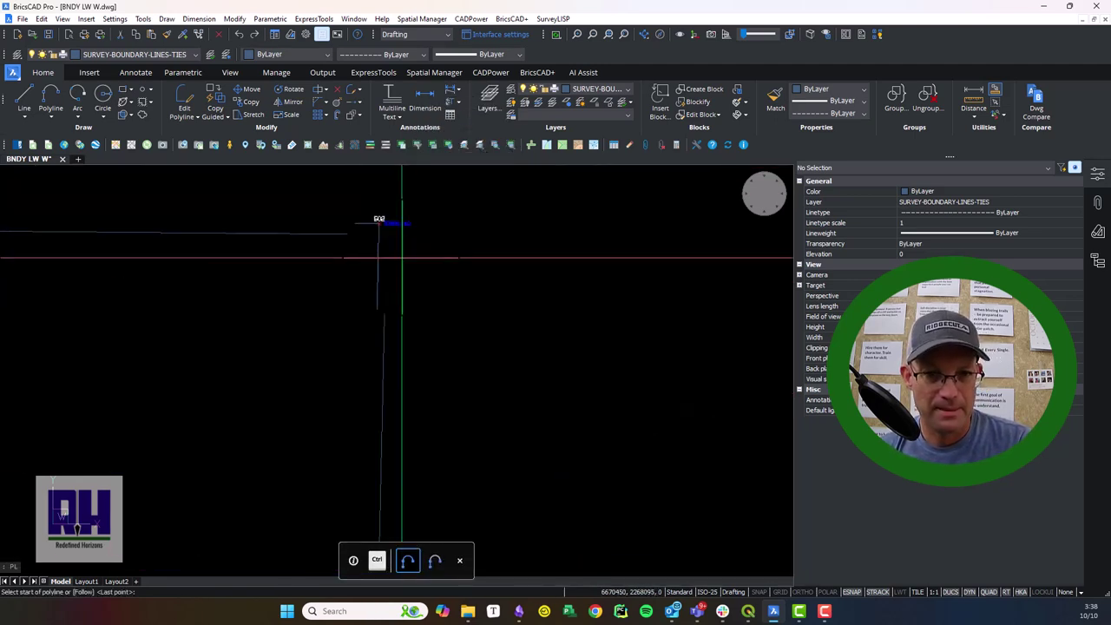
left_click(377, 233)
scroll(396, 235, "down", 3)
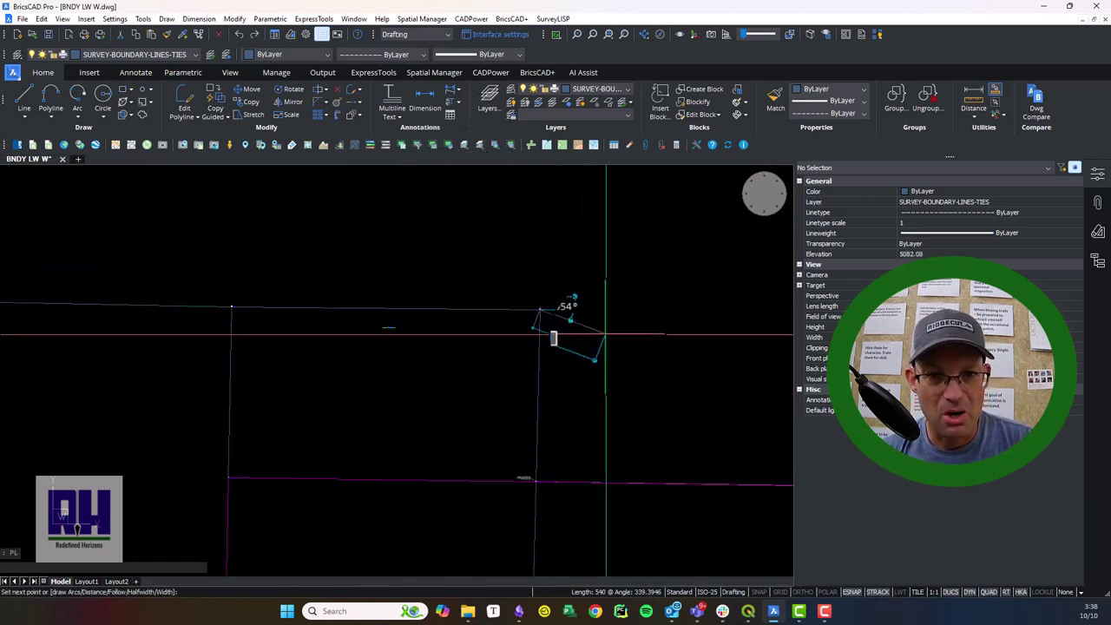
scroll(432, 284, "up", 6)
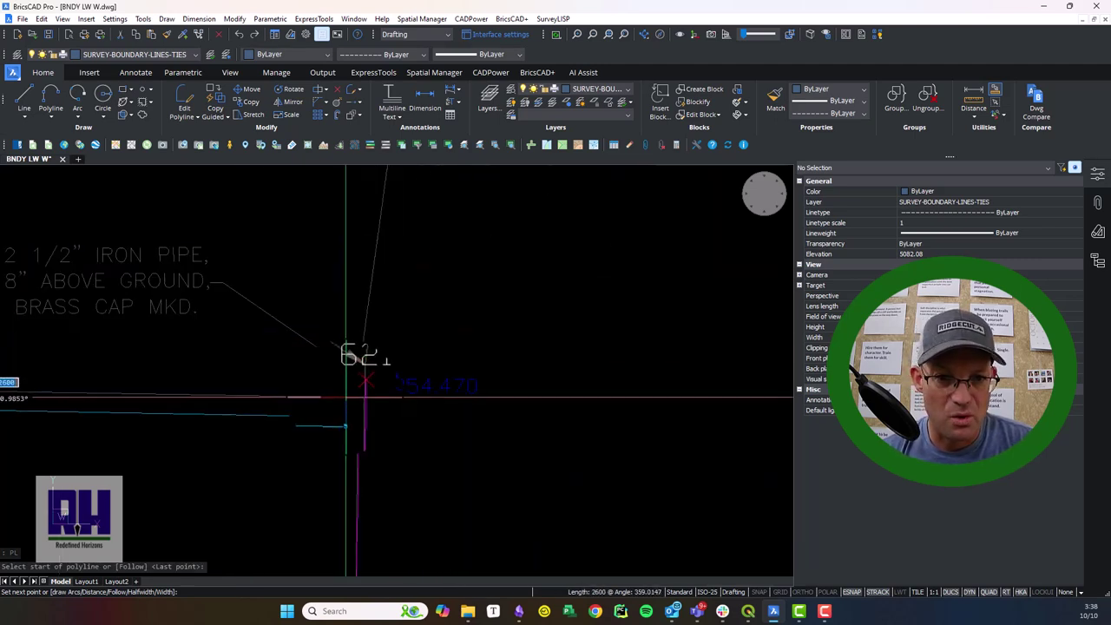
scroll(391, 367, "down", 5)
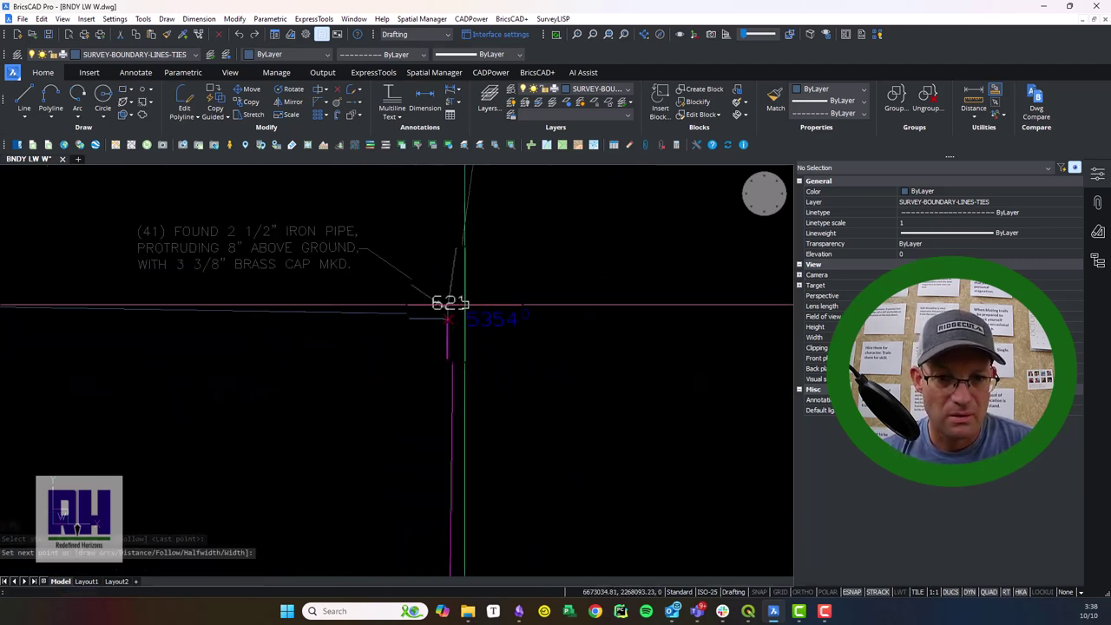
scroll(449, 304, "down", 3)
left_click(464, 303)
scroll(564, 341, "up", 3)
scroll(564, 341, "down", 3)
Step: Pan the view to bring parcel corners 503–507 into view
mouse_move(563, 341)
middle_mouse_down()
mouse_move(550, 377)
mouse_move(436, 308)
mouse_move(431, 293)
mouse_move(474, 299)
middle_mouse_up()
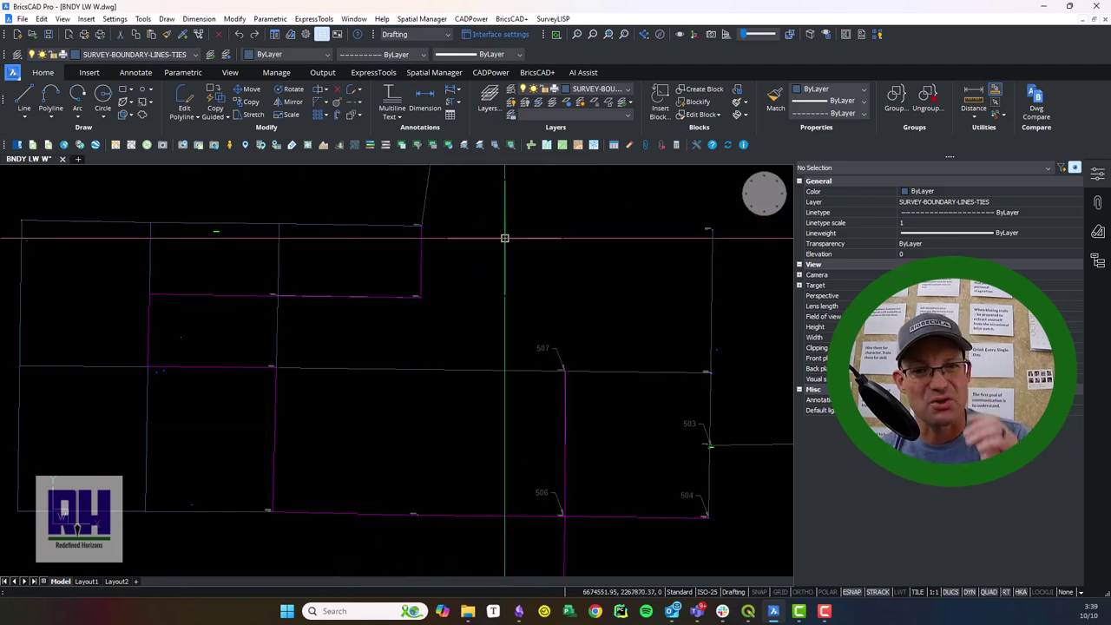
mouse_move(543, 245)
middle_mouse_down()
mouse_move(399, 356)
mouse_move(531, 262)
middle_mouse_up()
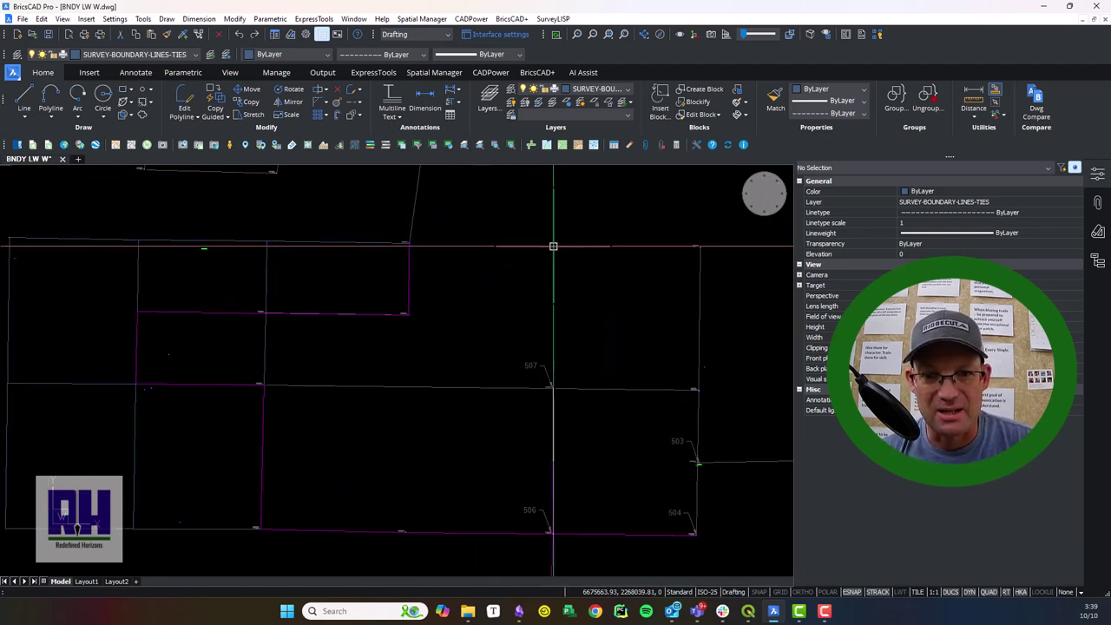
mouse_move(366, 388)
middle_mouse_down()
mouse_move(408, 396)
mouse_move(387, 393)
middle_mouse_up()
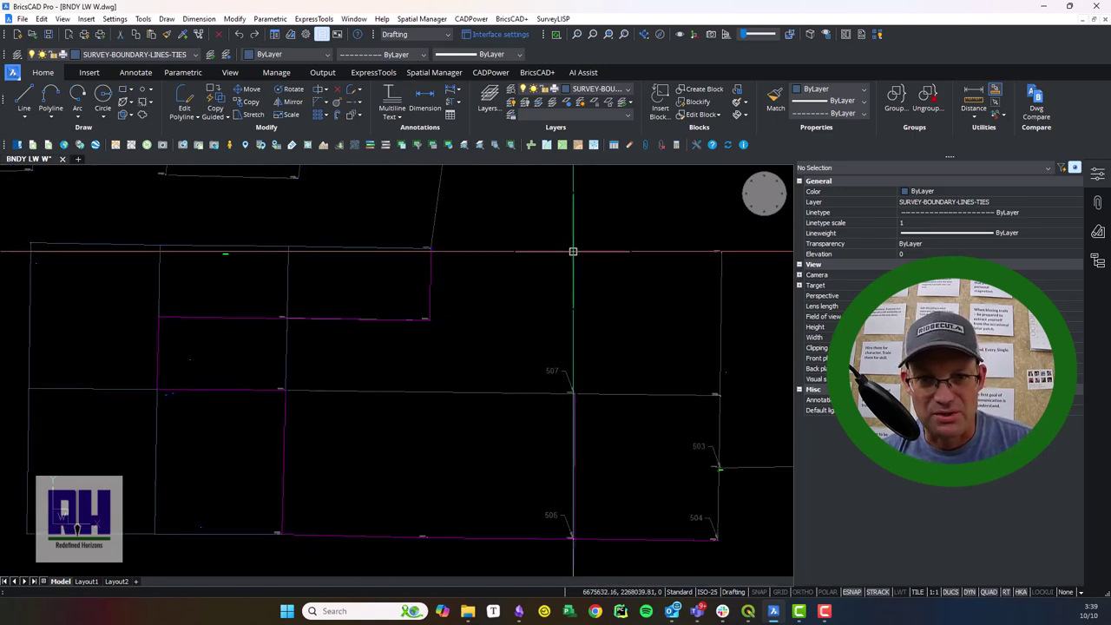
mouse_move(364, 364)
middle_mouse_down()
mouse_move(444, 342)
mouse_move(335, 377)
mouse_move(492, 377)
mouse_move(390, 386)
mouse_move(414, 365)
mouse_move(397, 372)
middle_mouse_up()
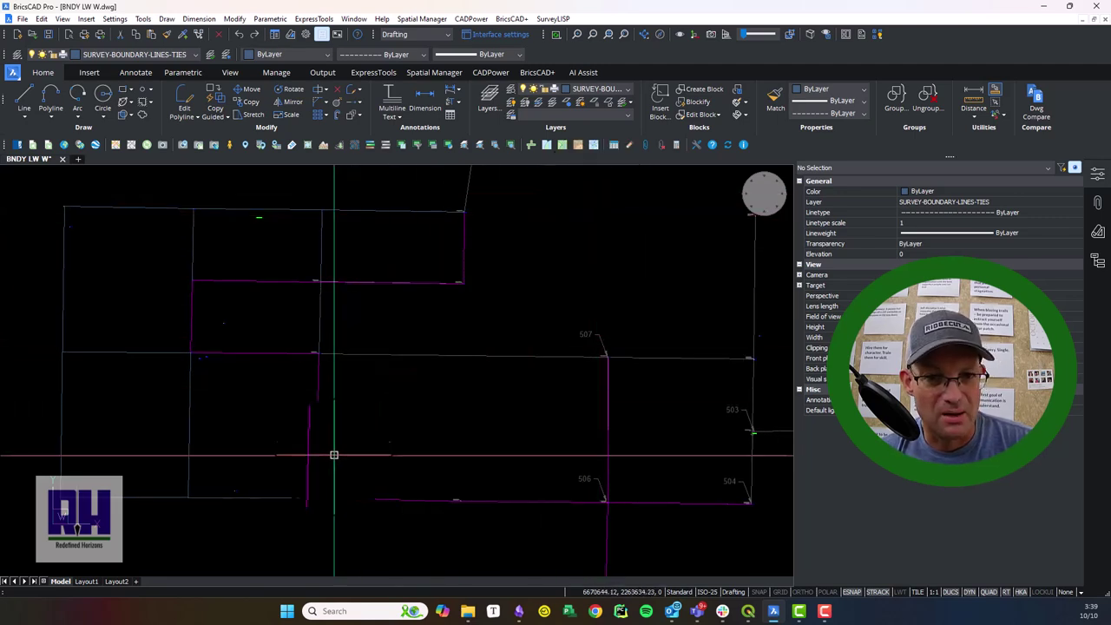
scroll(316, 372, "up", 3)
scroll(325, 330, "down", 3)
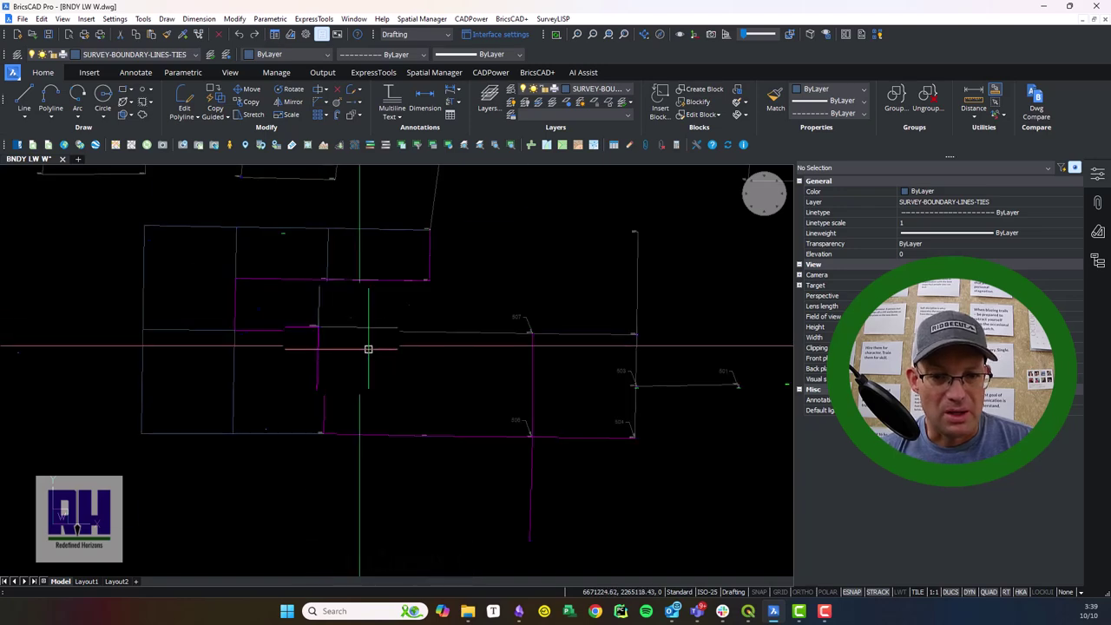
scroll(367, 347, "up", 4)
scroll(420, 419, "down", 3)
scroll(441, 483, "up", 4)
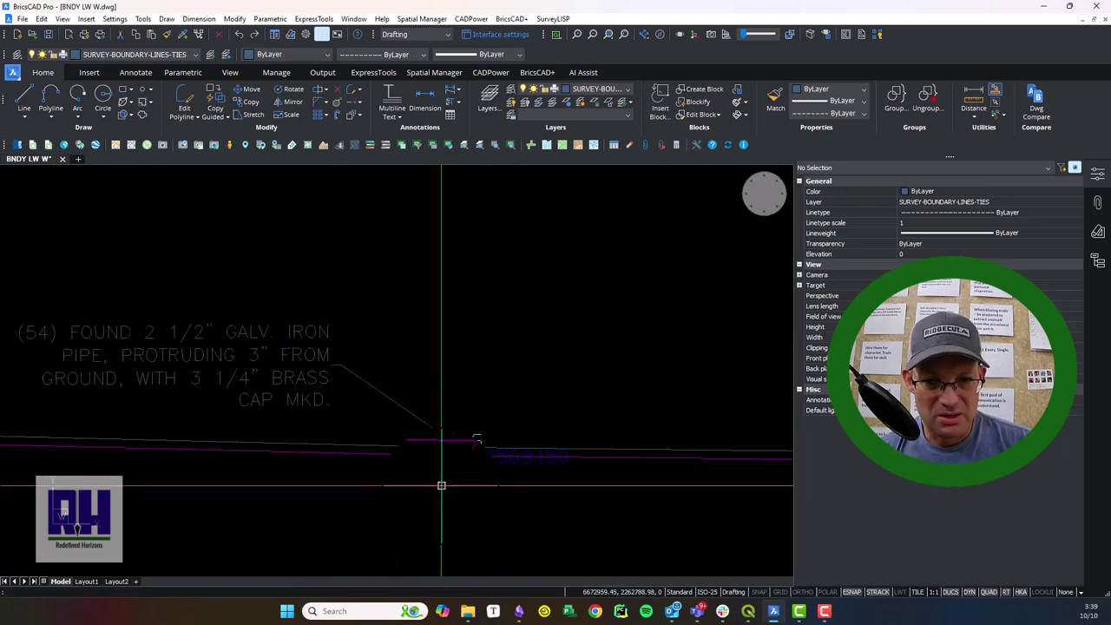
Step: Start a new polyline with PL, then cancel it
type("pl")
key("Return")
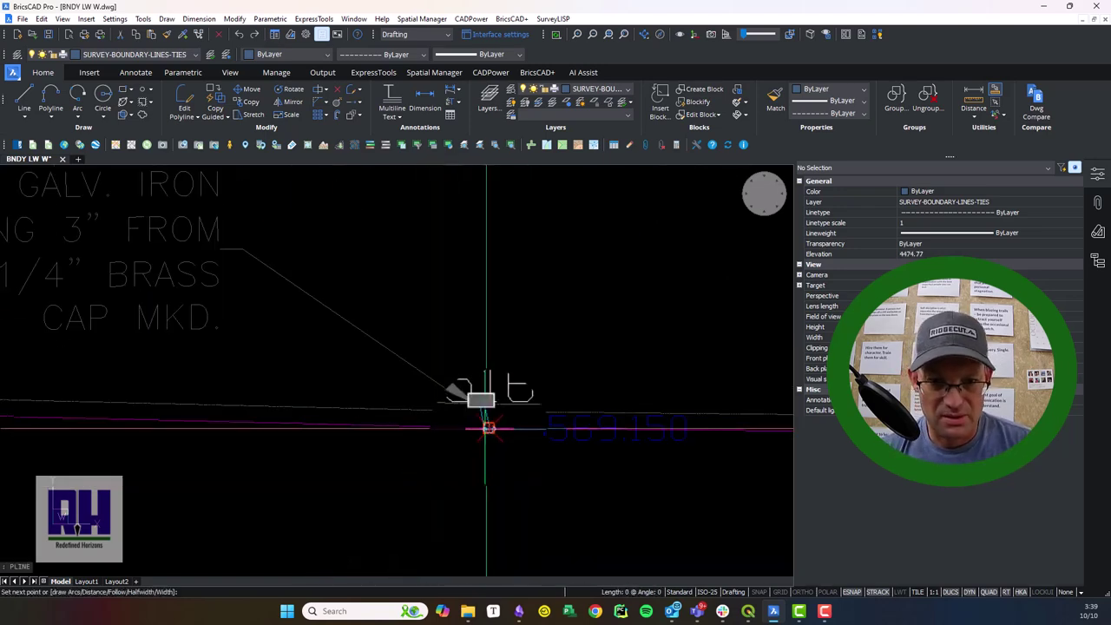
scroll(488, 428, "down", 5)
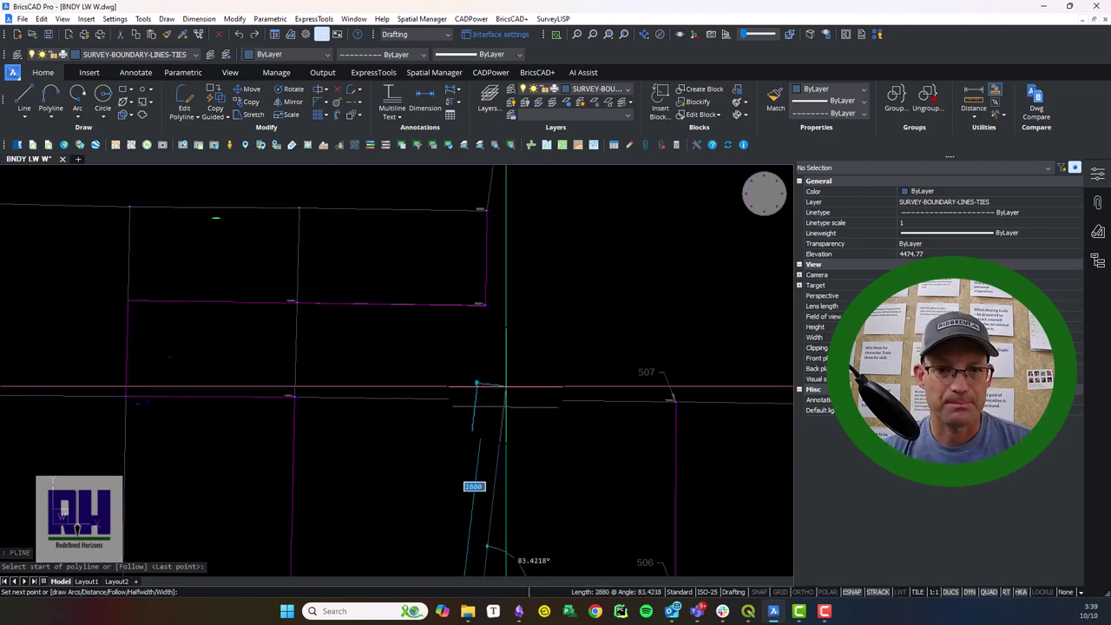
scroll(498, 448, "up", 5)
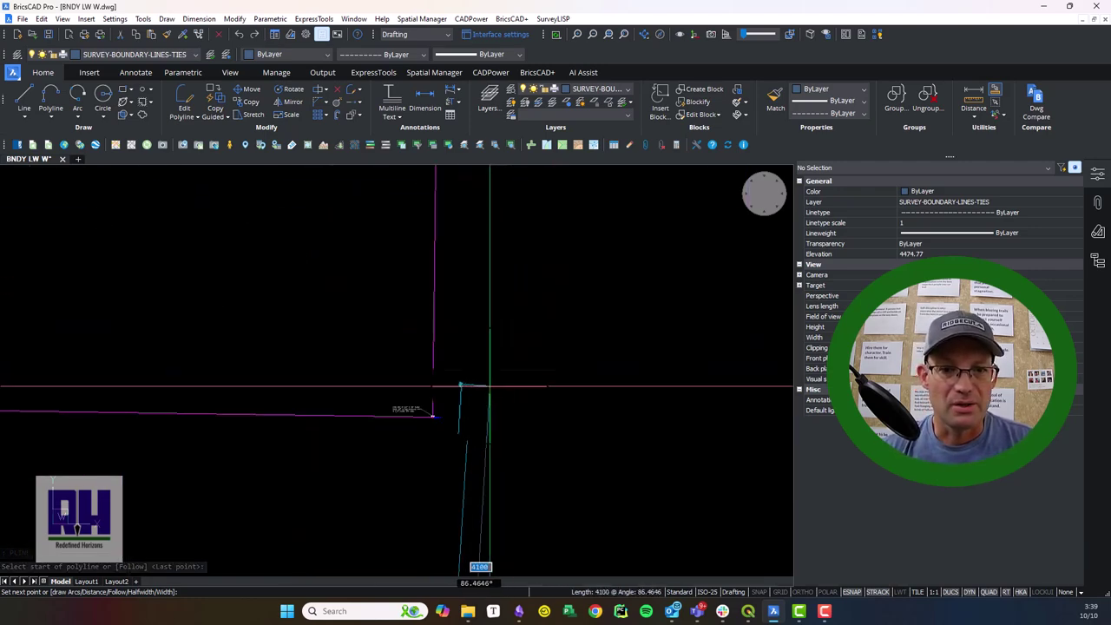
scroll(404, 375, "up", 3)
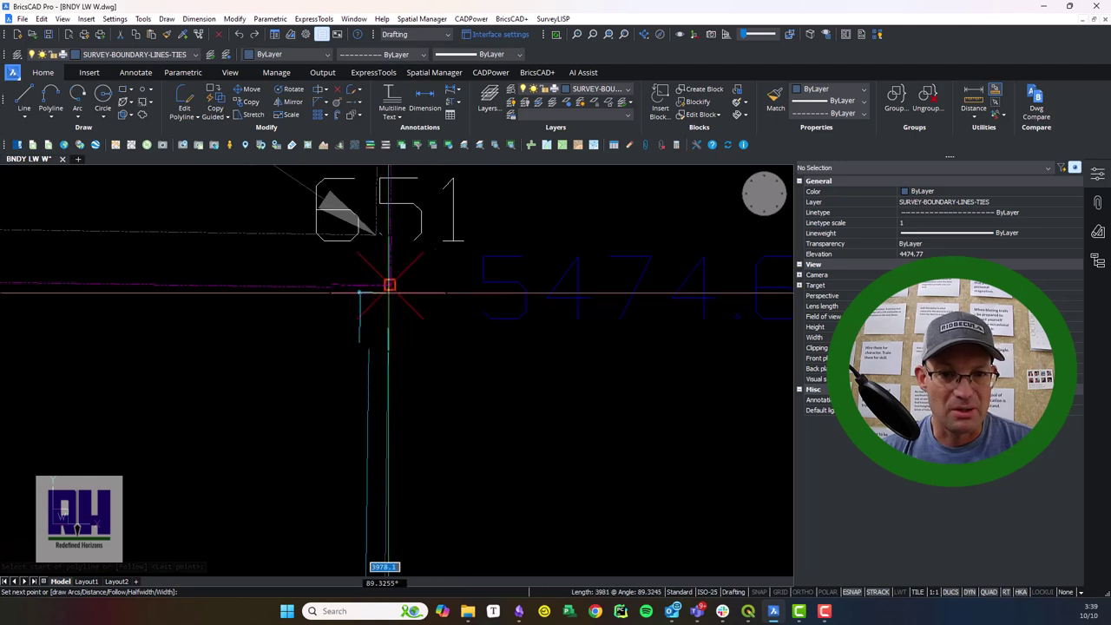
scroll(390, 285, "down", 6)
key("Escape")
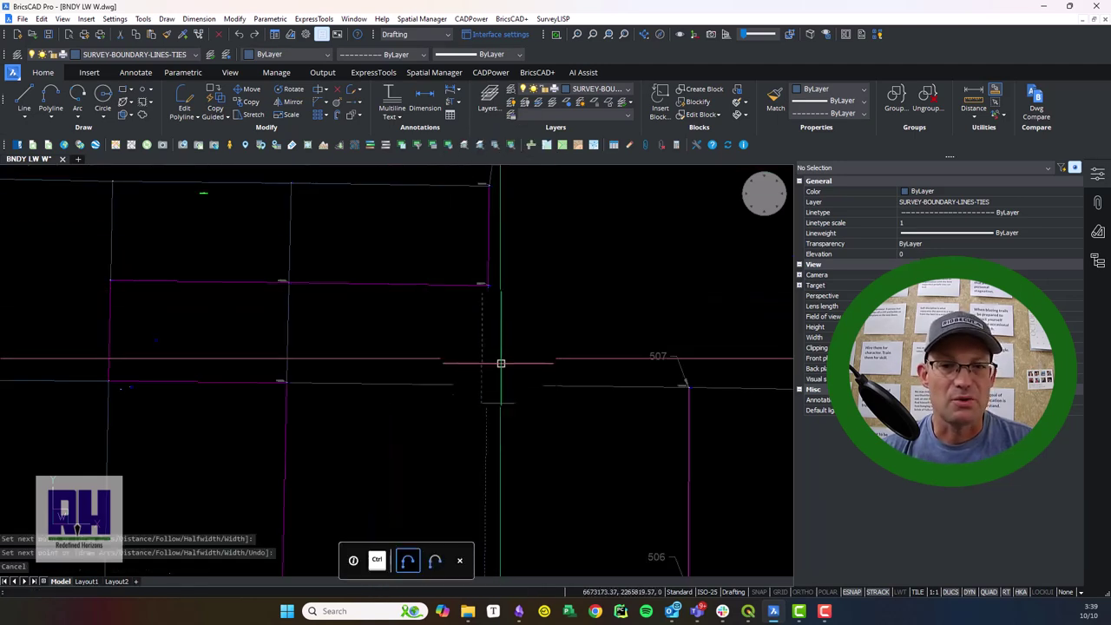
Step: Draw a tie polyline from the parcel corner to the monument corner
scroll(490, 321, "down", 3)
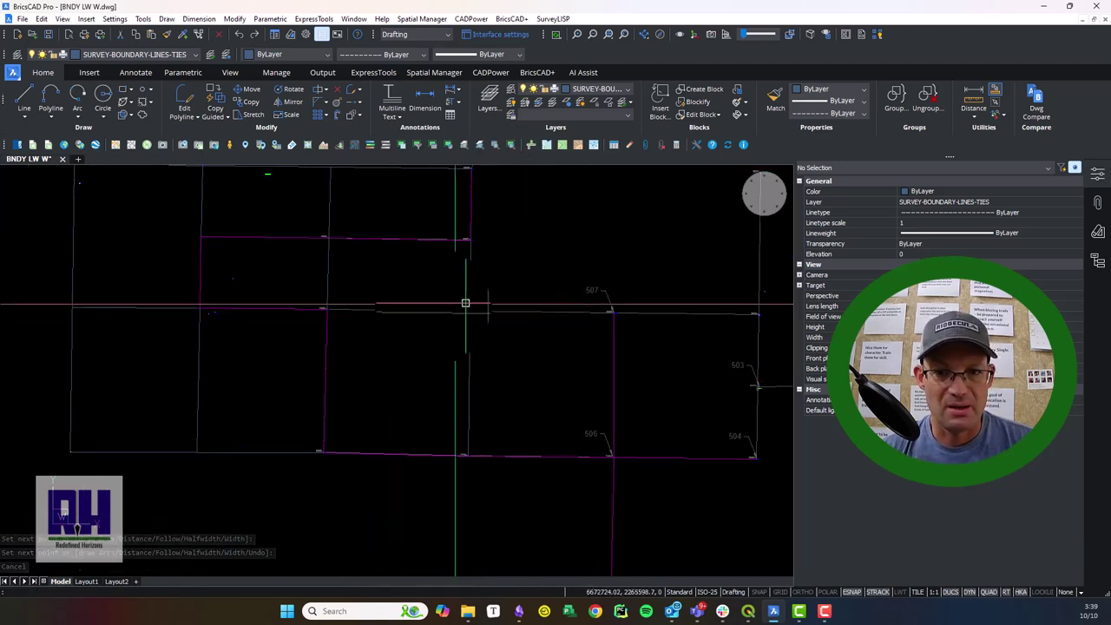
scroll(231, 283, "up", 3)
scroll(382, 280, "up", 5)
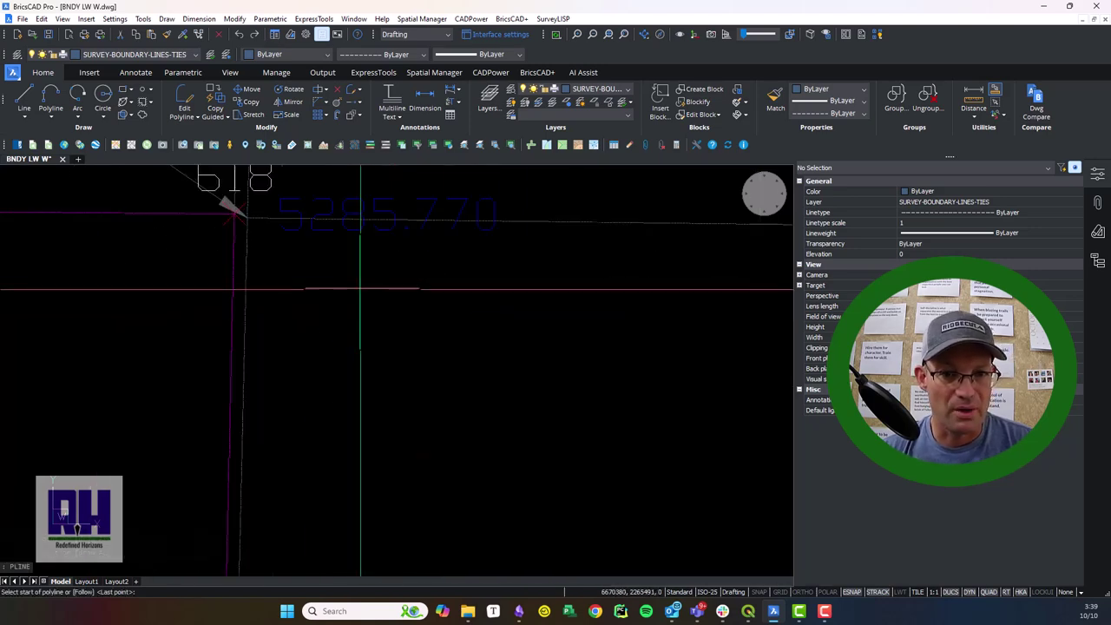
left_click(239, 184)
scroll(275, 238, "down", 6)
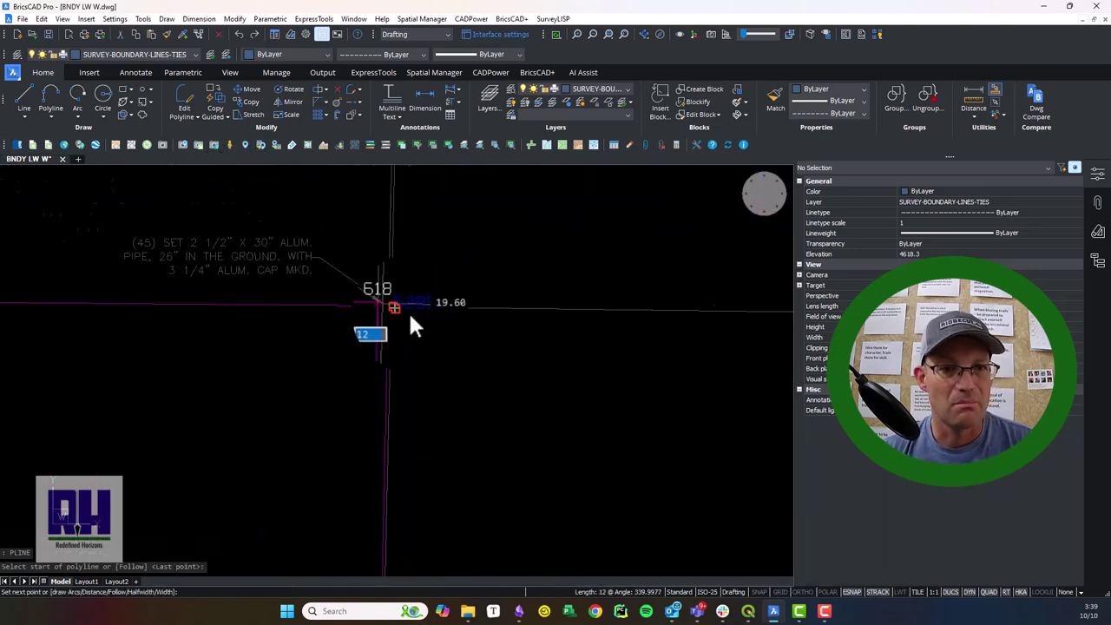
scroll(426, 286, "up", 6)
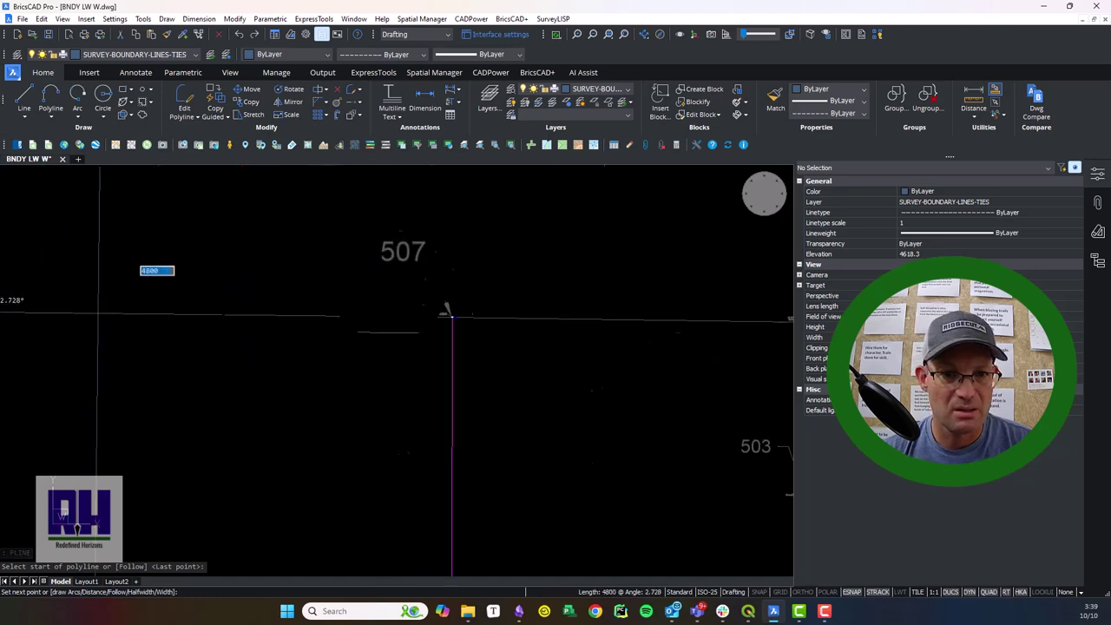
scroll(424, 339, "up", 3)
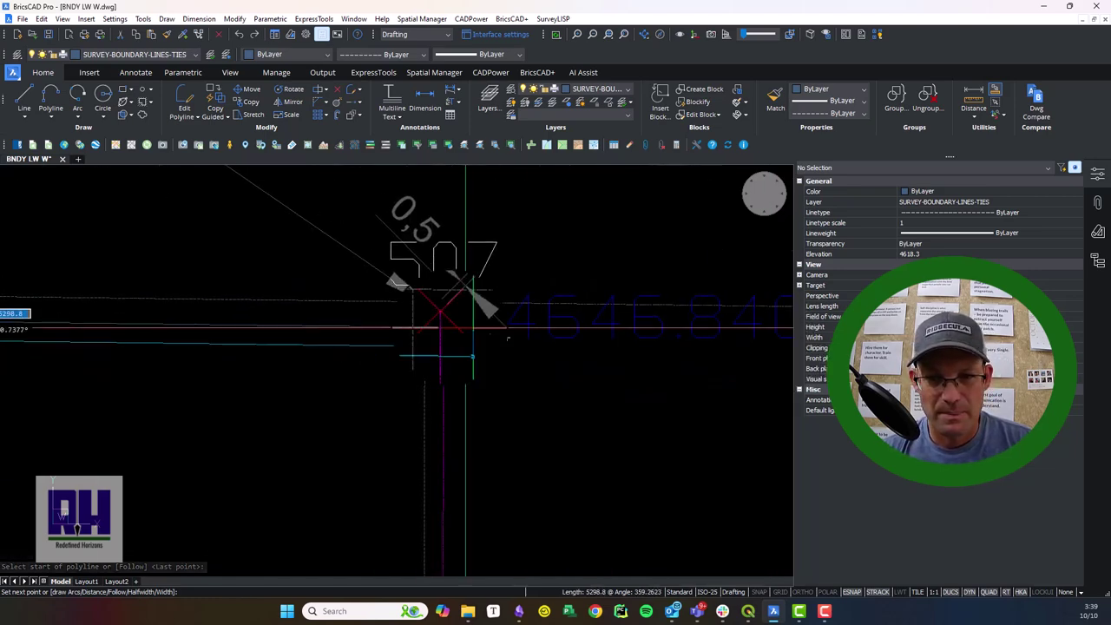
left_click(478, 332)
scroll(475, 321, "down", 5)
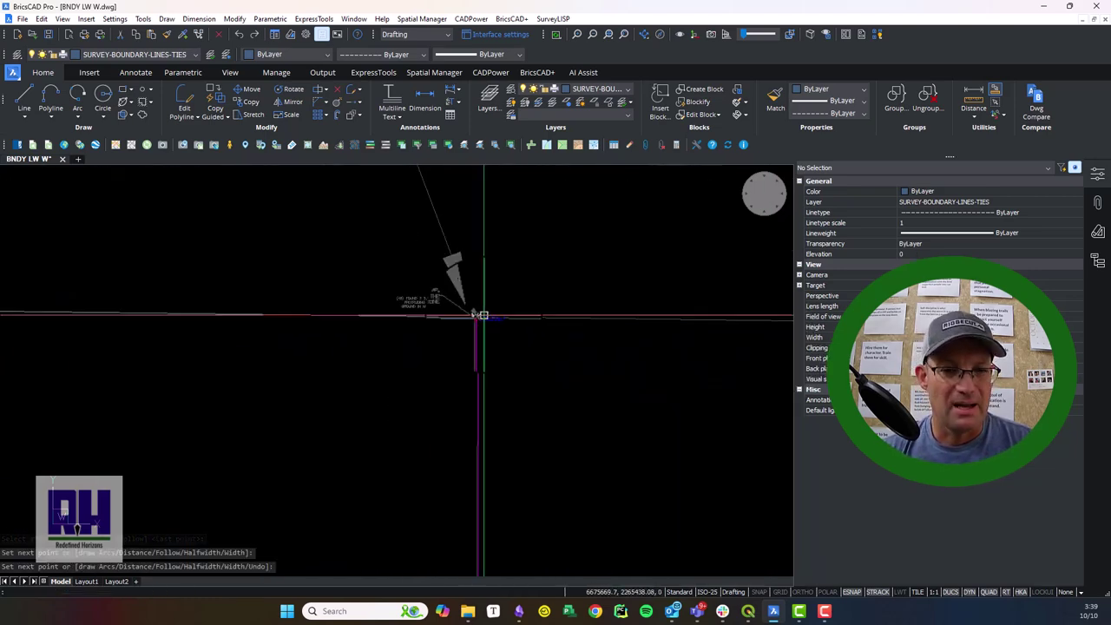
scroll(378, 313, "up", 8)
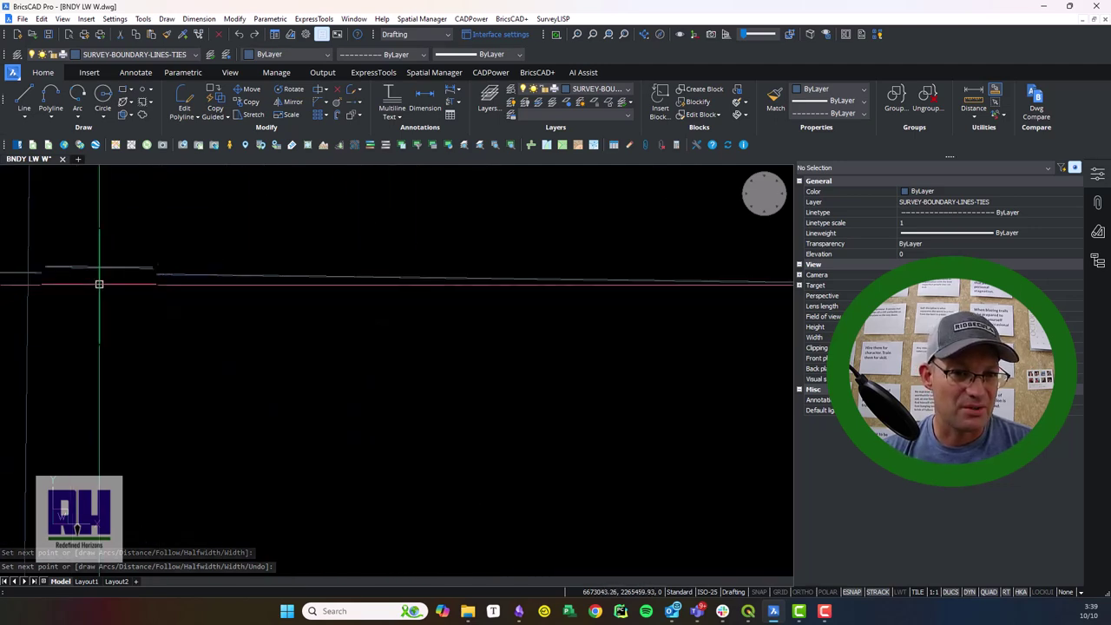
Step: Switch the polyline to arc mode, cancel it, and bring File Explorer forward
type("a")
key("Return")
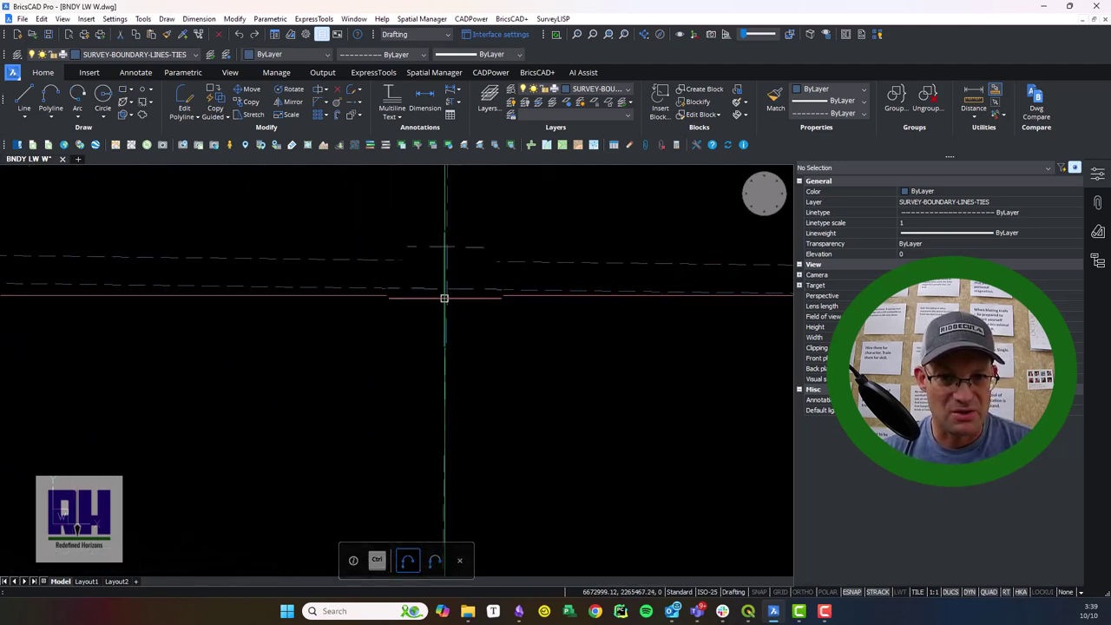
scroll(460, 307, "down", 6)
key("Escape")
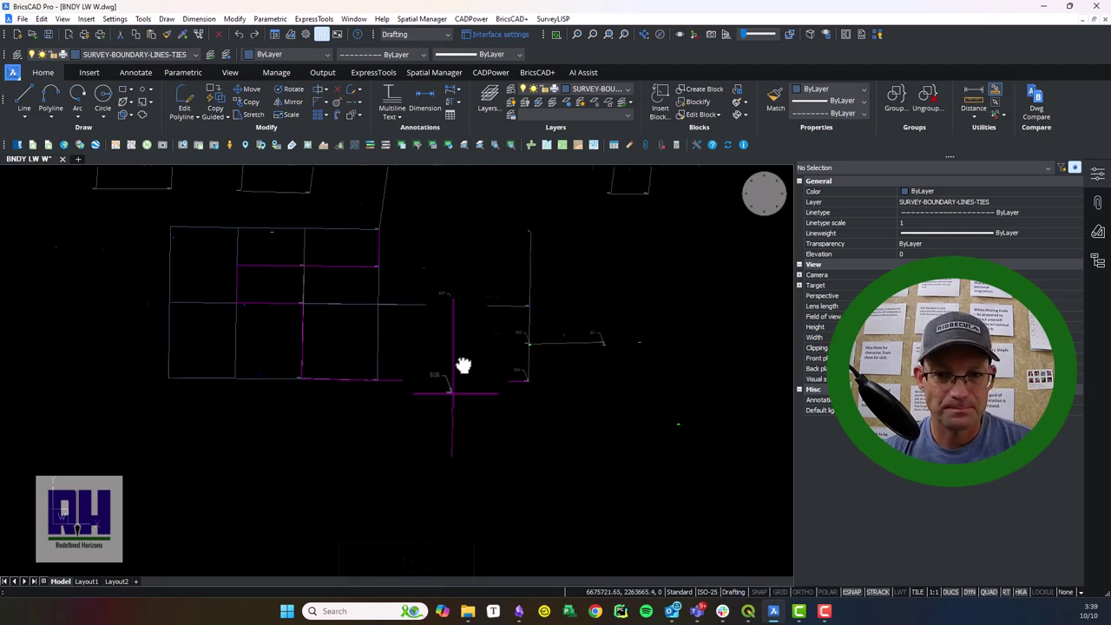
middle_click_drag(461, 367, 429, 354)
scroll(369, 244, "up", 3)
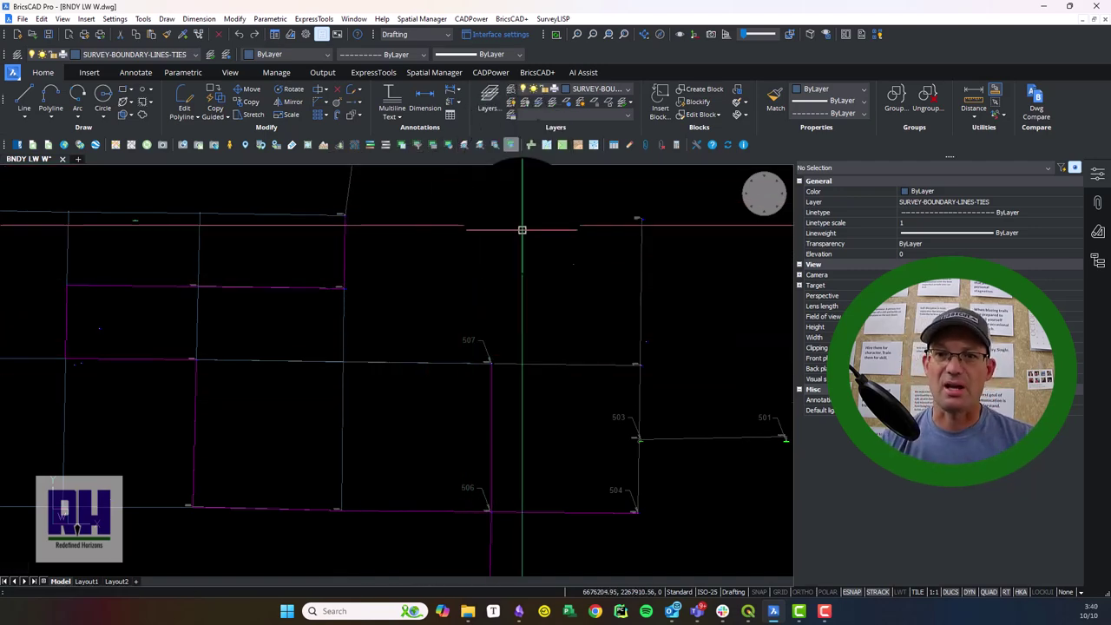
left_click(467, 611)
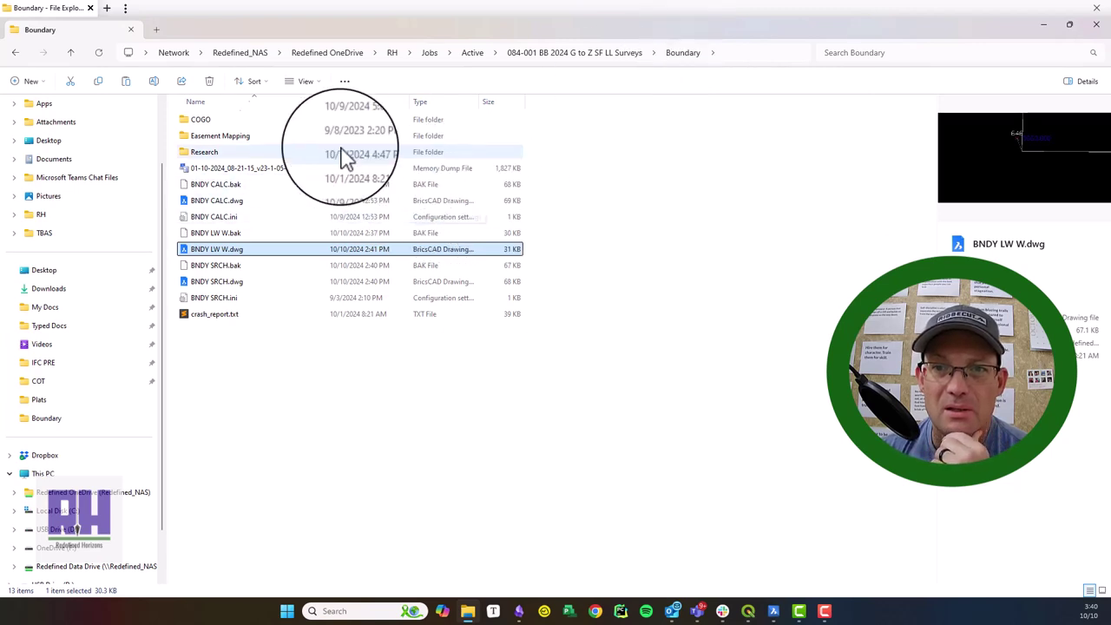
Step: Open RS 29-36.pdf from Research > Filed Survey Maps > Done
double_click(218, 162)
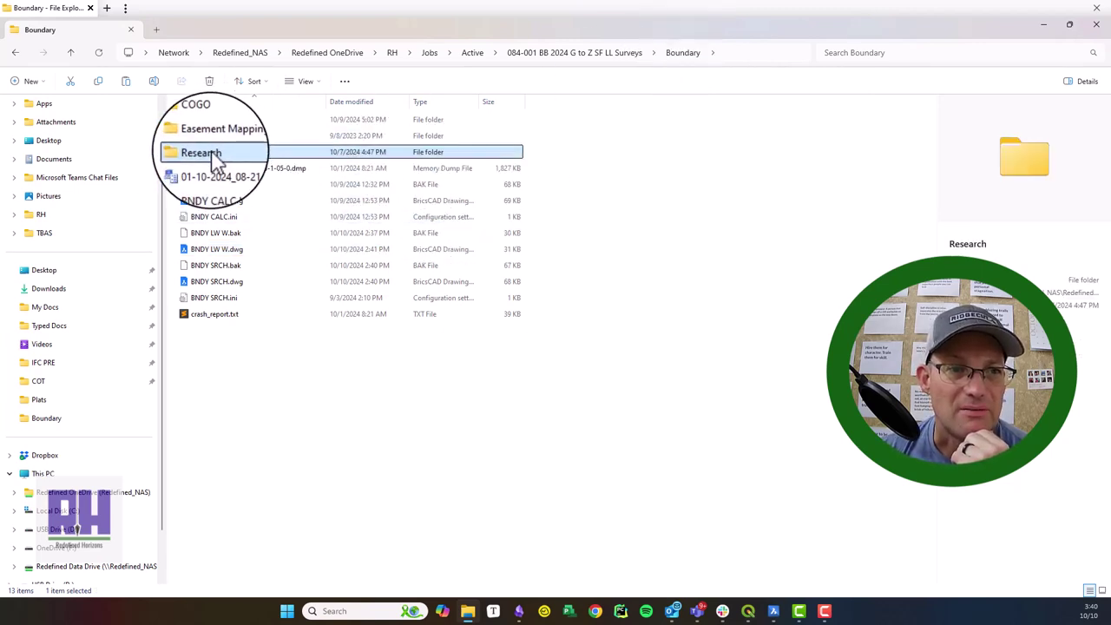
double_click(213, 153)
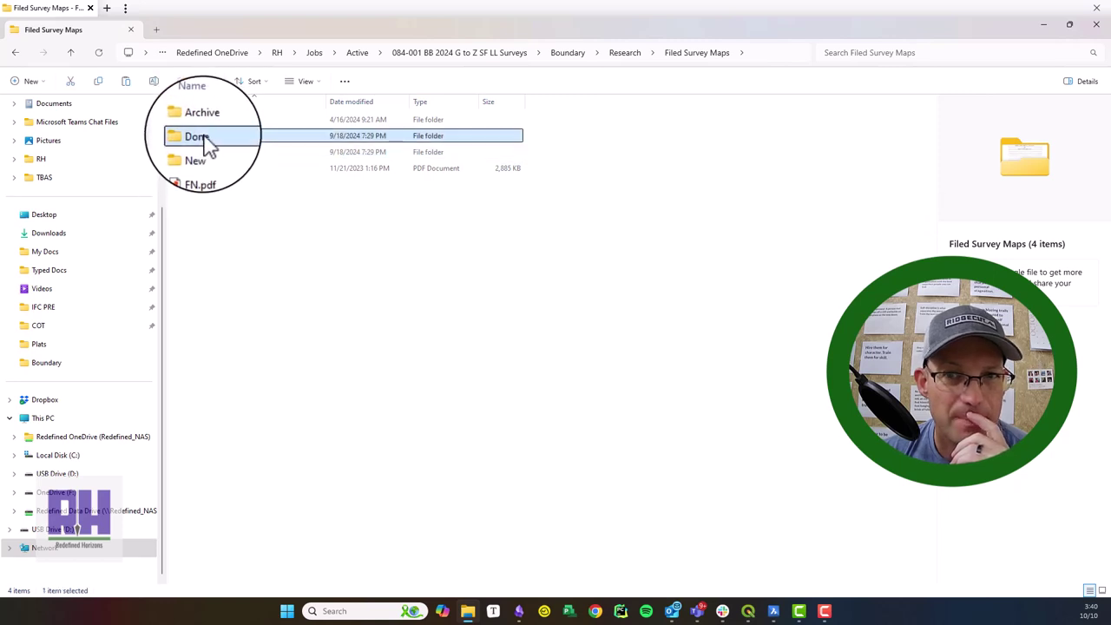
double_click(202, 136)
left_click(203, 168)
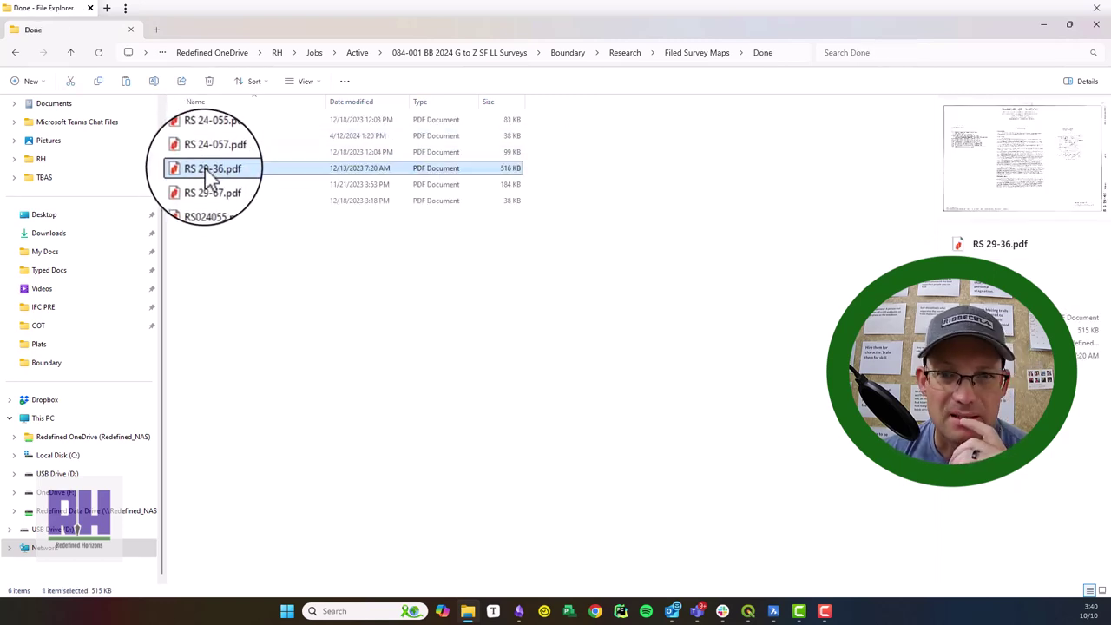
double_click(212, 171)
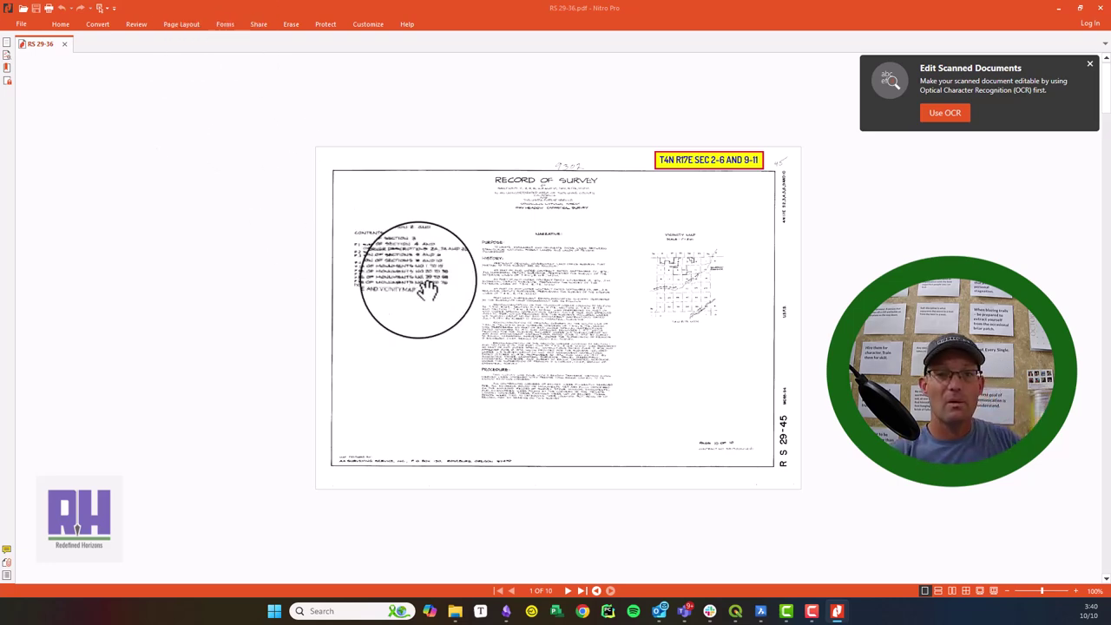
Step: Move through the RS 29-36 record of survey to page 6 showing callouts 503–507
scroll(521, 340, "down", 2)
scroll(555, 356, "down", 2)
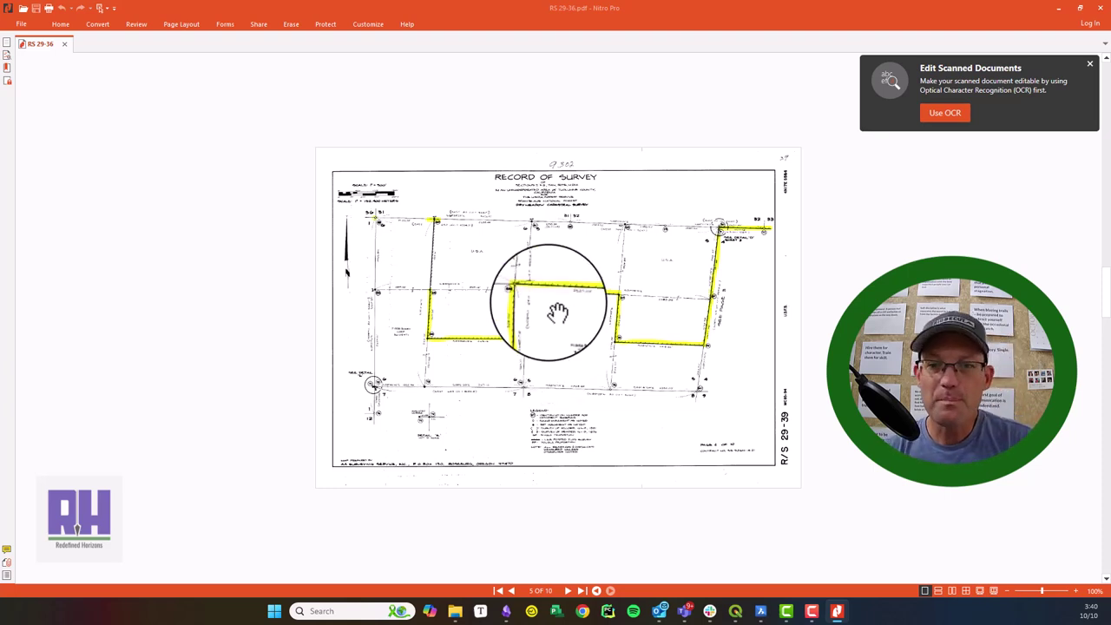
scroll(555, 305, "down", 1)
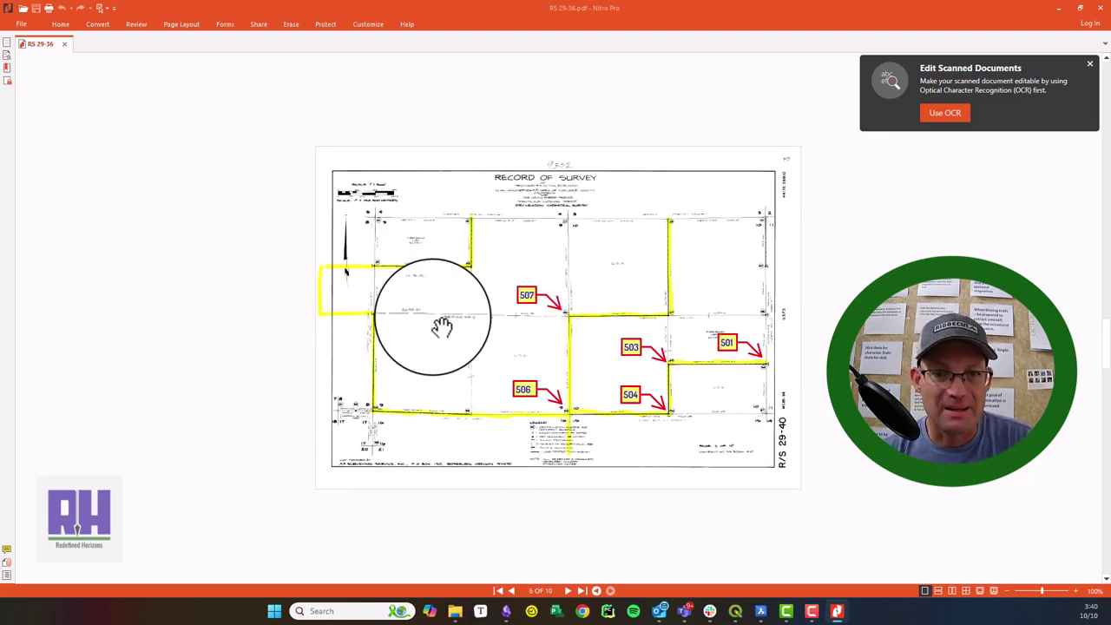
scroll(454, 296, "up", 3, "ctrl")
scroll(434, 342, "up", 1)
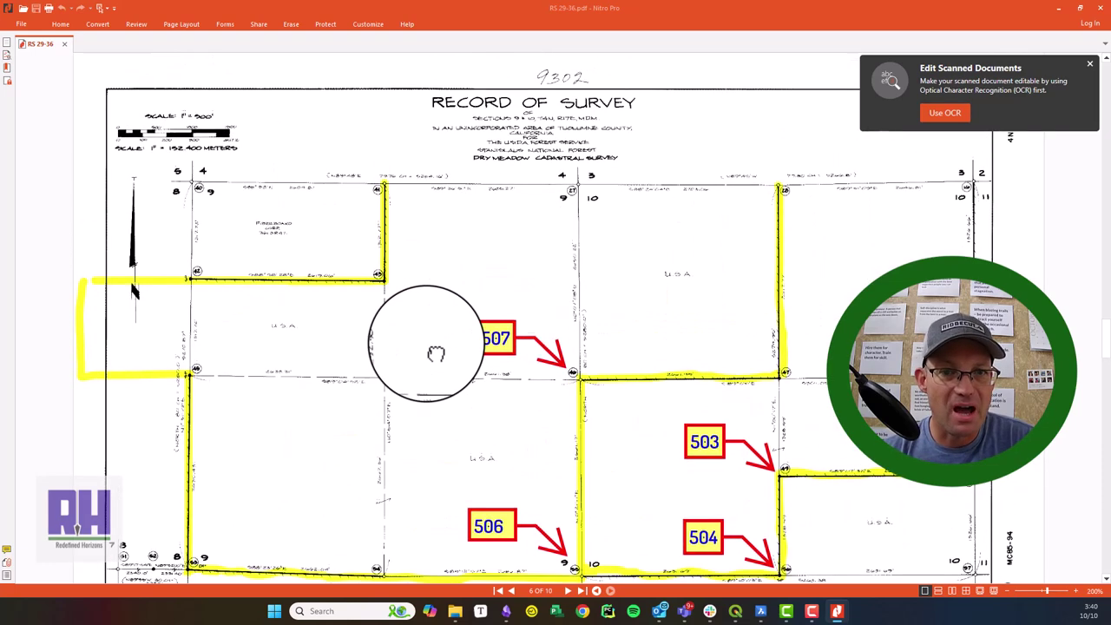
scroll(399, 240, "up", 2, "ctrl")
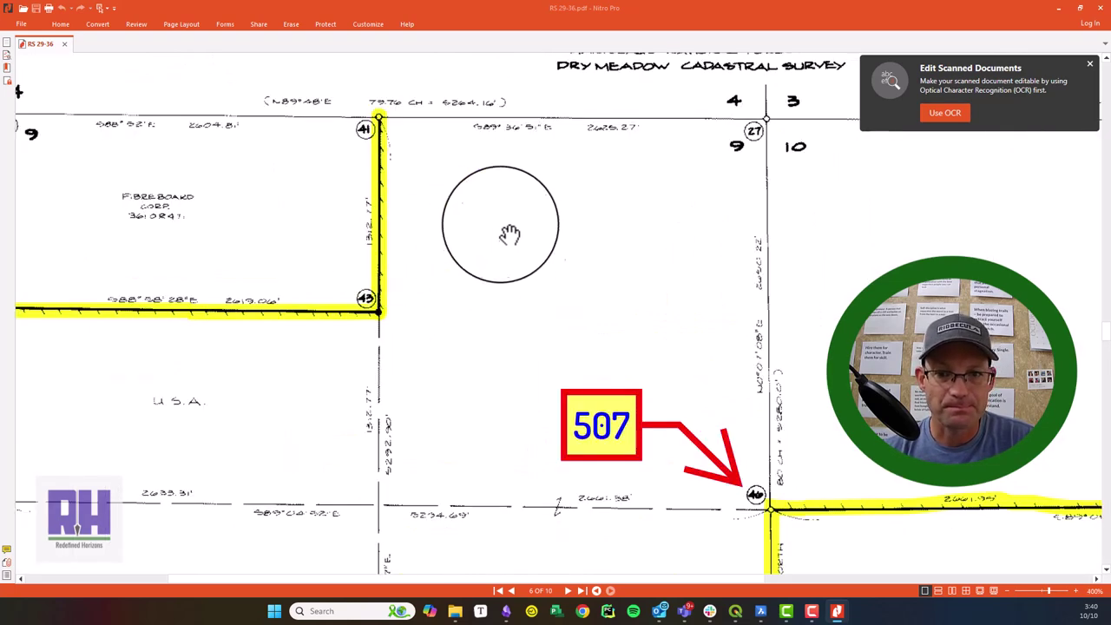
left_click_drag(625, 274, 599, 421)
scroll(439, 261, "up", 2, "ctrl")
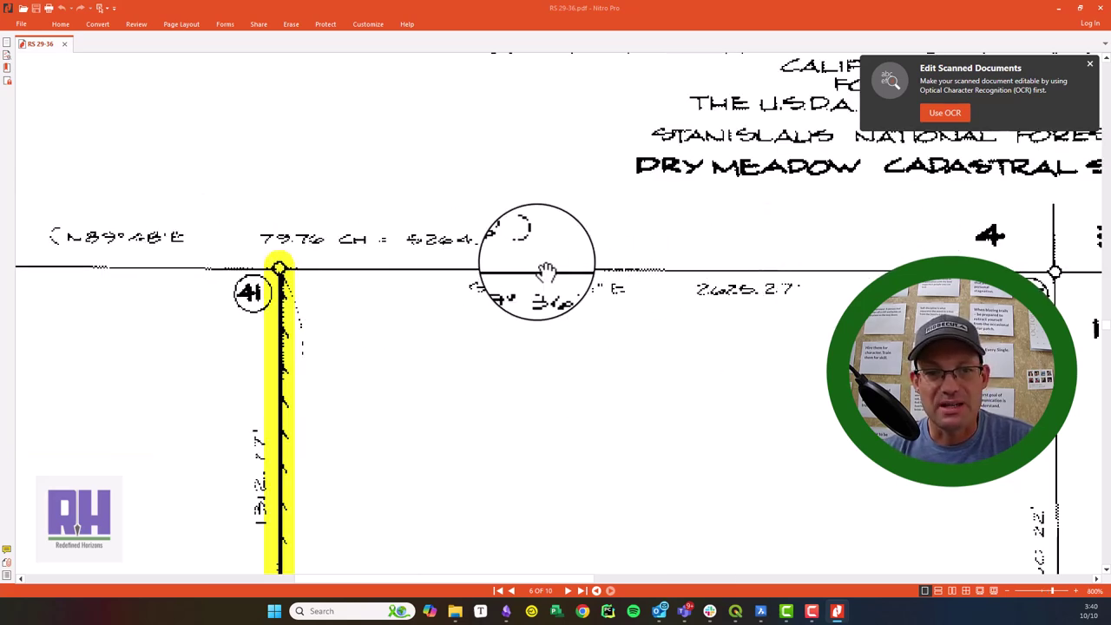
scroll(550, 275, "down", 2)
left_click_drag(677, 430, 446, 285)
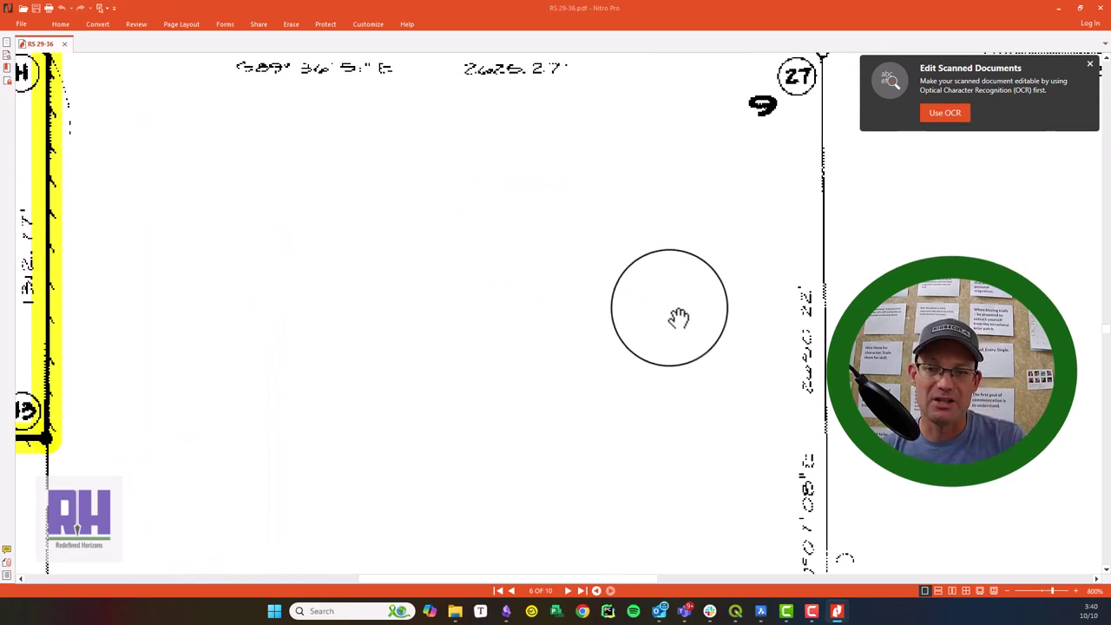
scroll(816, 386, "down", 2, "ctrl")
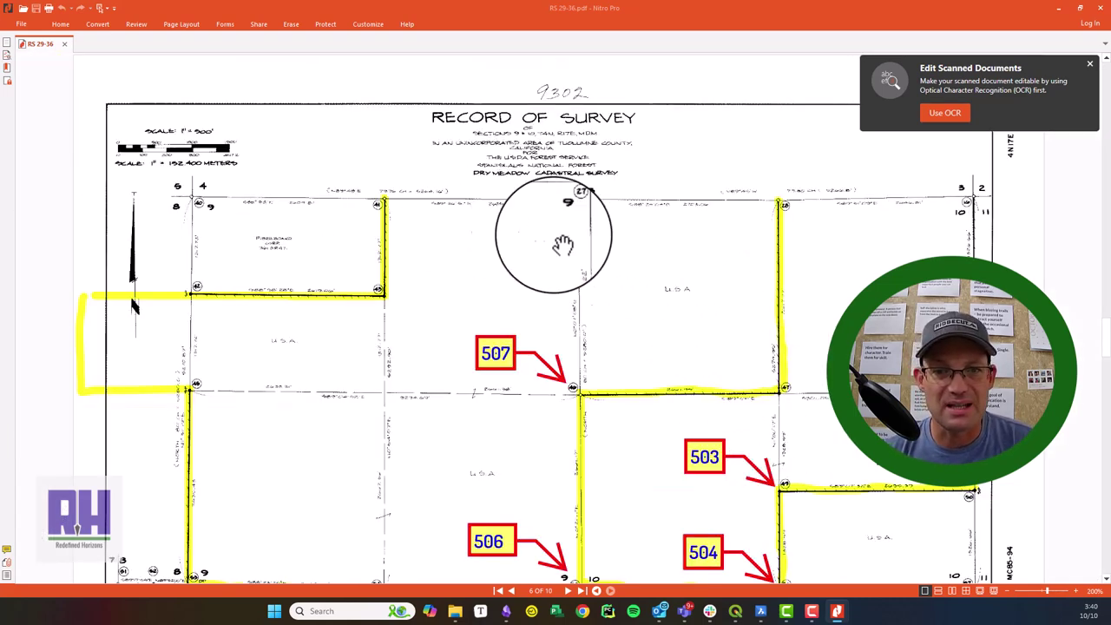
scroll(329, 330, "down", 2)
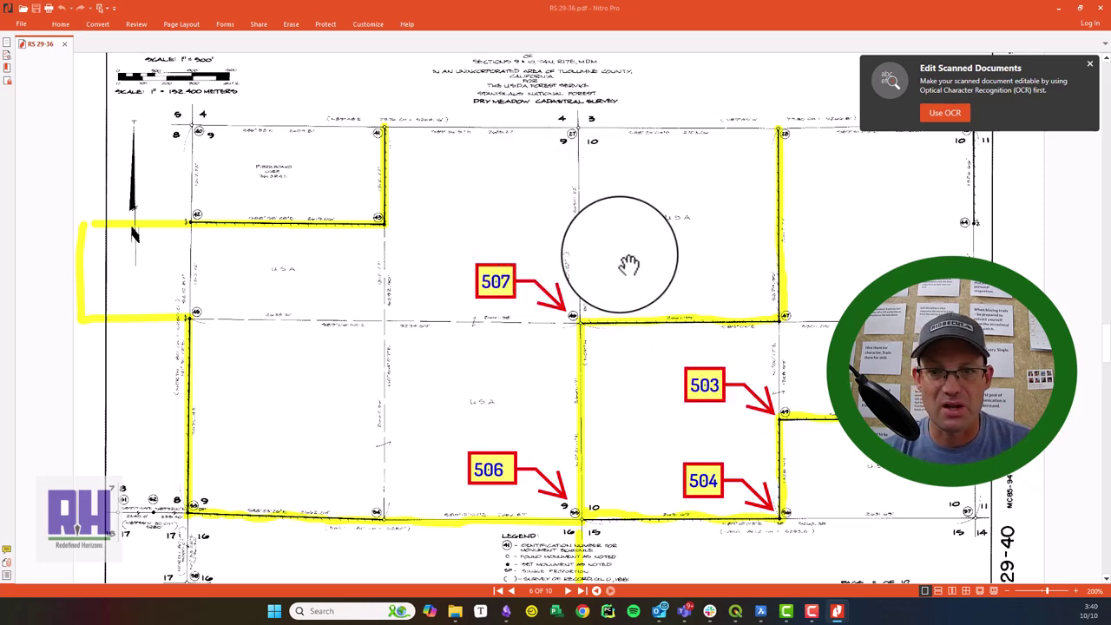
scroll(628, 265, "up", 2)
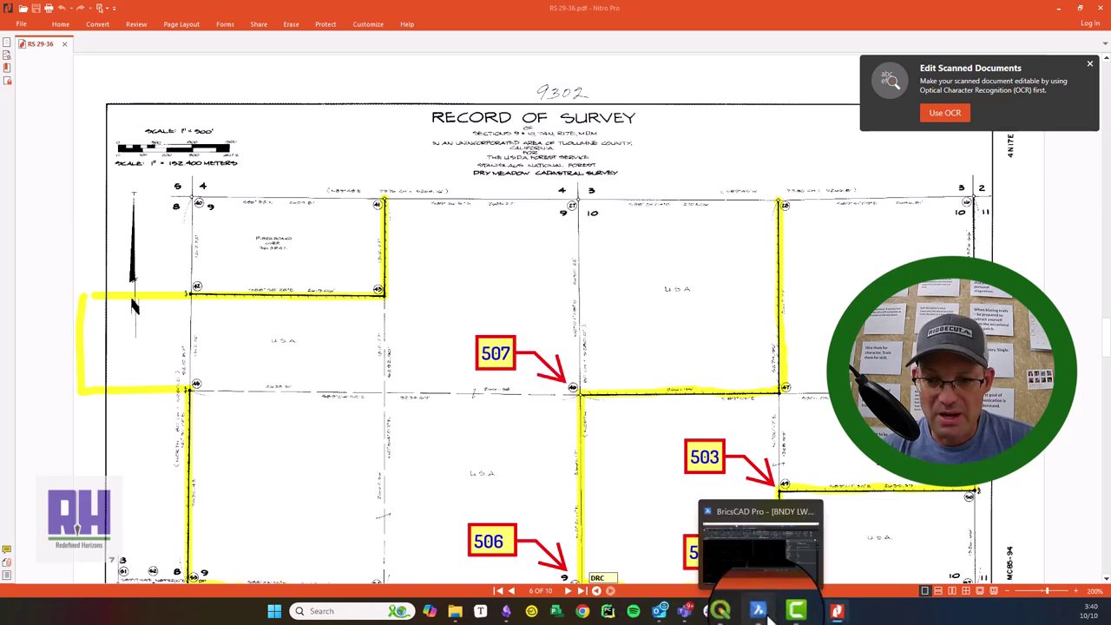
Step: Zoom out and pan the BricsCAD drawing around corners 501–507, then switch to the QGIS map
left_click(761, 610)
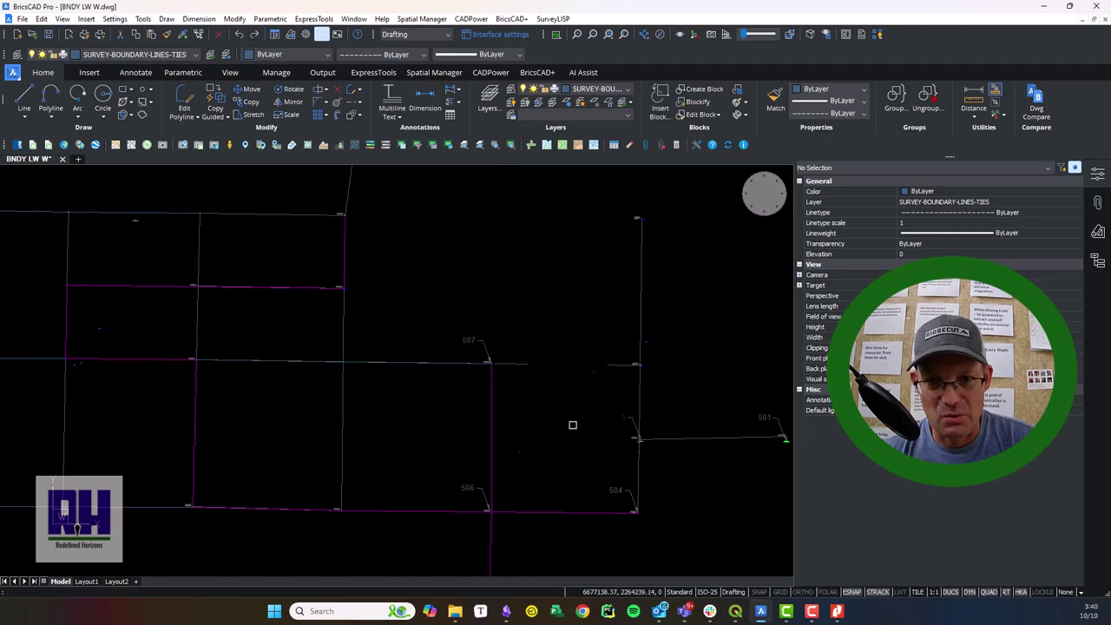
scroll(572, 424, "down", 2)
mouse_move(572, 424)
middle_mouse_down()
mouse_move(578, 478)
mouse_move(592, 290)
mouse_move(608, 326)
middle_mouse_up()
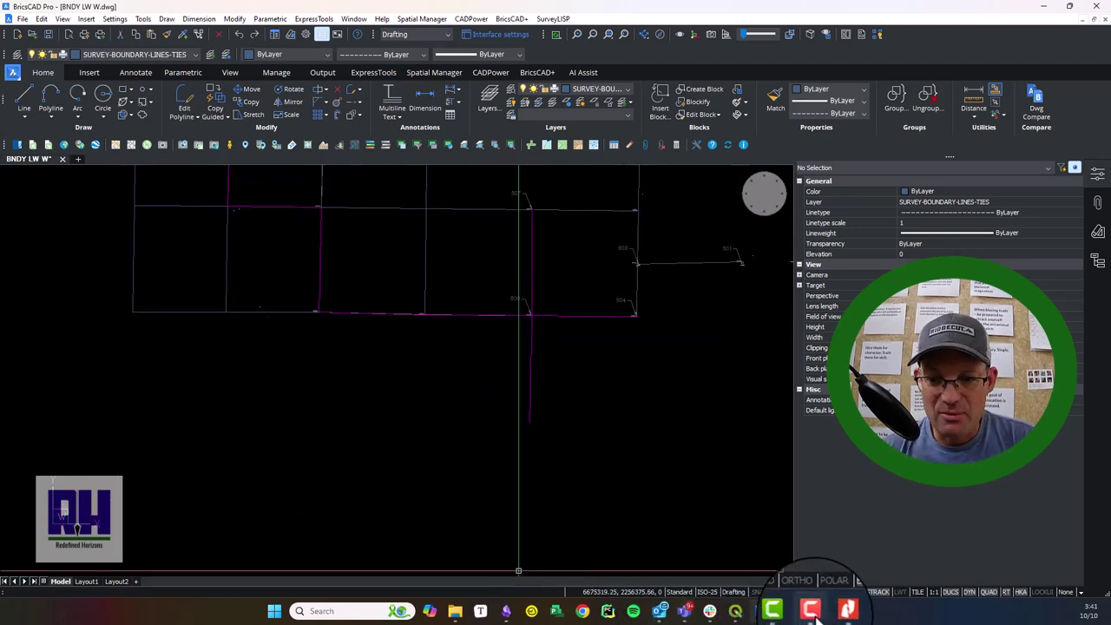
left_click(785, 611)
scroll(587, 402, "up", 2)
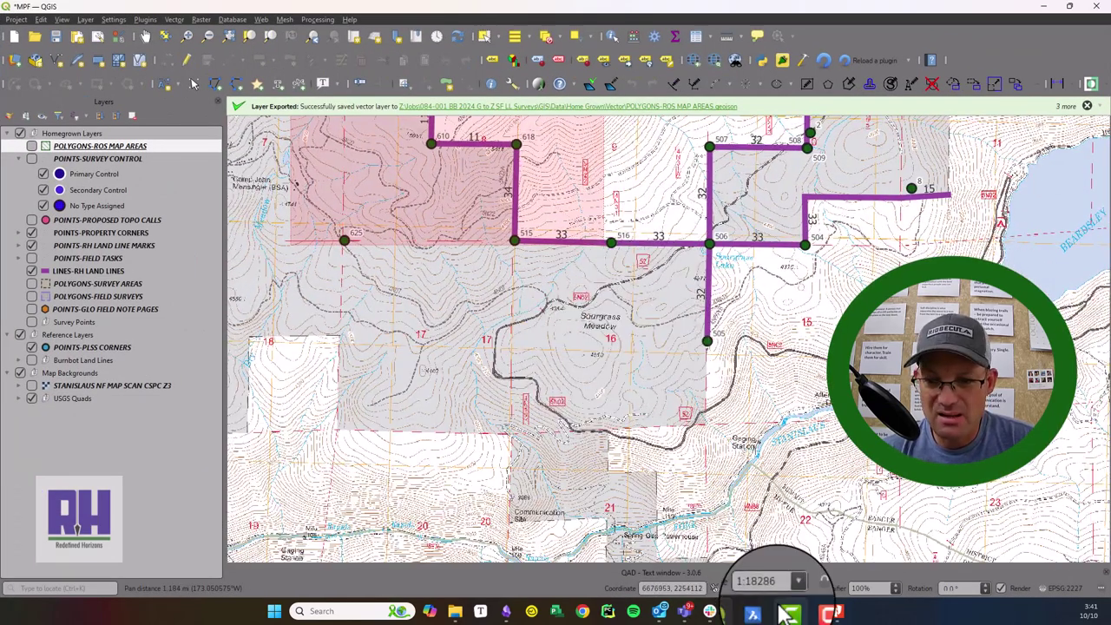
Step: Scroll the record of survey down to the monument symbol legend, comparing it with QGIS
left_click(836, 609)
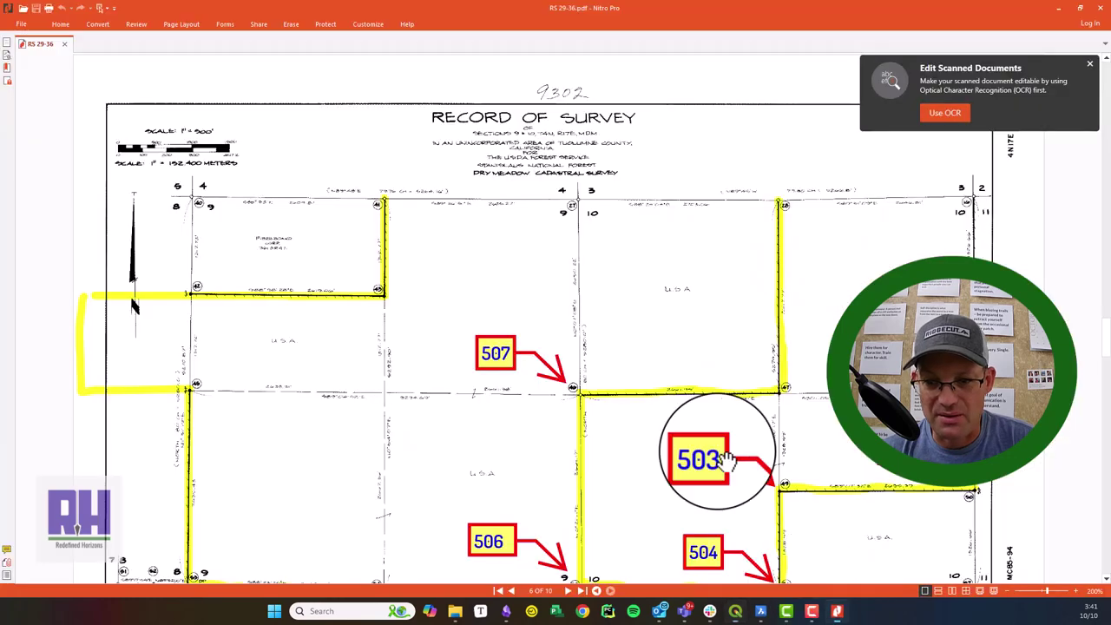
scroll(640, 521, "down", 4)
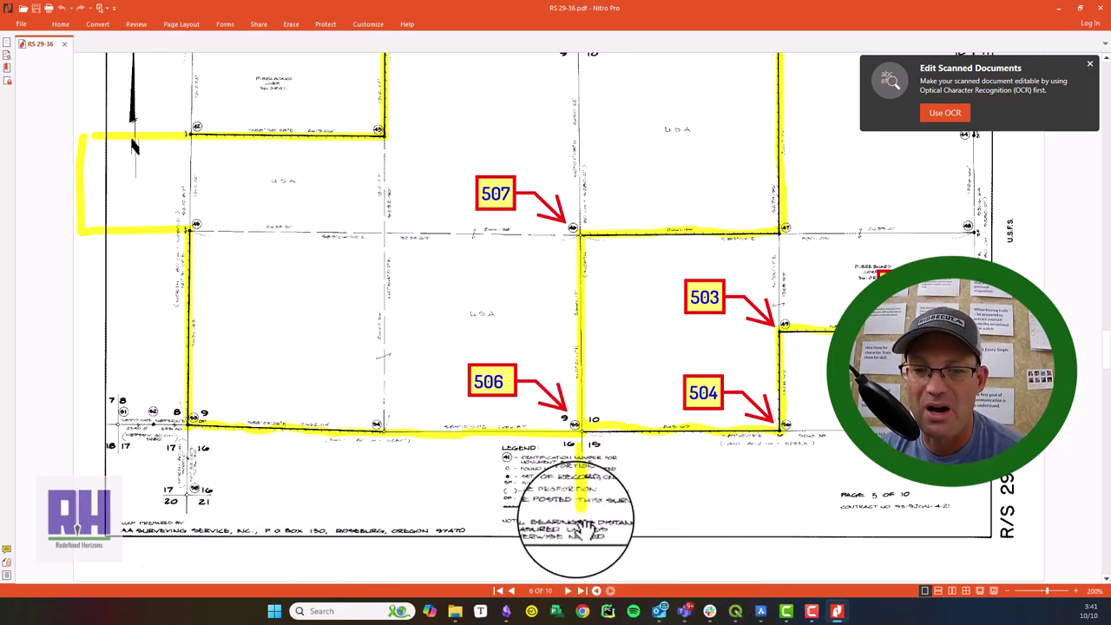
left_click(1054, 9)
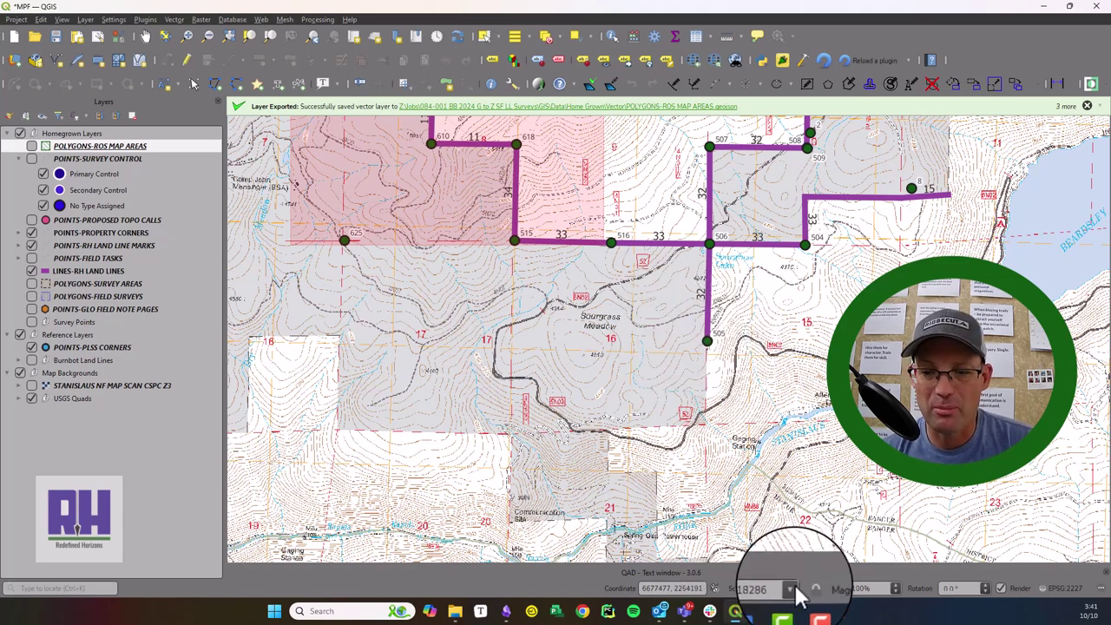
left_click(838, 612)
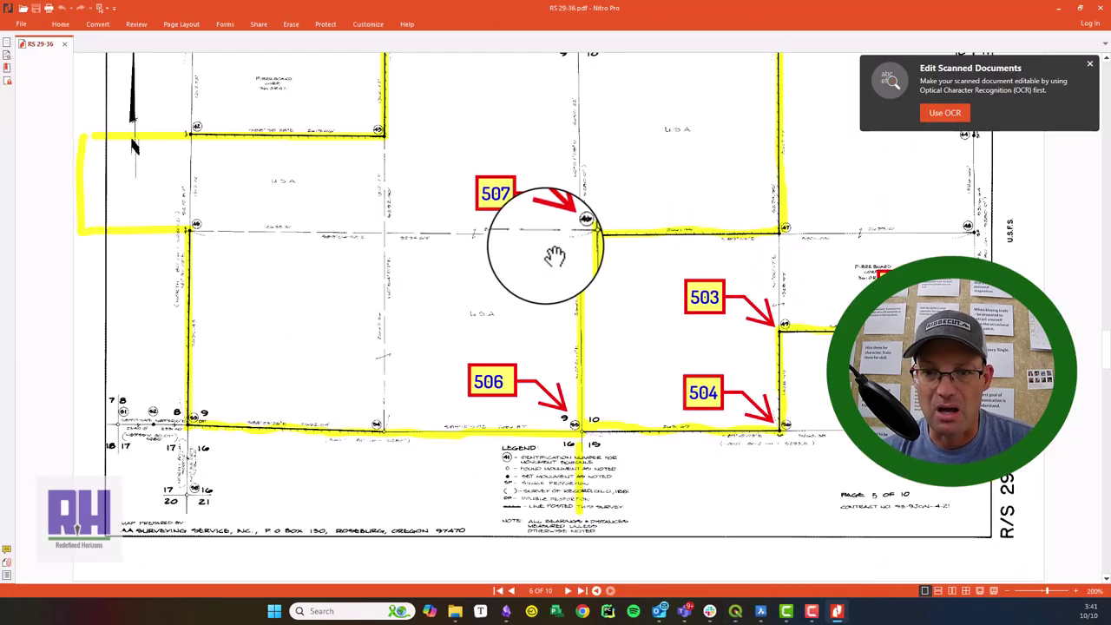
Step: Pan the BricsCAD drawing around the tie lines to corners 503–507
left_click(812, 612)
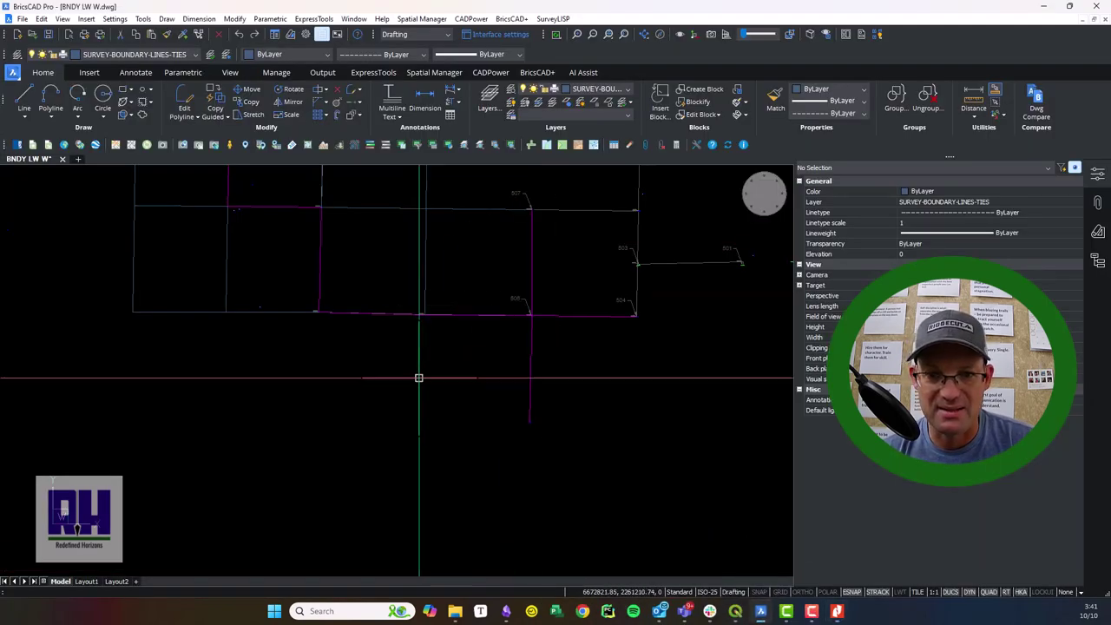
middle_click_drag(442, 451, 427, 477)
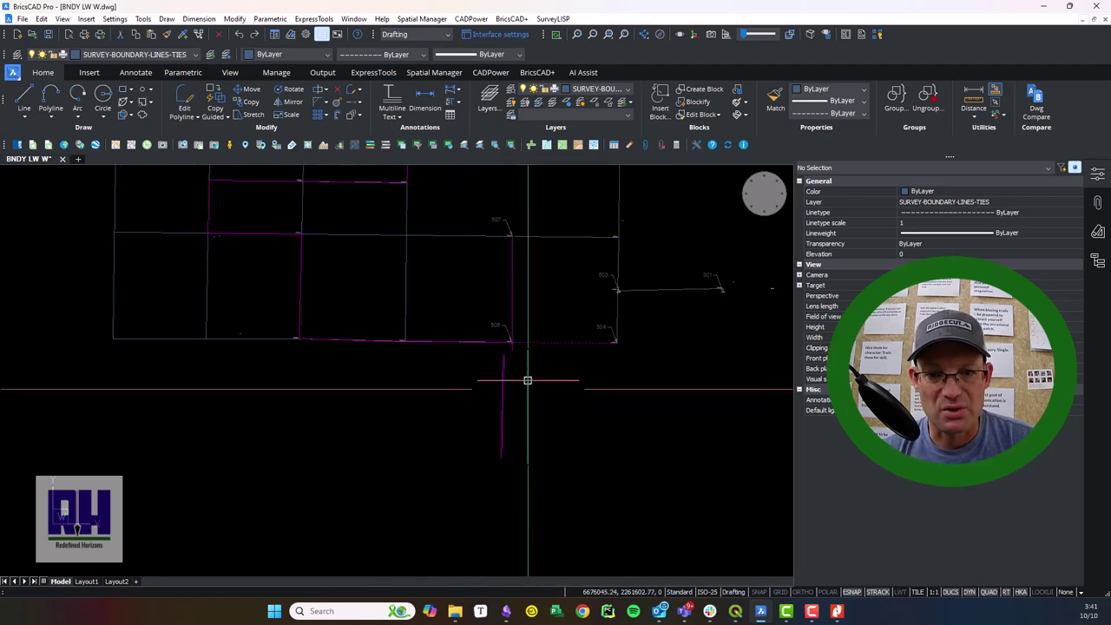
mouse_move(518, 431)
middle_mouse_down()
mouse_move(436, 439)
mouse_move(360, 427)
middle_mouse_up()
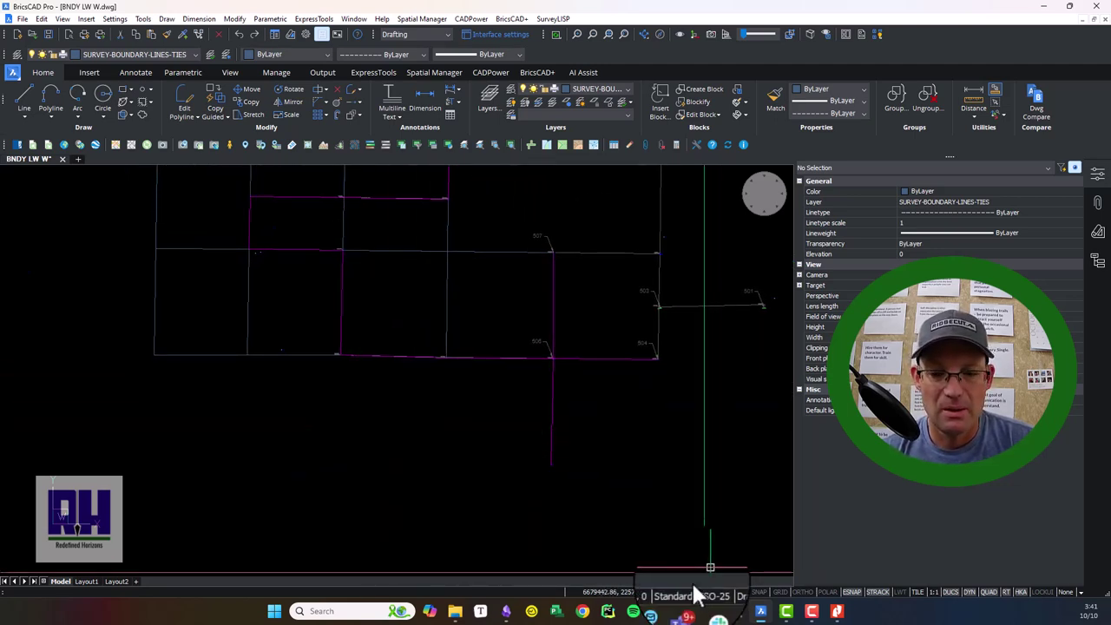
Step: Zoom in on the section 16/17/20/21 corner in the record of survey, then minimize Nitro
left_click(837, 611)
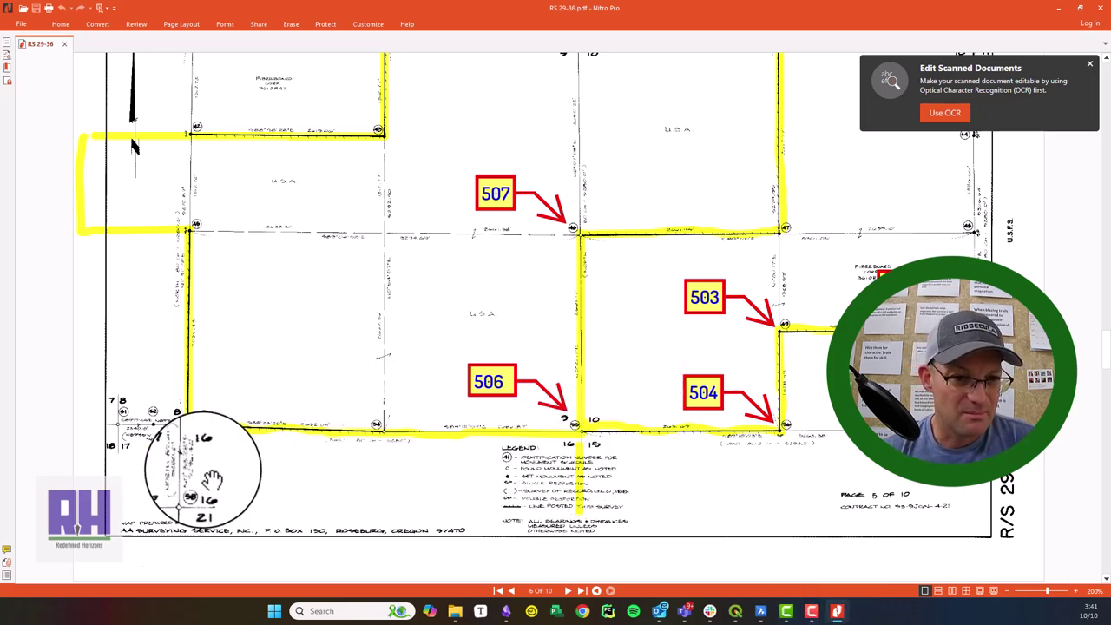
scroll(182, 473, "up", 4, "ctrl")
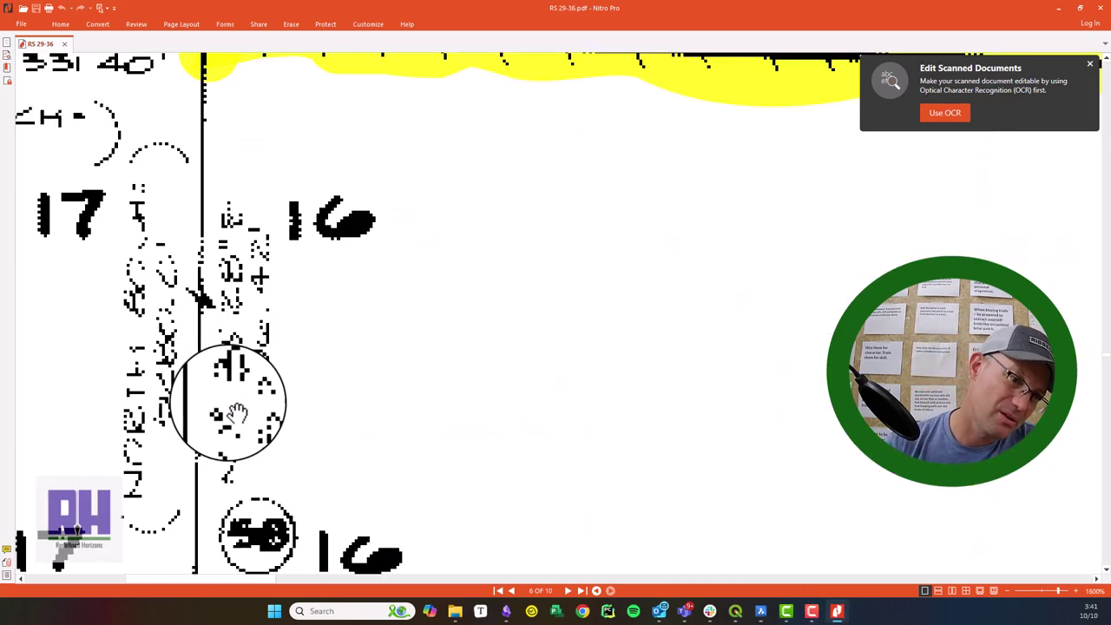
scroll(230, 401, "down", 1, "ctrl")
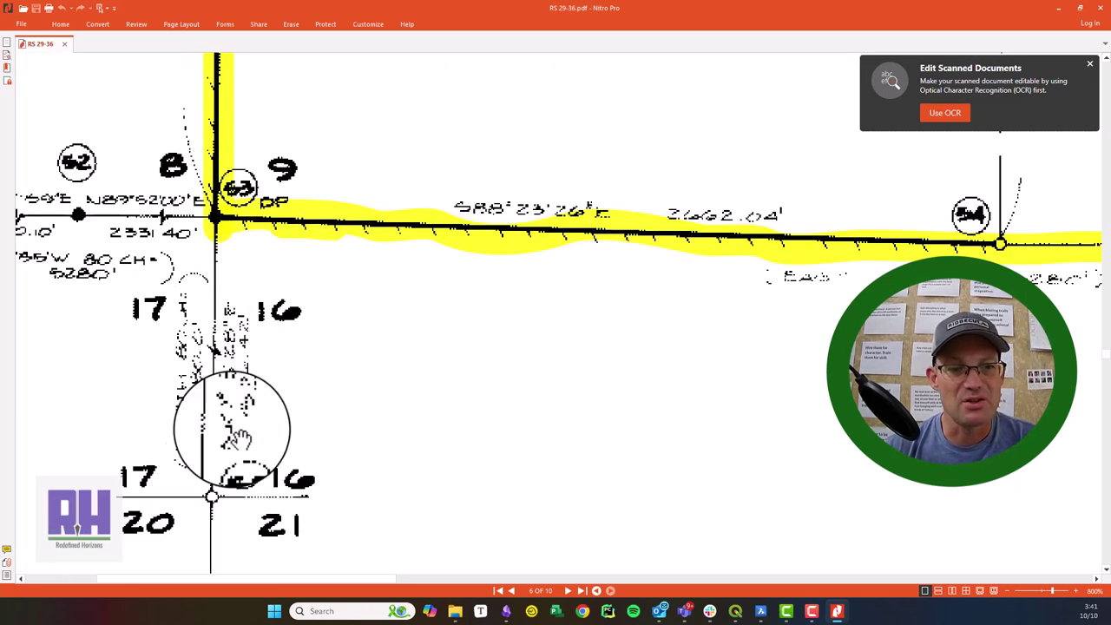
scroll(368, 385, "down", 4, "ctrl")
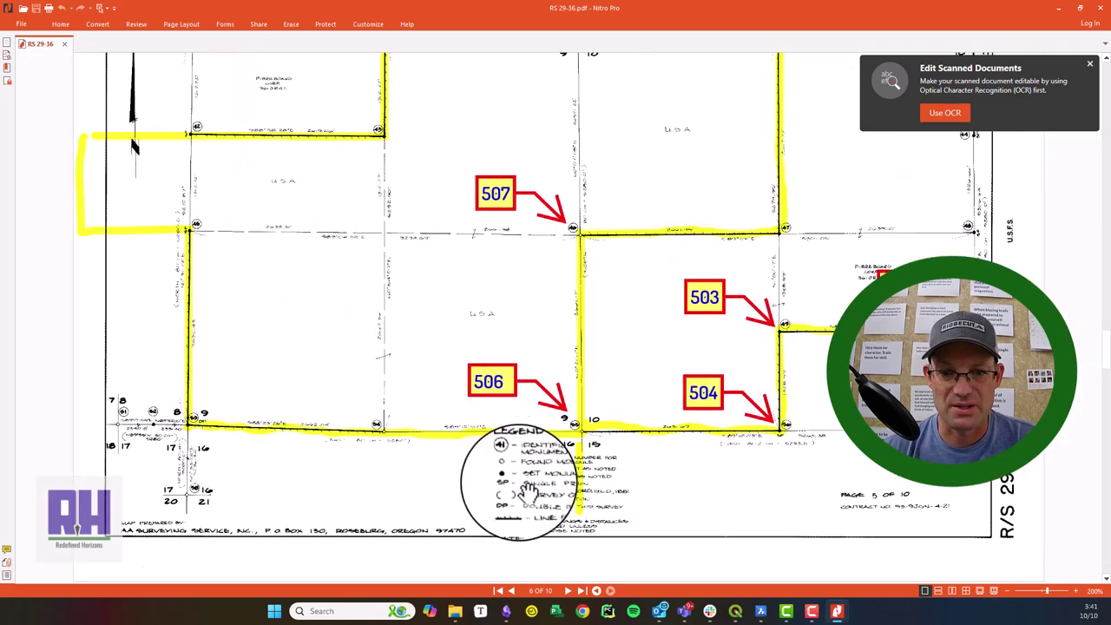
left_click(1064, 8)
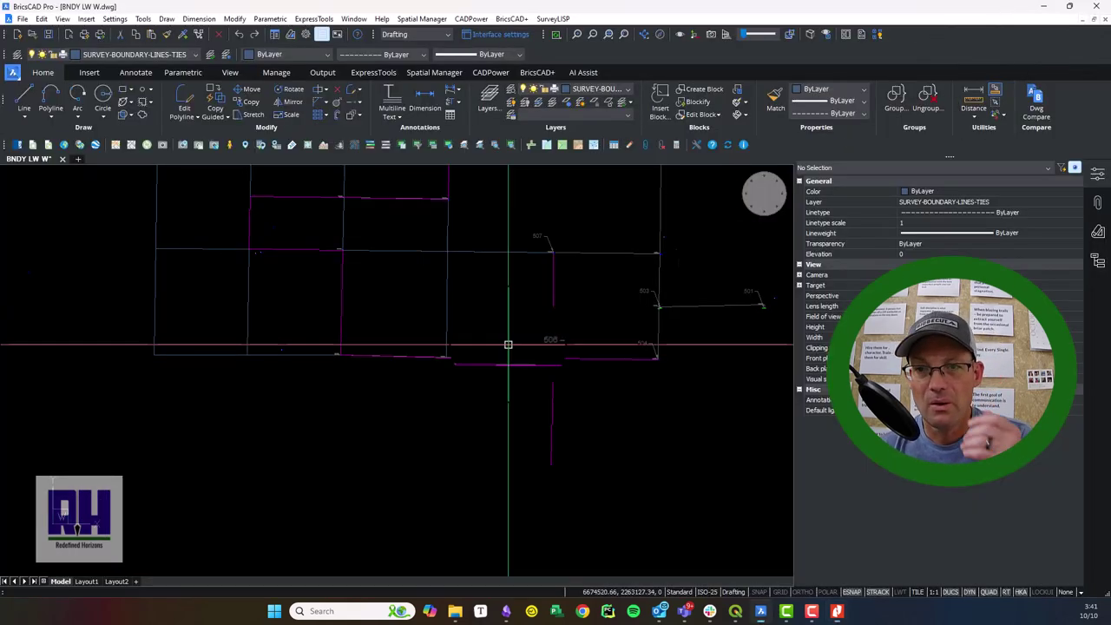
mouse_move(598, 369)
middle_mouse_down()
mouse_move(613, 417)
mouse_move(543, 374)
mouse_move(539, 467)
middle_mouse_up()
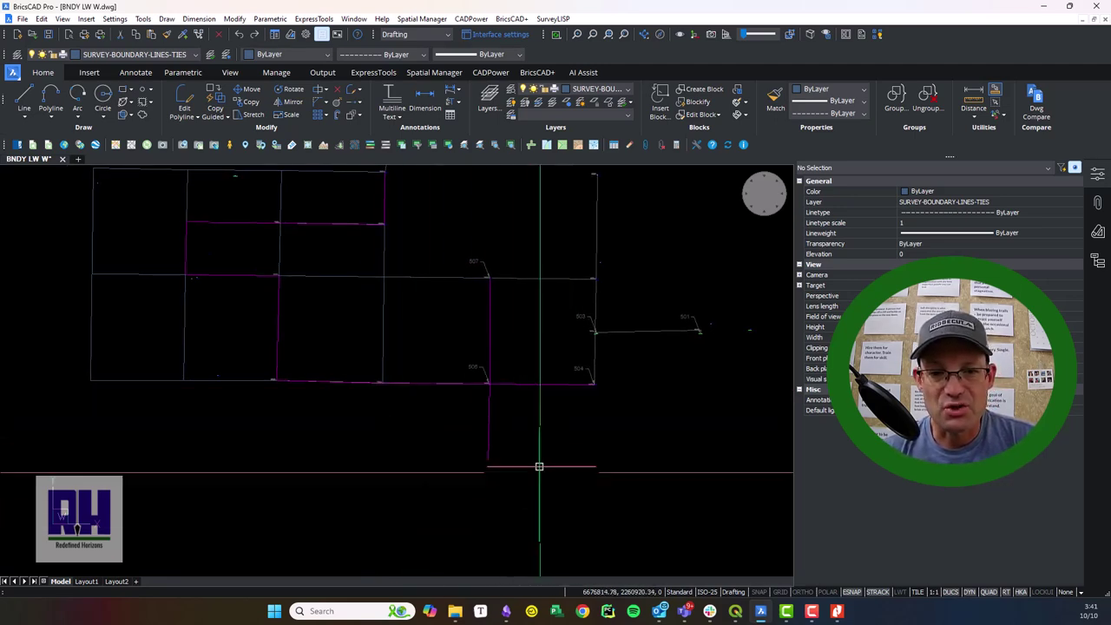
key("a")
key("Return")
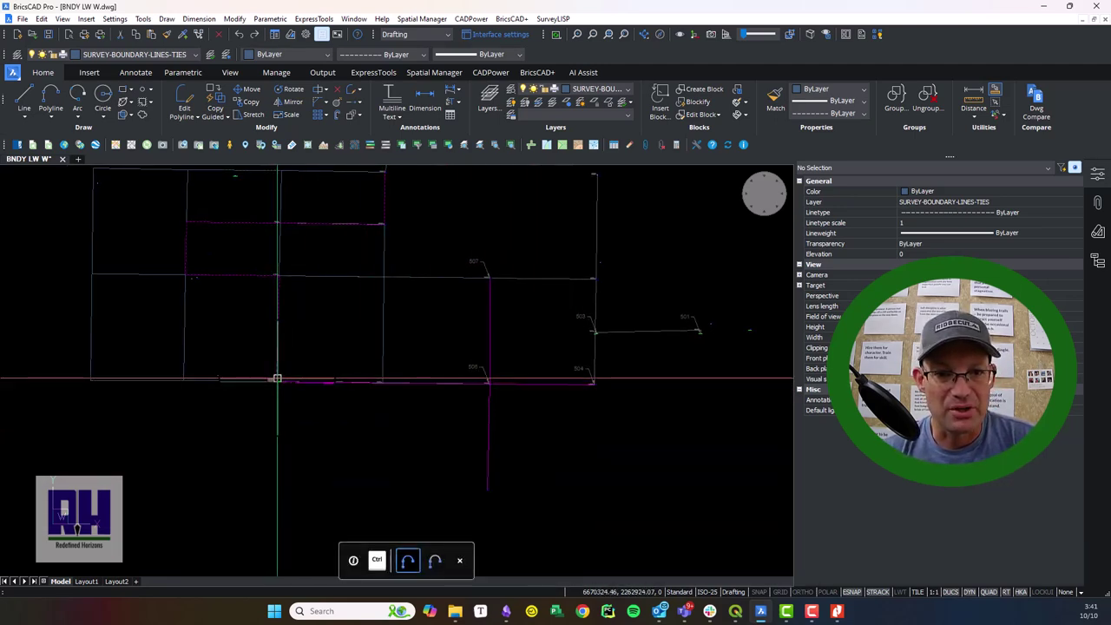
middle_click_drag(287, 453, 321, 291)
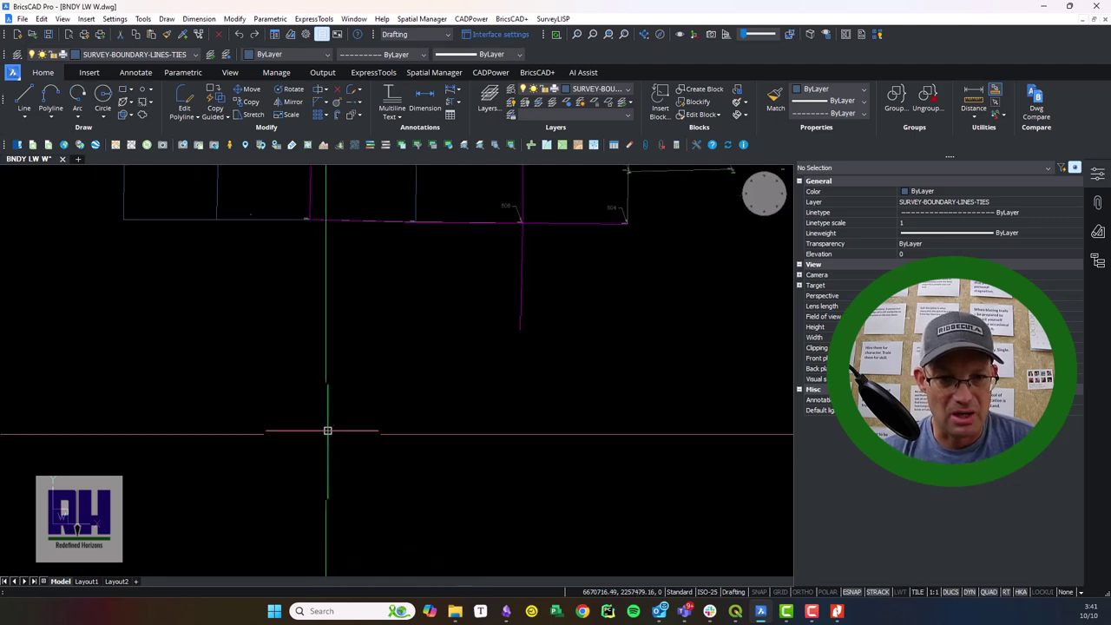
scroll(362, 332, "down", 1)
mouse_move(400, 318)
middle_mouse_down()
mouse_move(362, 333)
mouse_move(339, 549)
middle_mouse_up()
mouse_move(556, 414)
middle_mouse_down()
mouse_move(555, 437)
mouse_move(488, 339)
mouse_move(451, 414)
mouse_move(425, 386)
middle_mouse_up()
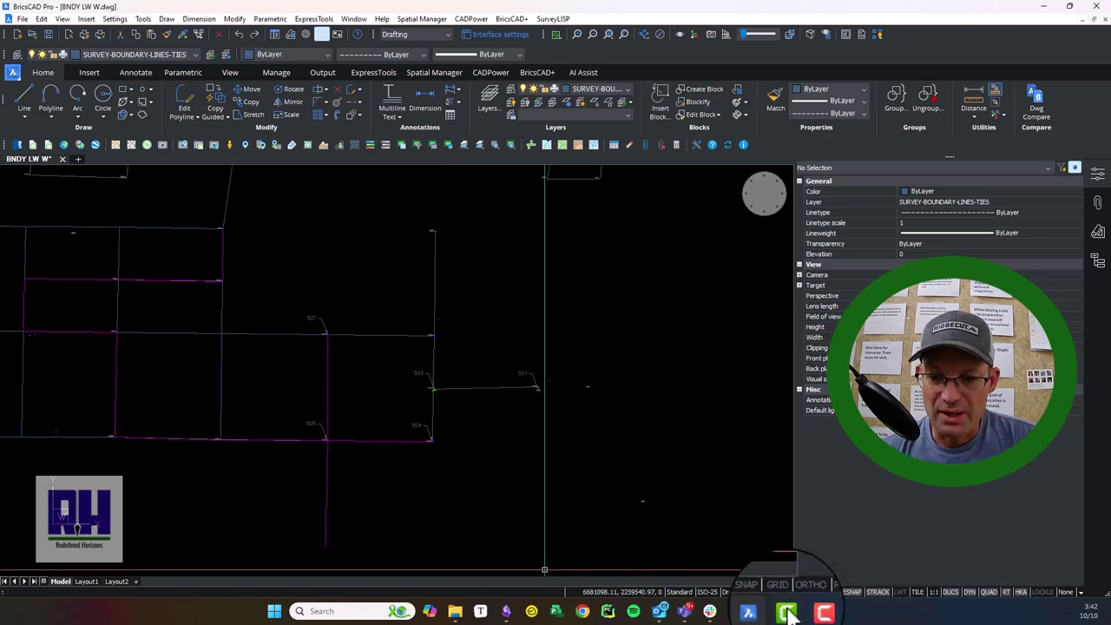
Step: Pan the QGIS map to monuments 507–510 and zoom in and out on nodes 508/509
left_click(735, 611)
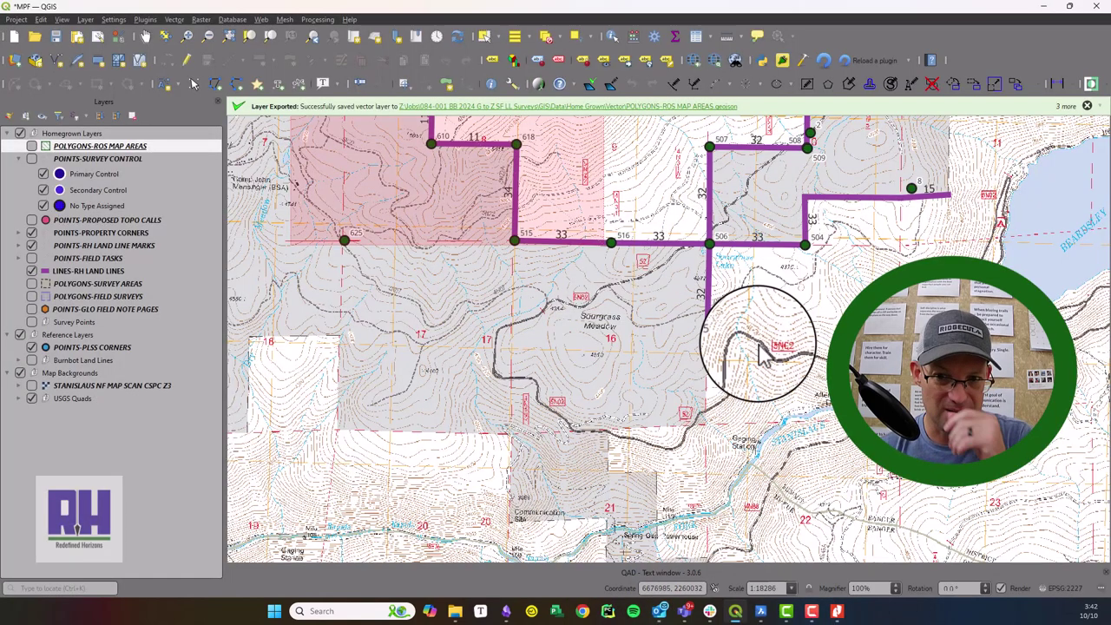
middle_click_drag(807, 323, 618, 473)
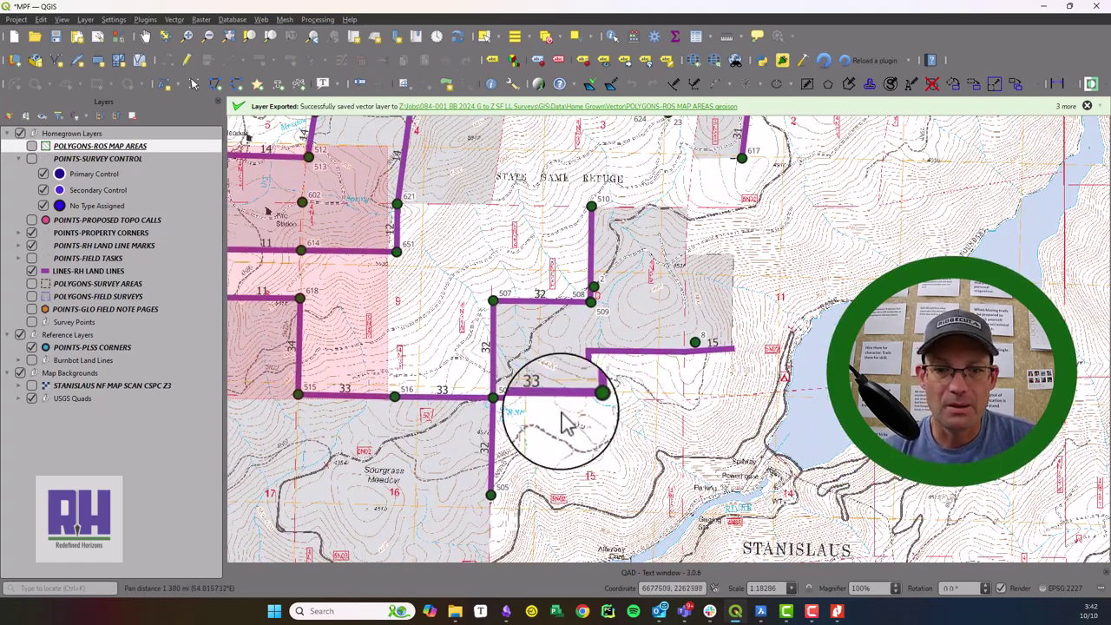
scroll(596, 293, "up", 4)
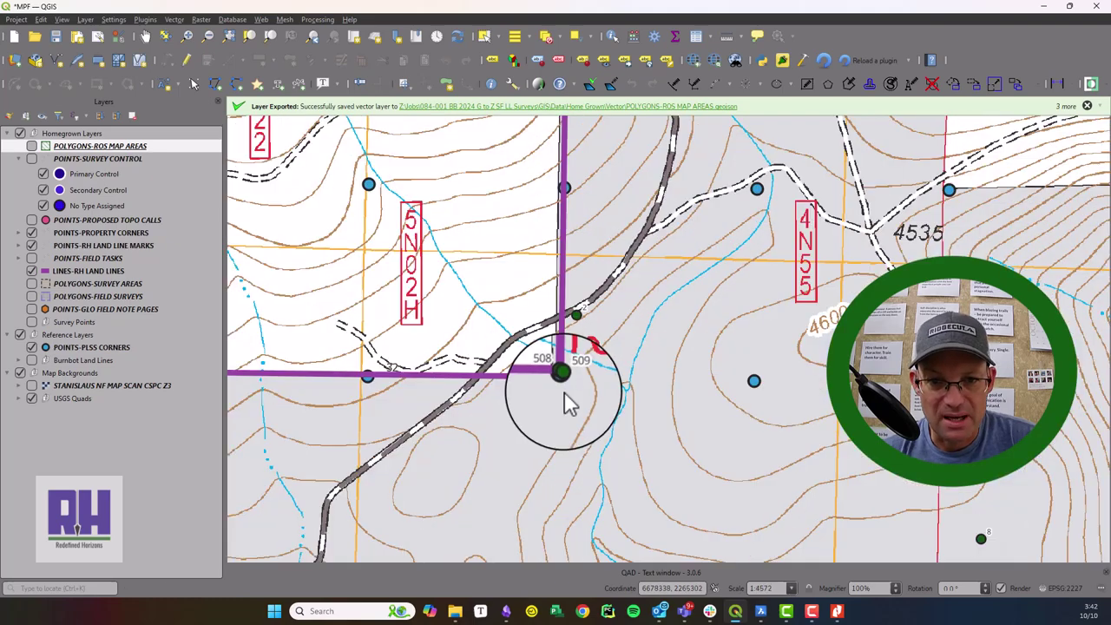
scroll(568, 382, "down", 4)
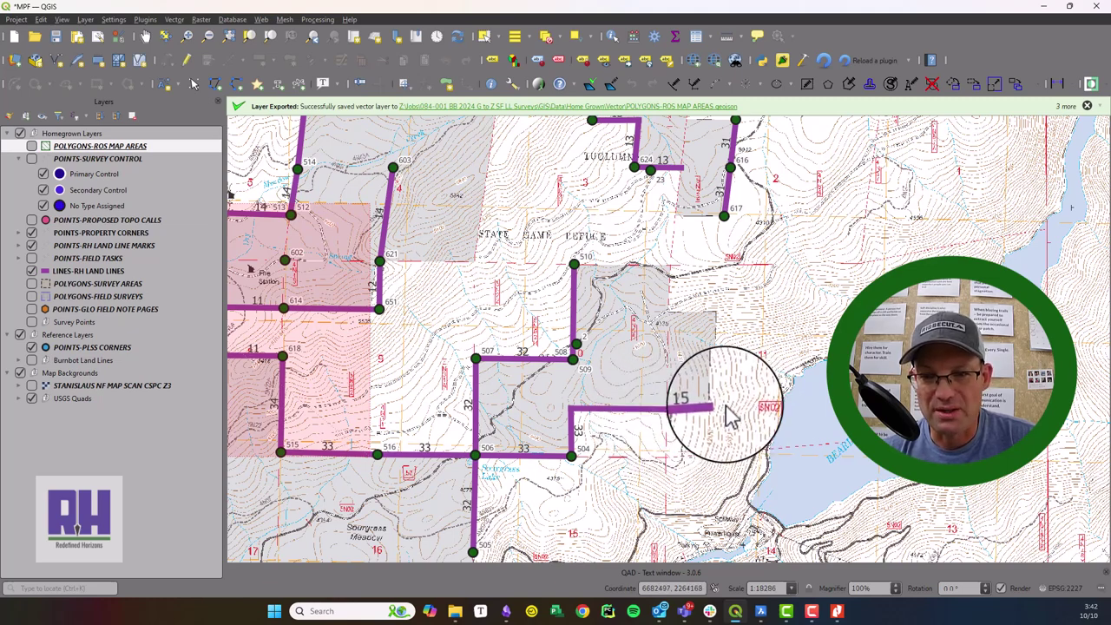
Step: Scroll the record of survey back up to the page 2 map, then minimize Nitro Pro
left_click(837, 611)
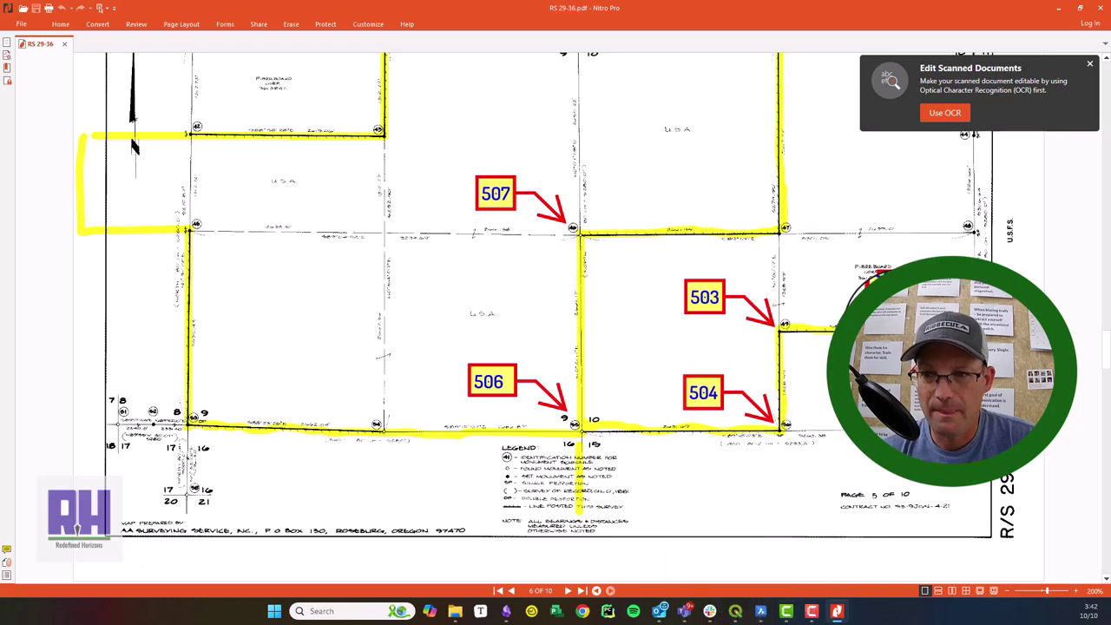
scroll(556, 312, "down", 10)
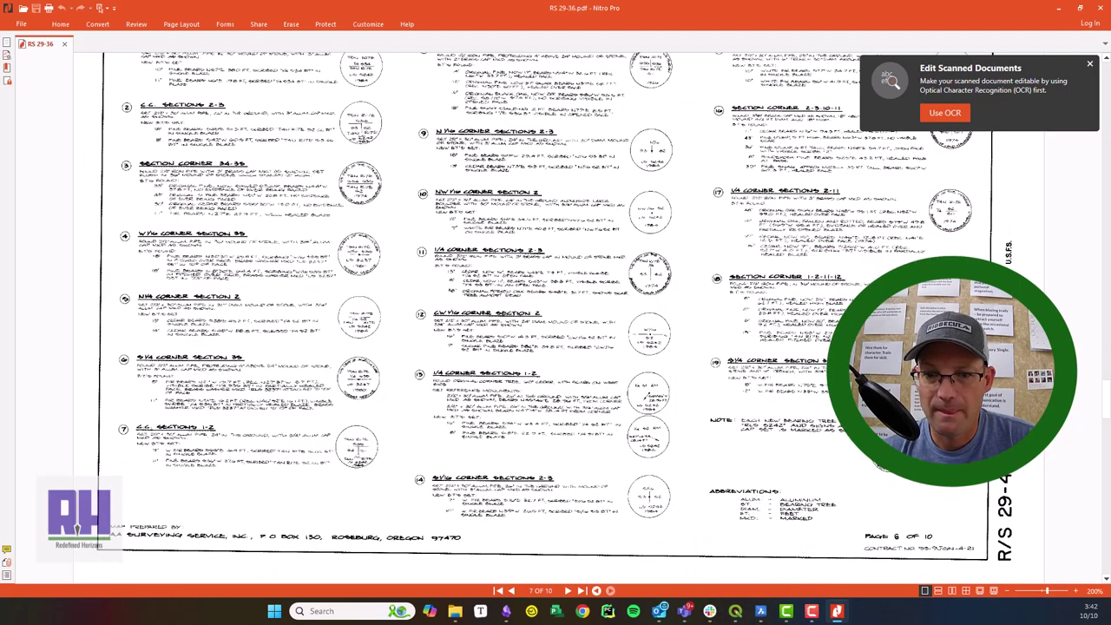
scroll(795, 396, "up", 10)
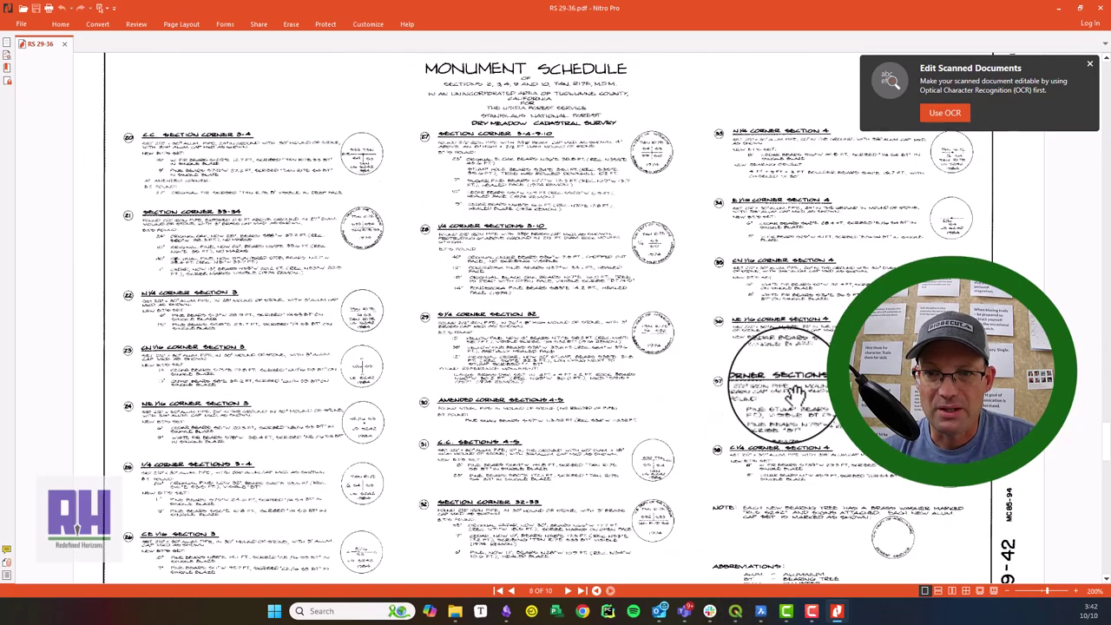
scroll(795, 396, "up", 5)
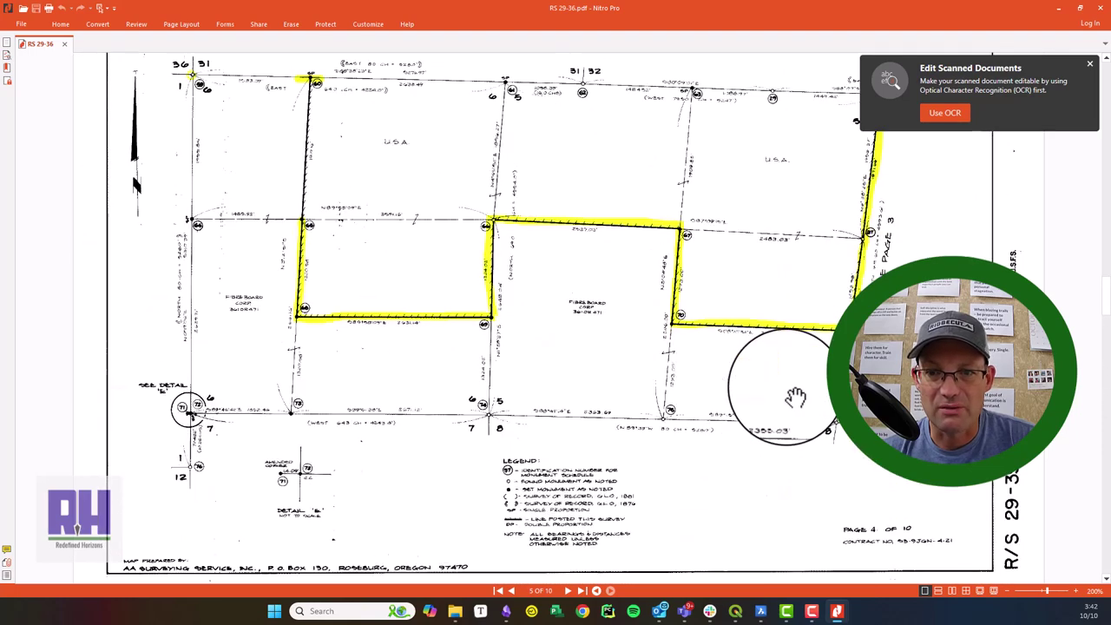
scroll(795, 397, "up", 8)
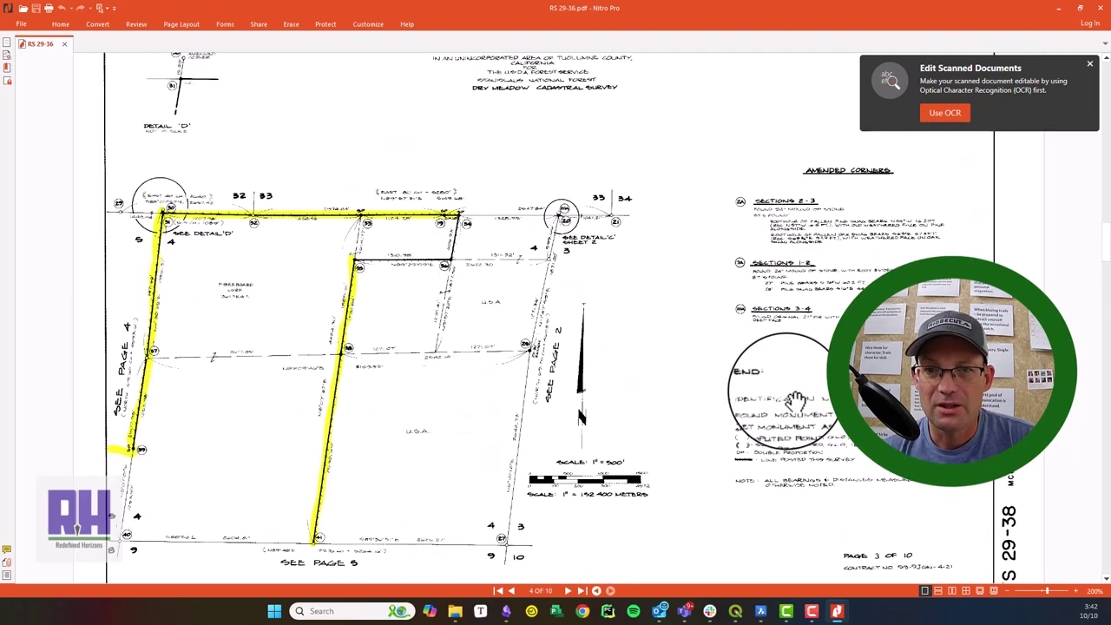
scroll(795, 397, "up", 12)
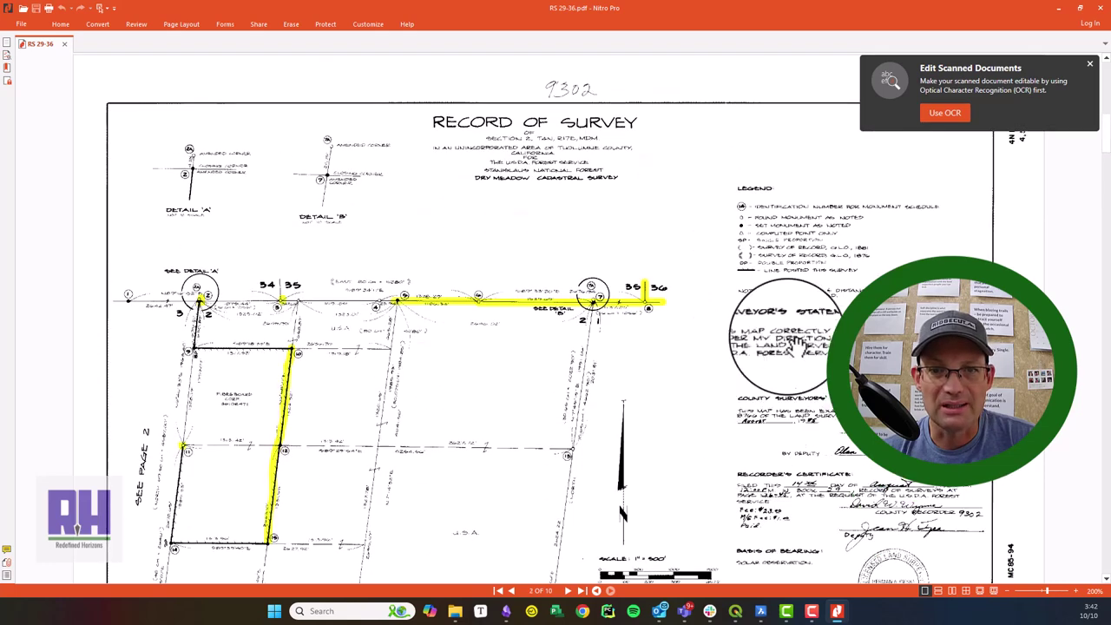
left_click(1058, 8)
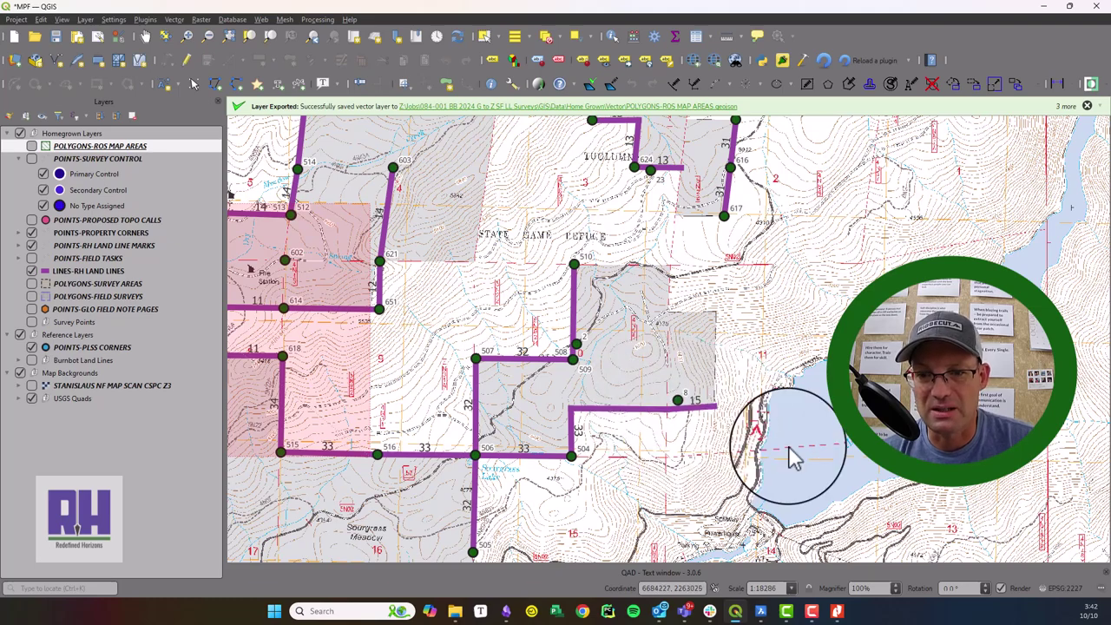
Step: Pan the QGIS map east toward the lake, then back to the land lines west of it
middle_click_drag(830, 423, 720, 434)
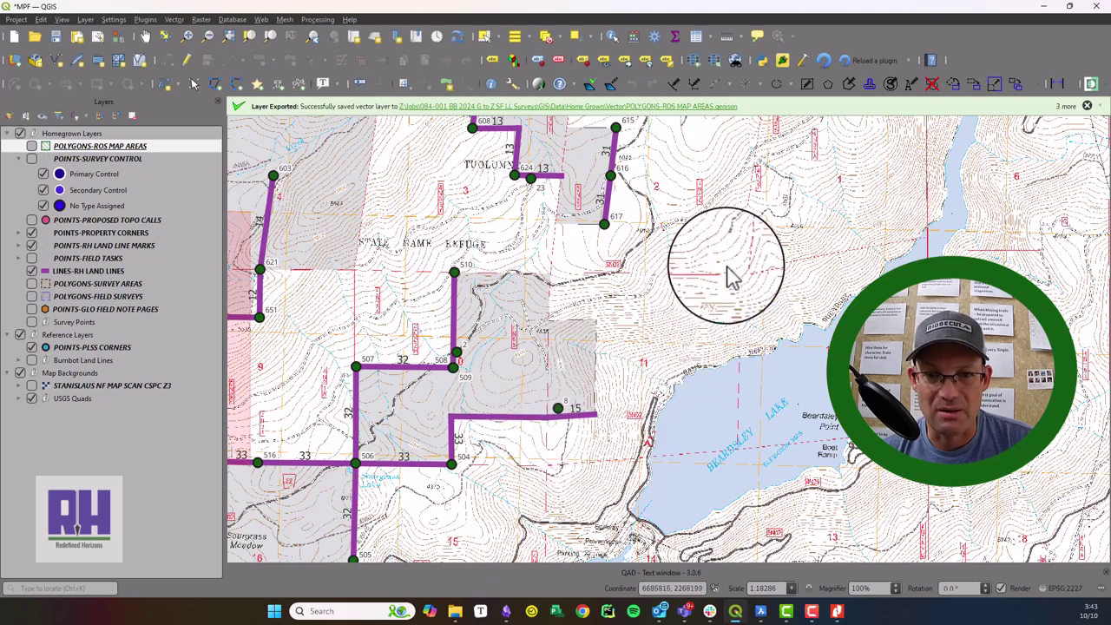
middle_click_drag(401, 346, 509, 315)
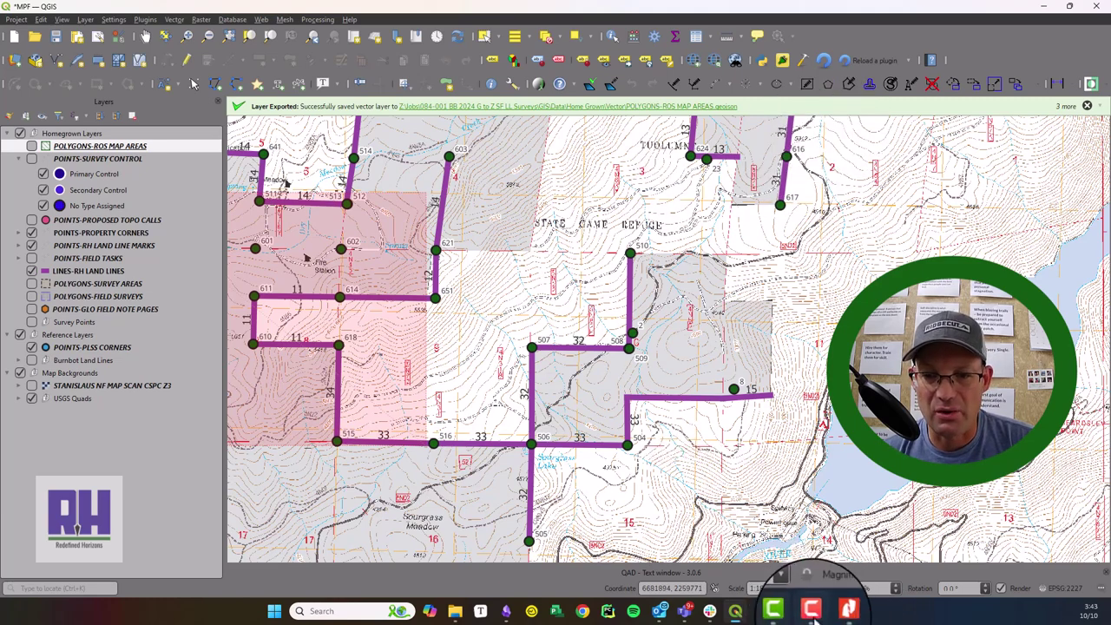
Step: Switch to BricsCAD and pan BNDY LW W.dwg around the magenta lines near corners 503–507
left_click(758, 610)
middle_click_drag(565, 395, 740, 418)
mouse_move(639, 411)
middle_mouse_down()
mouse_move(610, 390)
mouse_move(591, 429)
middle_mouse_up()
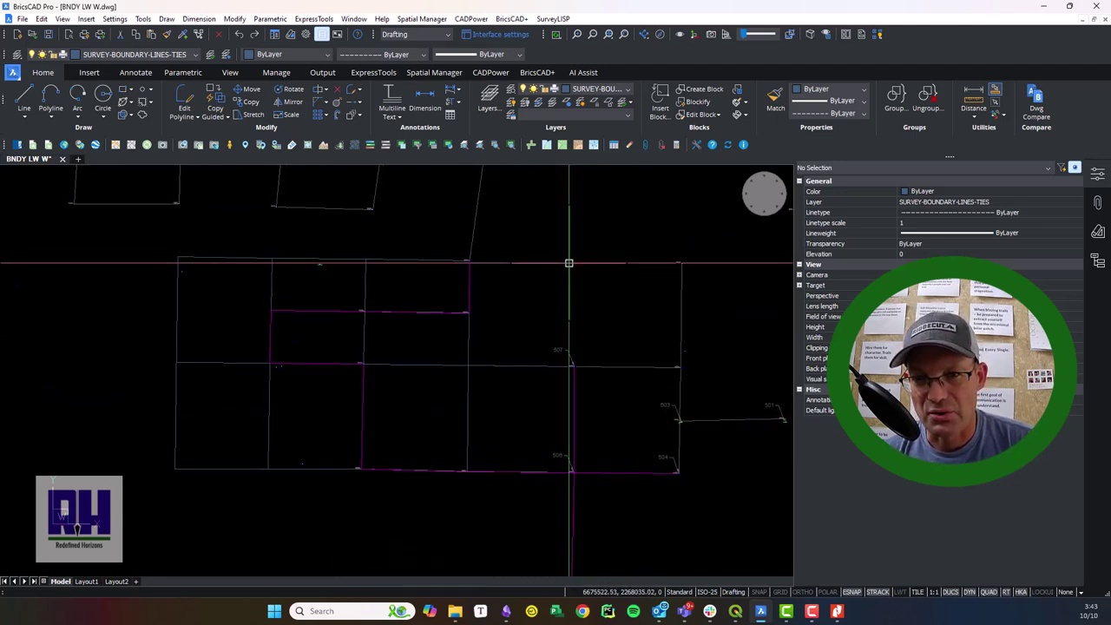
middle_click_drag(464, 406, 508, 277)
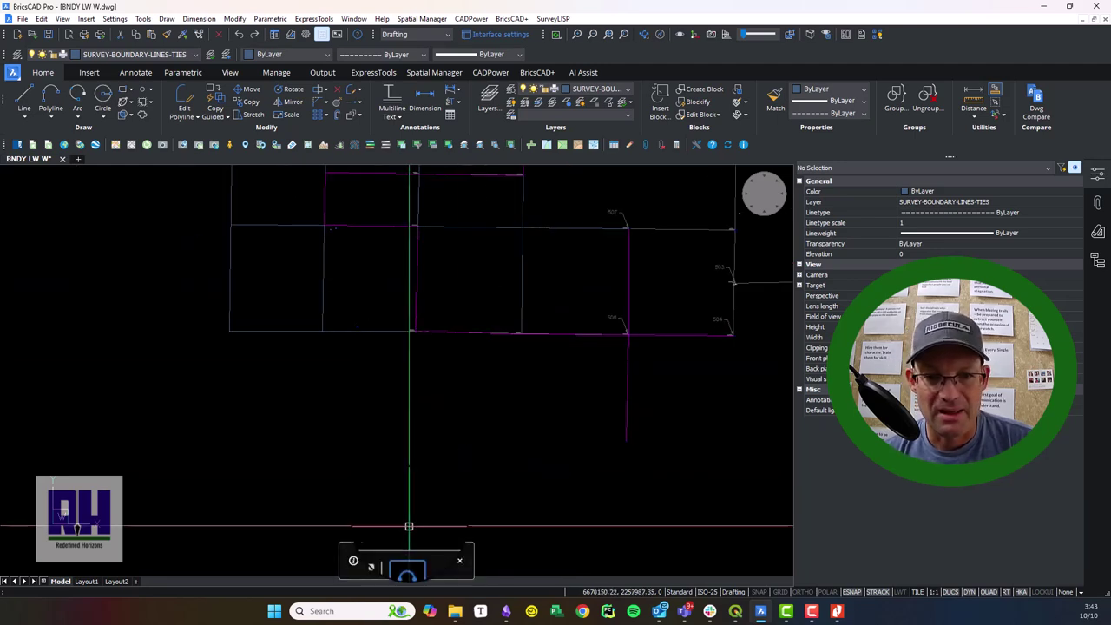
mouse_move(450, 433)
middle_mouse_down()
mouse_move(390, 524)
mouse_move(391, 452)
mouse_move(506, 466)
mouse_move(444, 425)
middle_mouse_up()
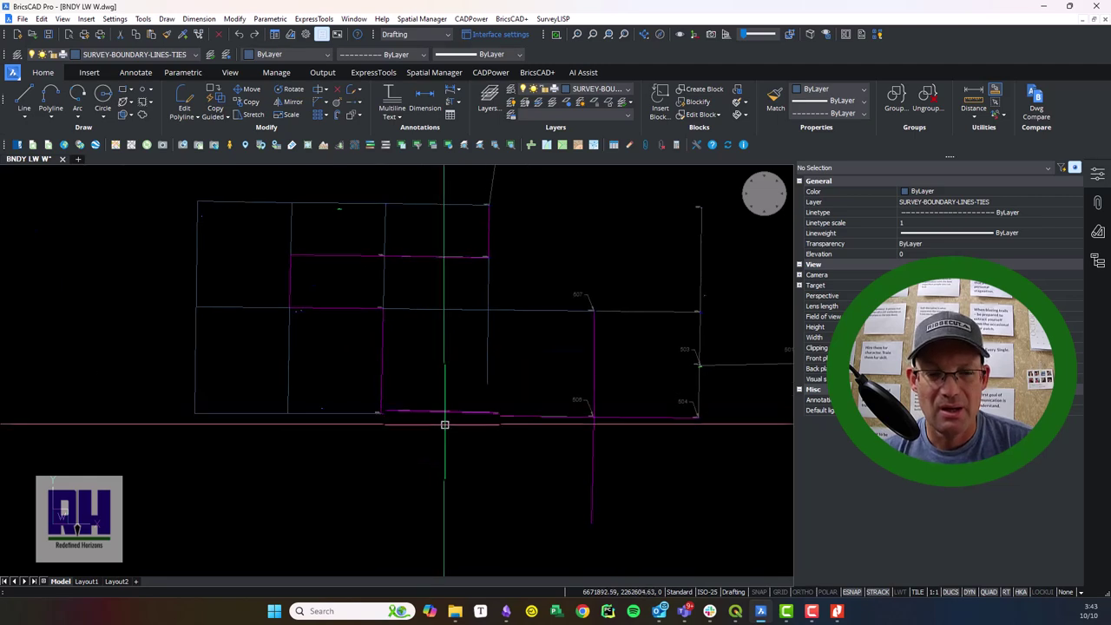
Step: Back in the QGIS map, follow the boundary-sign line south from monument 618
left_click(787, 610)
scroll(645, 318, "up", 4)
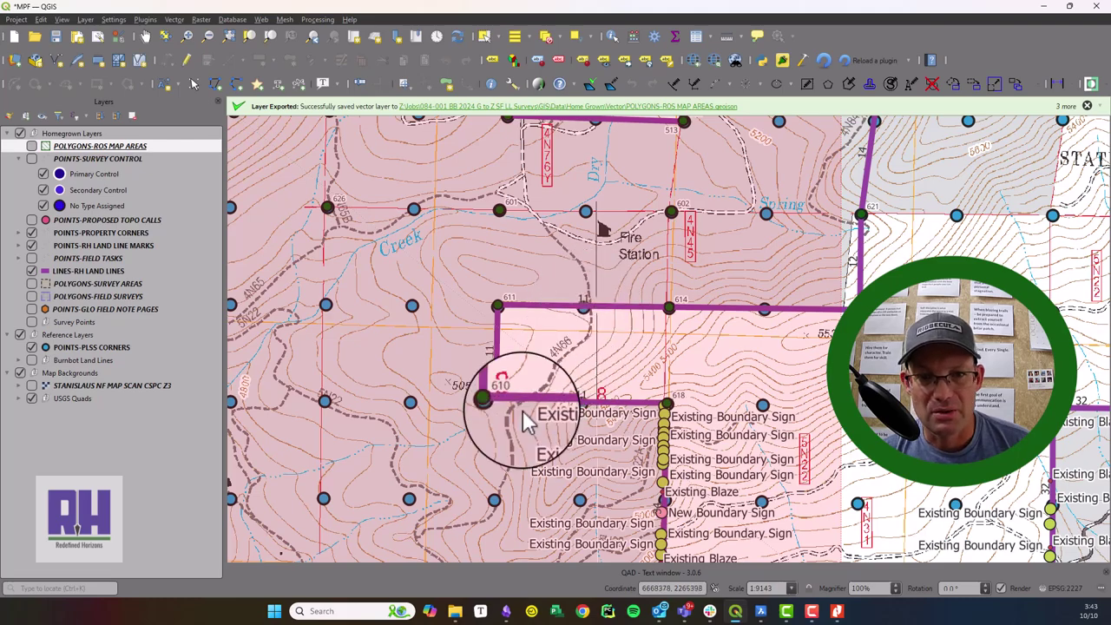
middle_click_drag(571, 434, 573, 243)
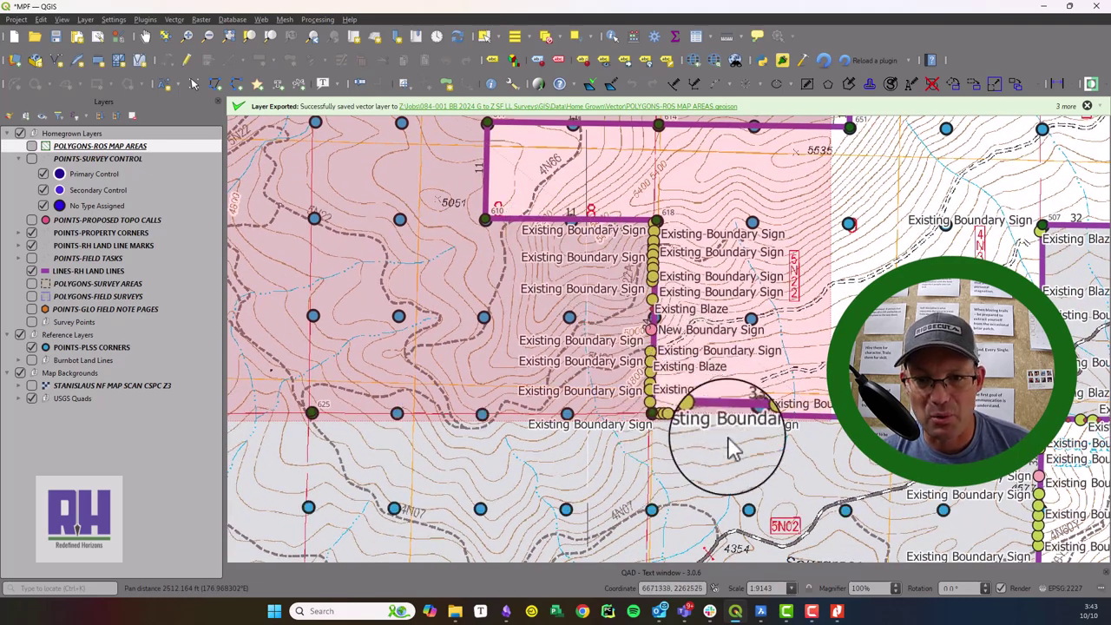
middle_click_drag(732, 449, 701, 409)
Step: Review the signs and blazes along section line 33 near corner 516 and Sourgrass Meadow
scroll(704, 382, "up", 1)
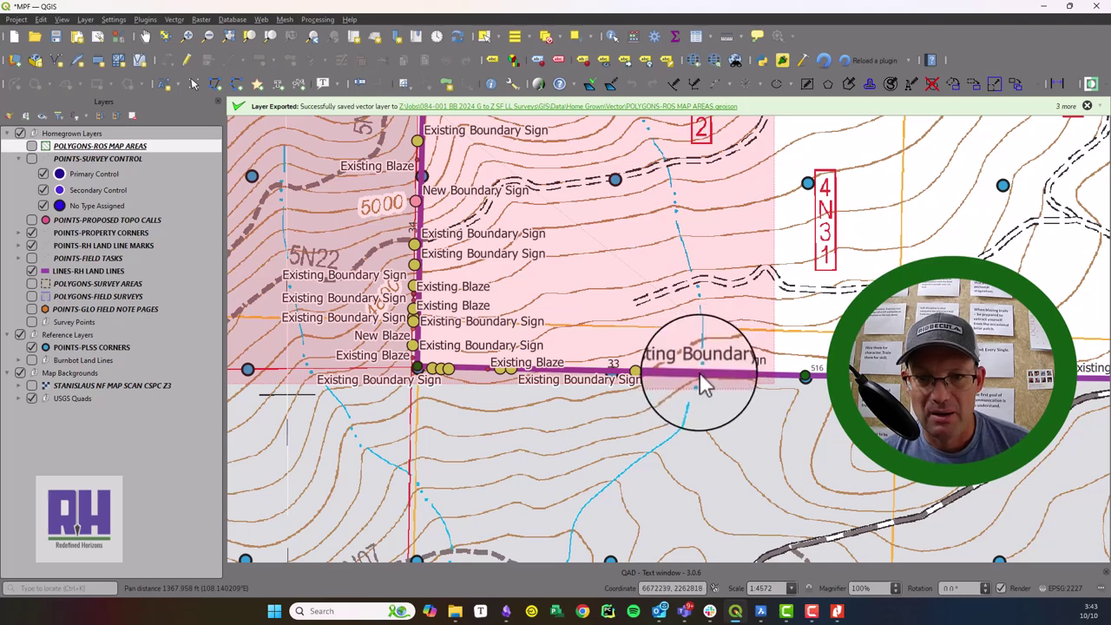
scroll(702, 368, "down", 2)
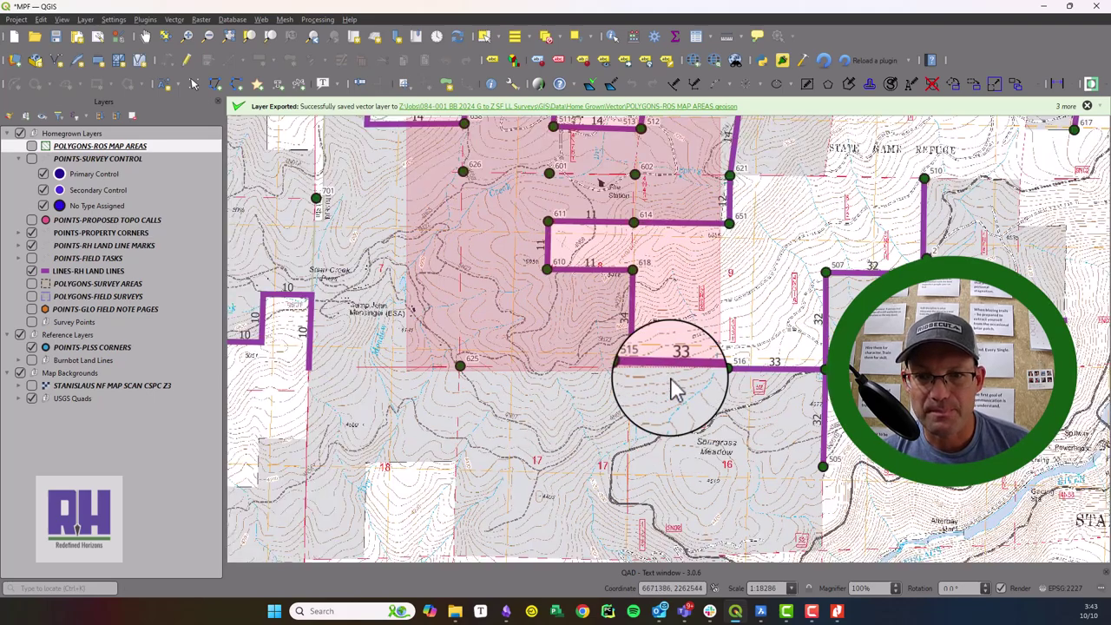
scroll(607, 378, "up", 1)
middle_click_drag(558, 372, 626, 440)
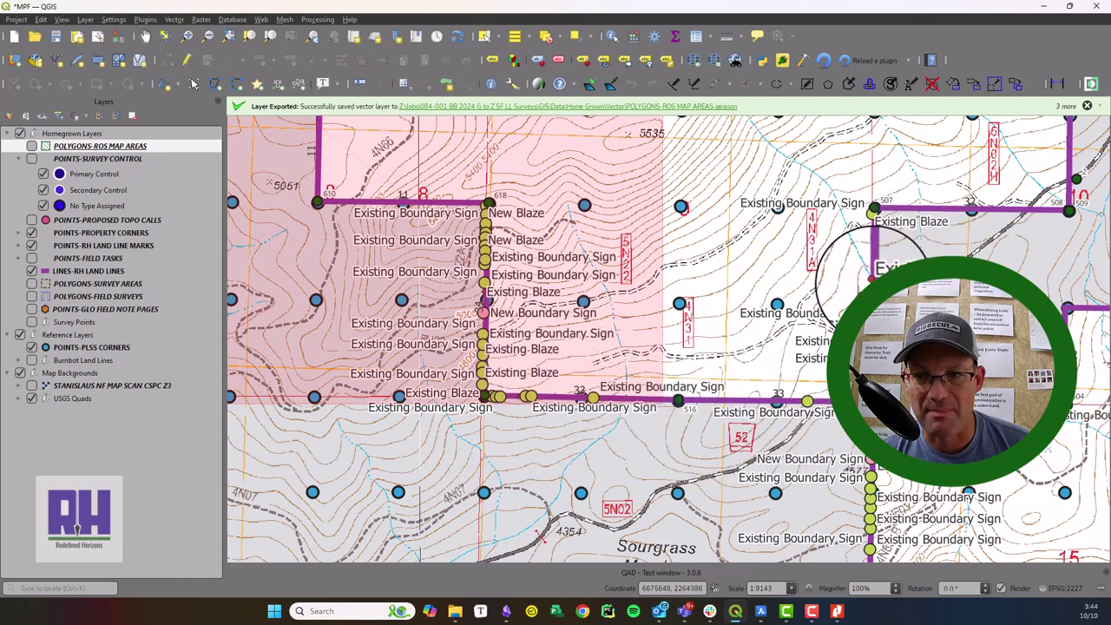
middle_click_drag(869, 396, 843, 258)
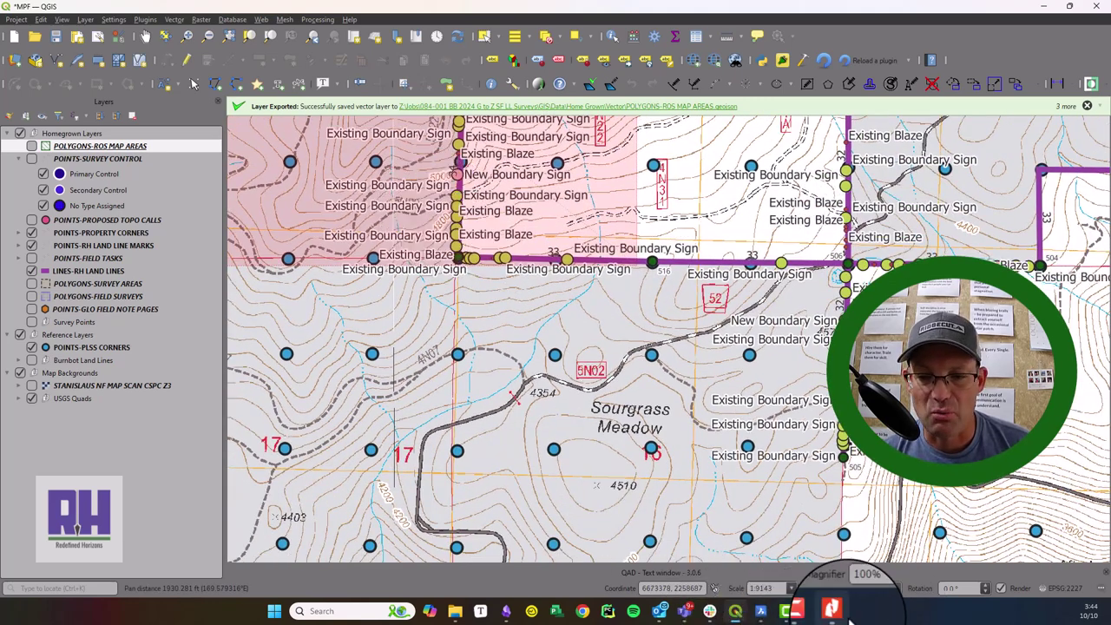
mouse_move(838, 613)
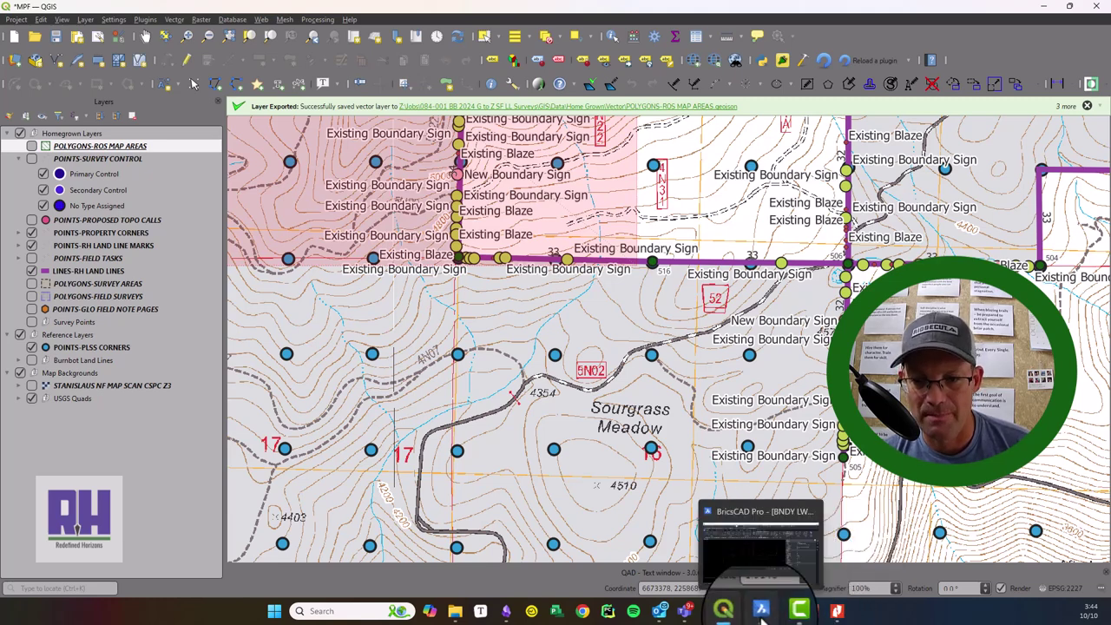
Step: Back in BNDY LW W.dwg, pan and zoom around the boundary linework near corners 503–507
left_click(761, 613)
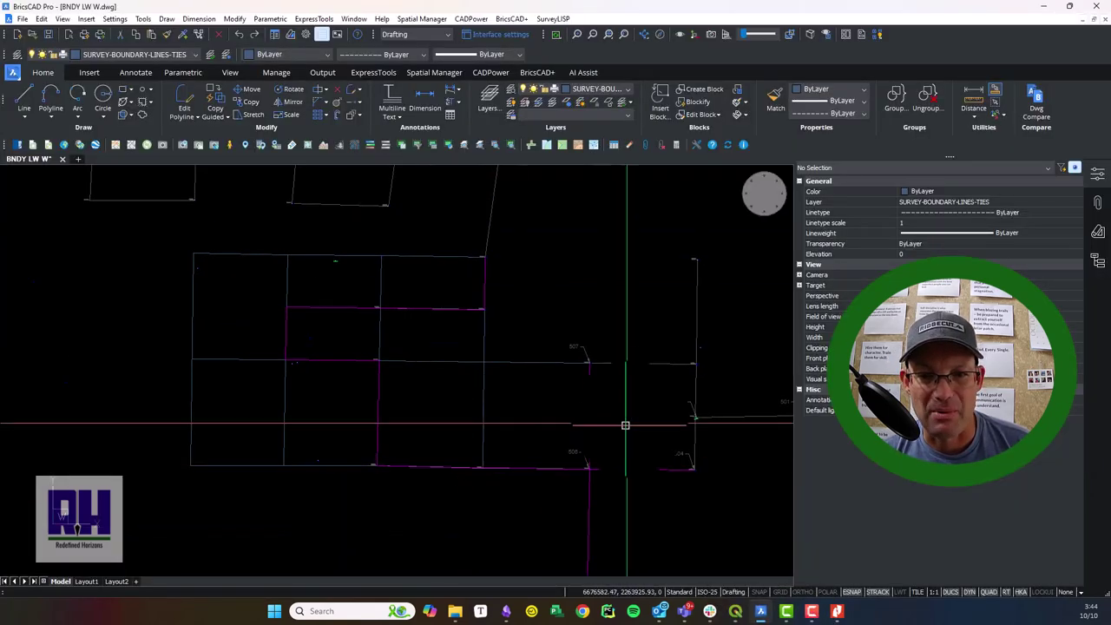
middle_click_drag(625, 426, 703, 397)
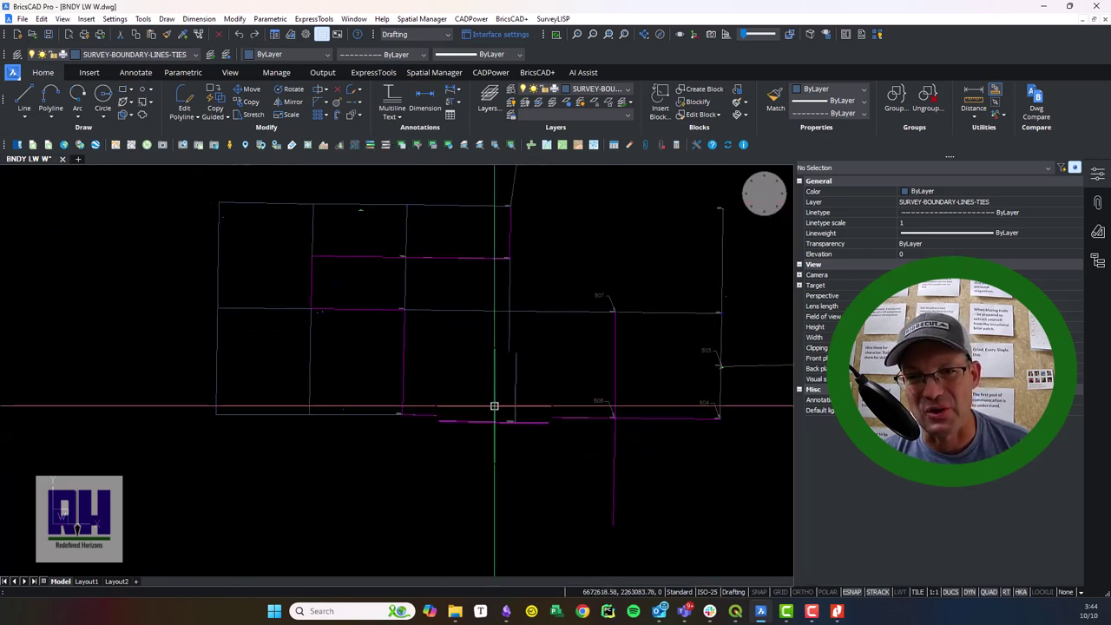
mouse_move(530, 382)
middle_mouse_down()
mouse_move(546, 379)
mouse_move(595, 410)
mouse_move(509, 390)
middle_mouse_up()
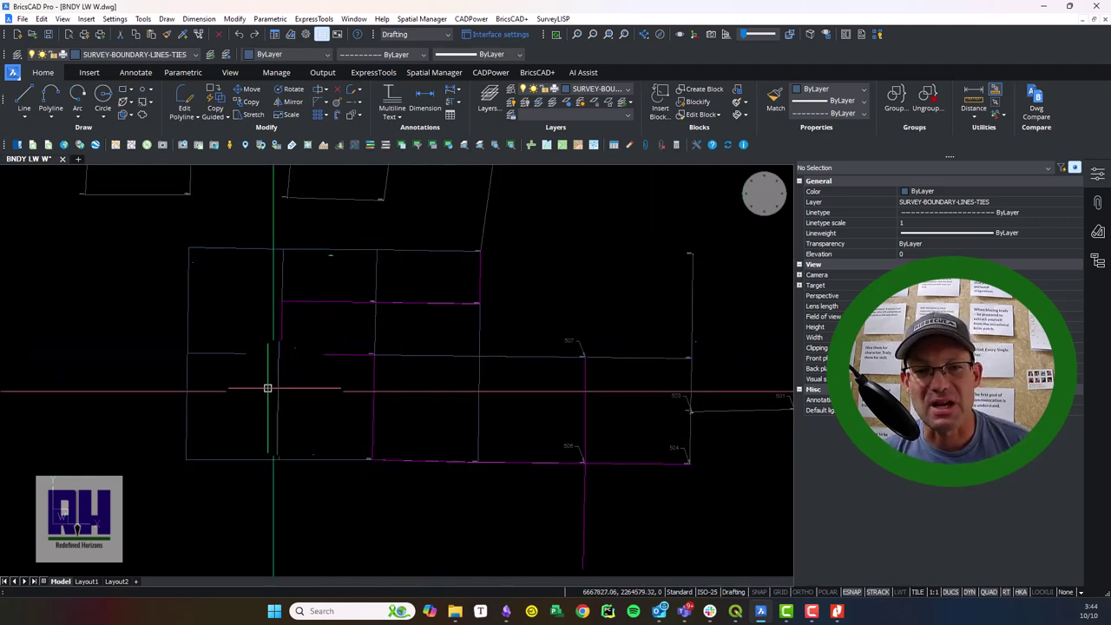
middle_click_drag(496, 306, 533, 449)
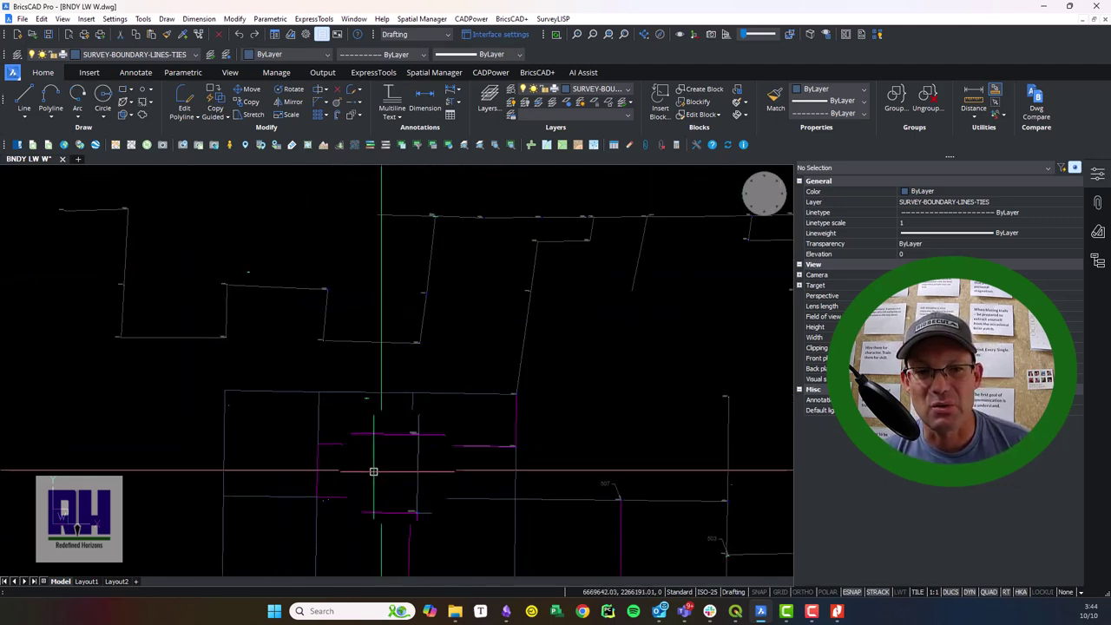
middle_click_drag(336, 512, 401, 414)
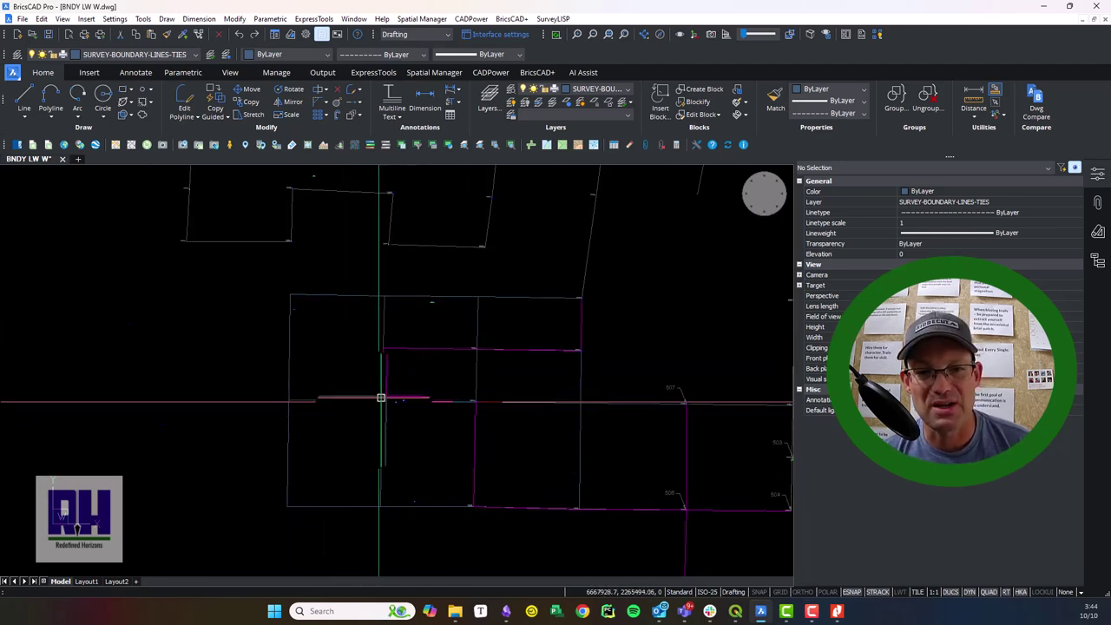
scroll(394, 368, "down", 3)
mouse_move(402, 426)
middle_mouse_down()
mouse_move(330, 426)
mouse_move(343, 382)
middle_mouse_up()
scroll(572, 230, "up", 5)
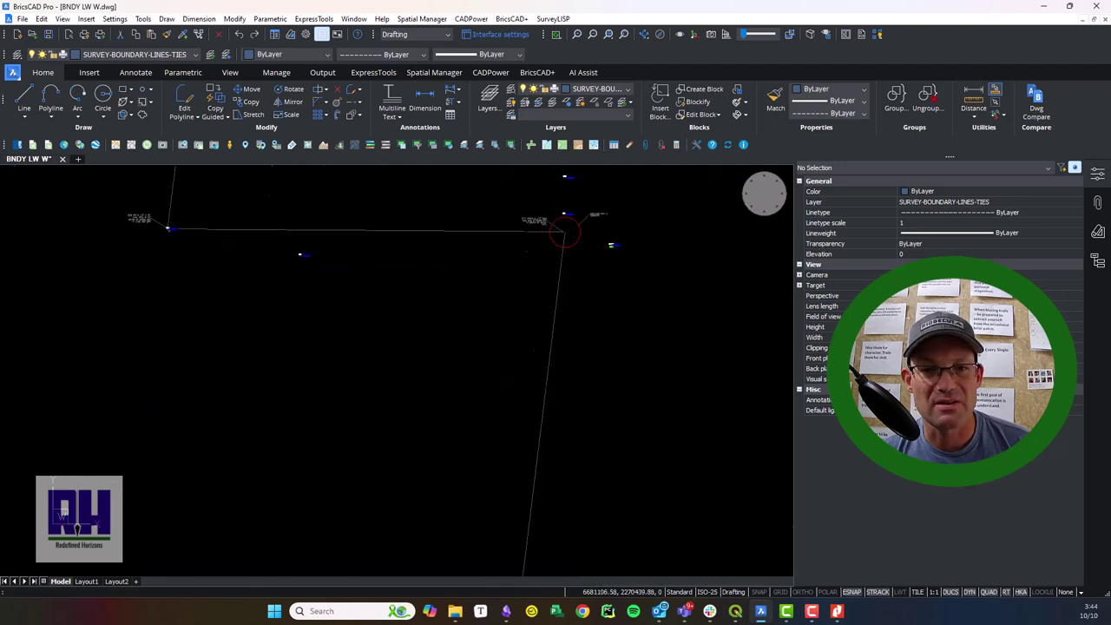
scroll(310, 329, "down", 4)
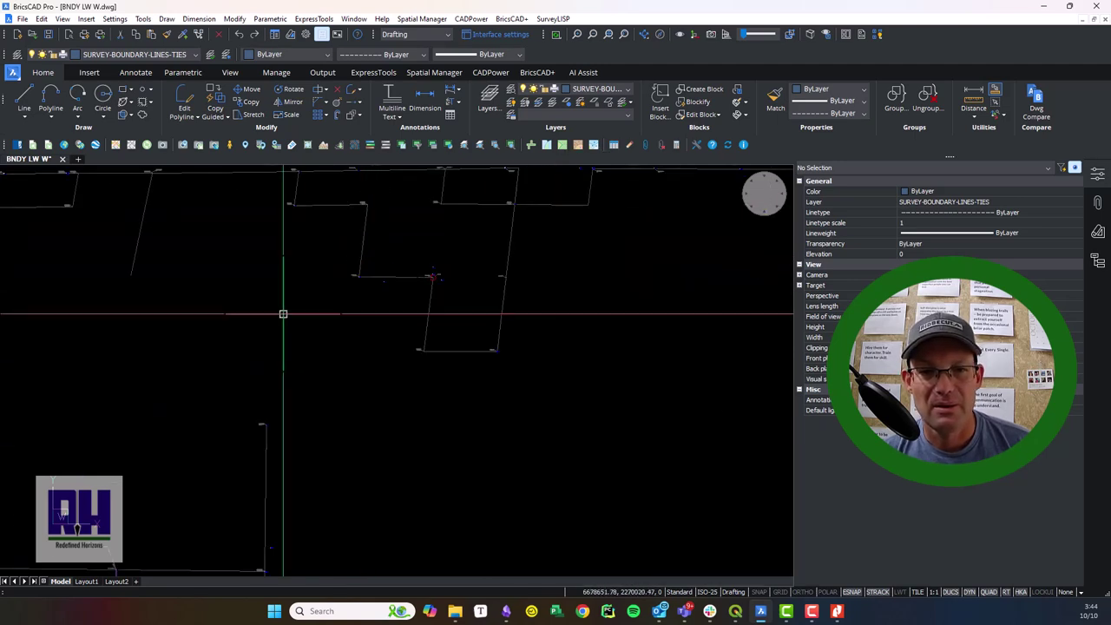
Step: Inspect the northern parcel lines against the boundary search xref lines
mouse_move(280, 310)
middle_mouse_down()
mouse_move(568, 446)
mouse_move(759, 402)
mouse_move(756, 365)
middle_mouse_up()
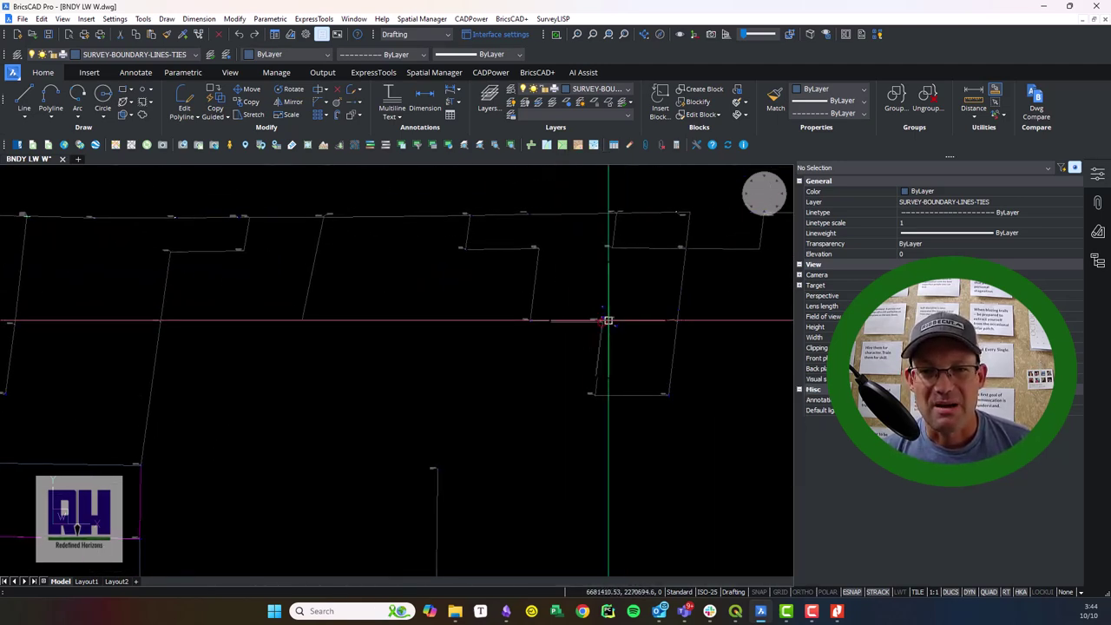
mouse_move(608, 320)
middle_mouse_down()
mouse_move(454, 367)
mouse_move(113, 421)
middle_mouse_up()
scroll(454, 398, "up", 3)
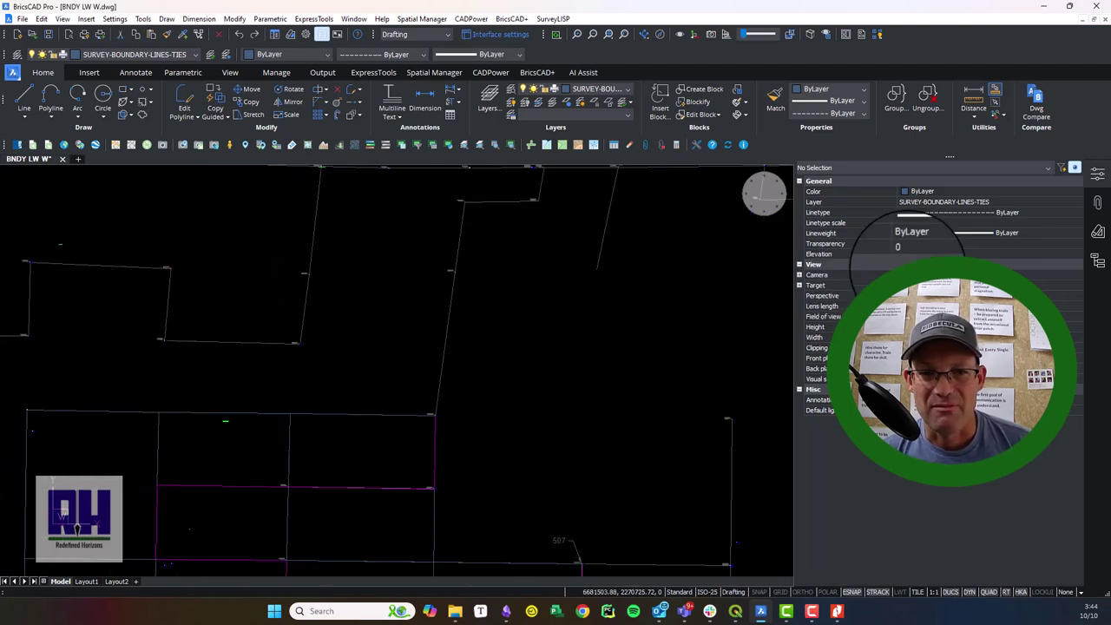
scroll(564, 305, "down", 3)
mouse_move(580, 310)
middle_mouse_down()
mouse_move(382, 253)
mouse_move(426, 420)
middle_mouse_up()
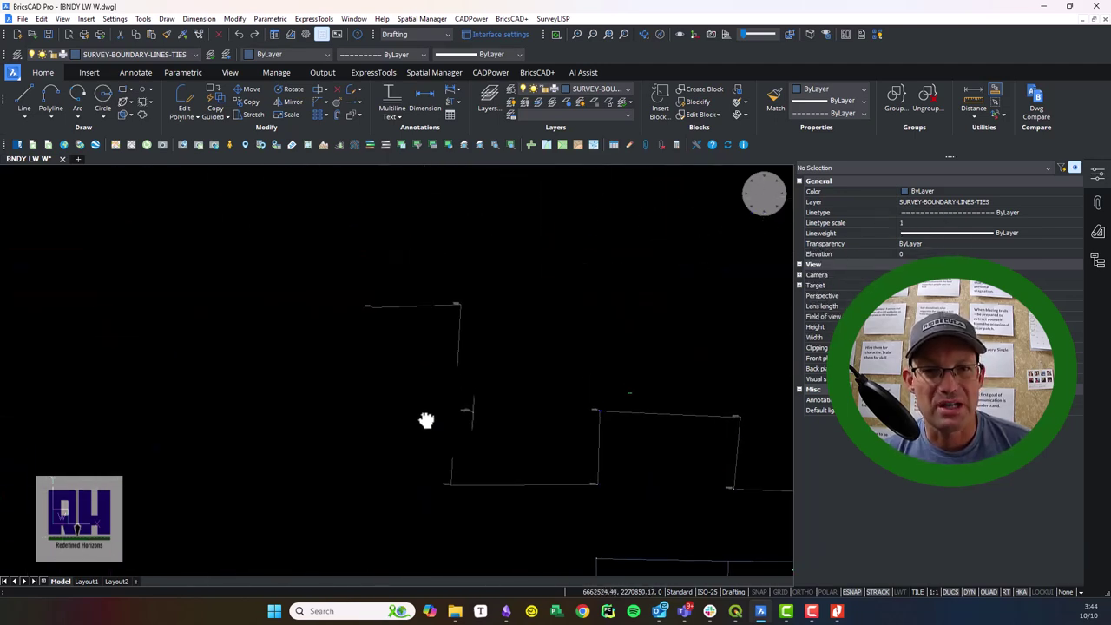
middle_click_drag(579, 464, 322, 372)
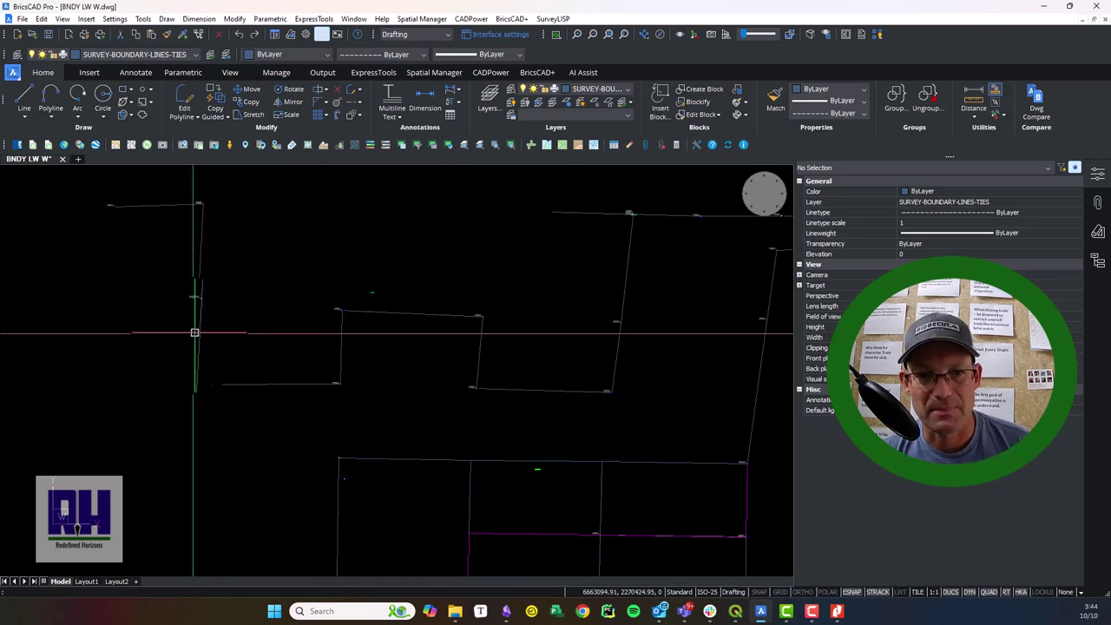
Step: Zoom out and bring the parcel rectangles and magenta tie lines back into view
mouse_move(195, 320)
scroll(199, 321, "down", 3)
mouse_move(198, 320)
middle_mouse_down()
mouse_move(543, 396)
mouse_move(367, 298)
middle_mouse_up()
scroll(368, 298, "down", 2)
mouse_move(529, 353)
middle_mouse_down()
mouse_move(508, 437)
mouse_move(277, 434)
mouse_move(289, 494)
mouse_move(510, 371)
middle_mouse_up()
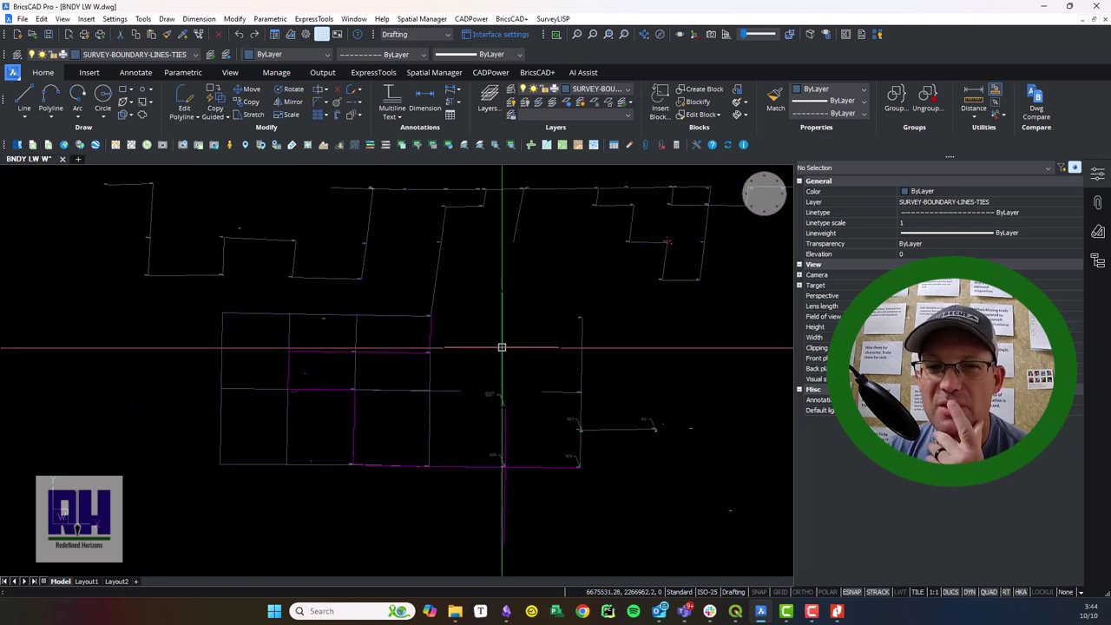
middle_click_drag(397, 377, 486, 355)
scroll(536, 434, "down", 2)
scroll(385, 357, "up", 4)
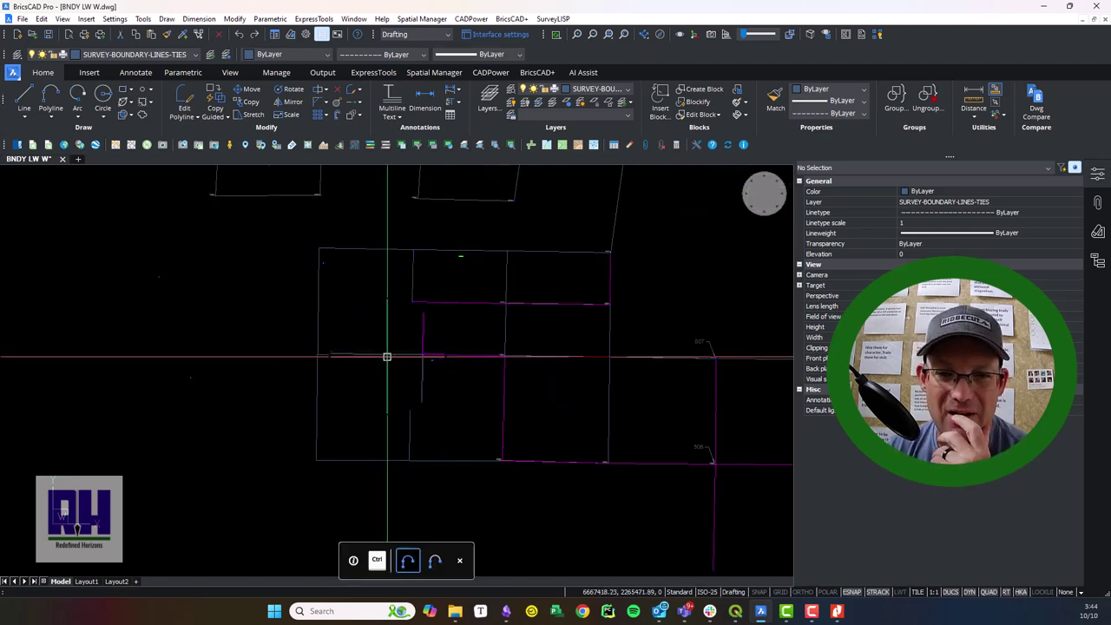
middle_click_drag(598, 439, 394, 394)
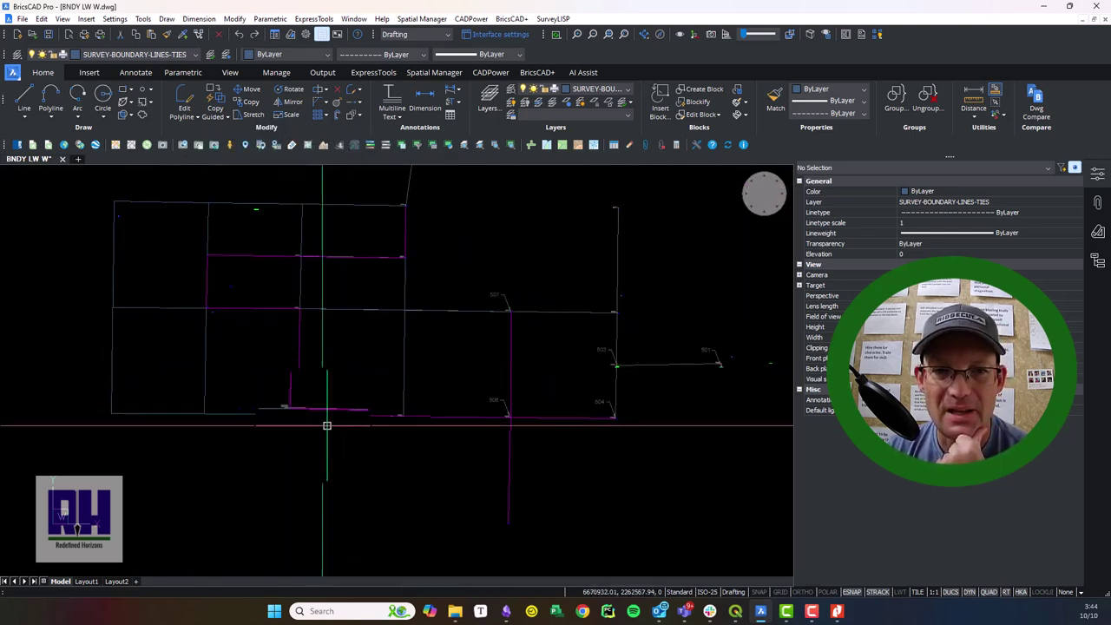
middle_click_drag(292, 364, 367, 382)
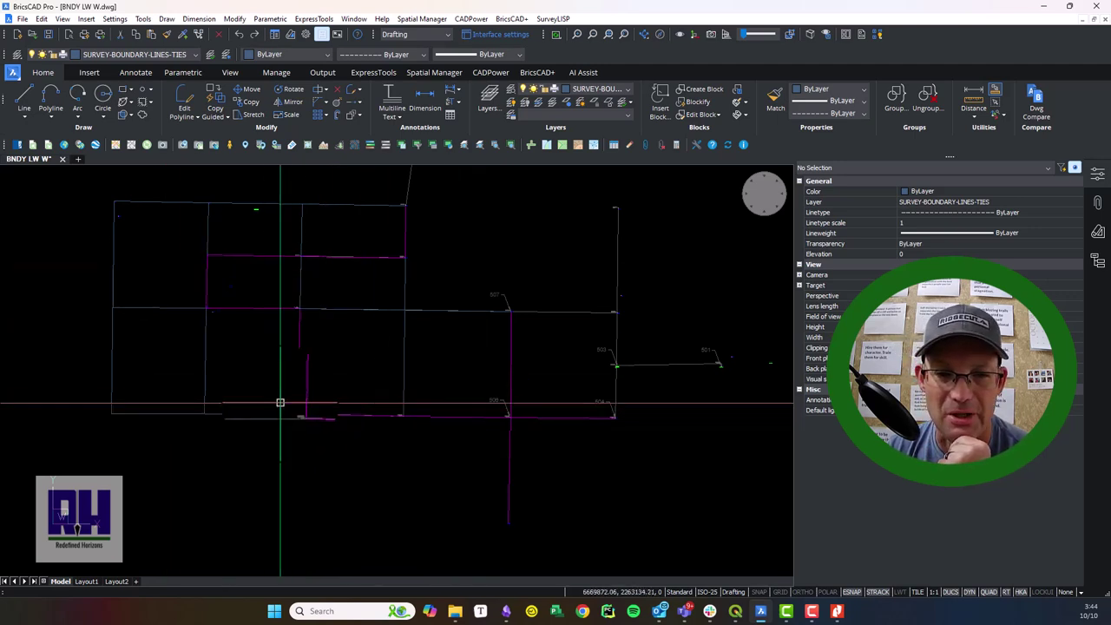
middle_click_drag(373, 423, 387, 426)
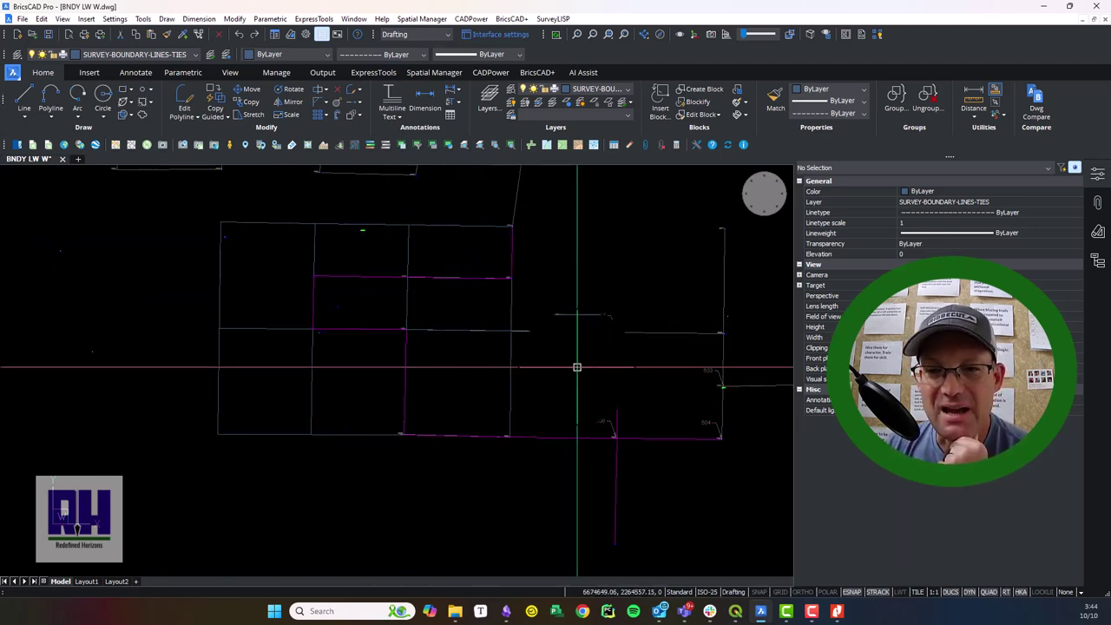
Step: Unload the BNDY SRCH and POINTS xrefs from the Attachments panel
left_click(1098, 207)
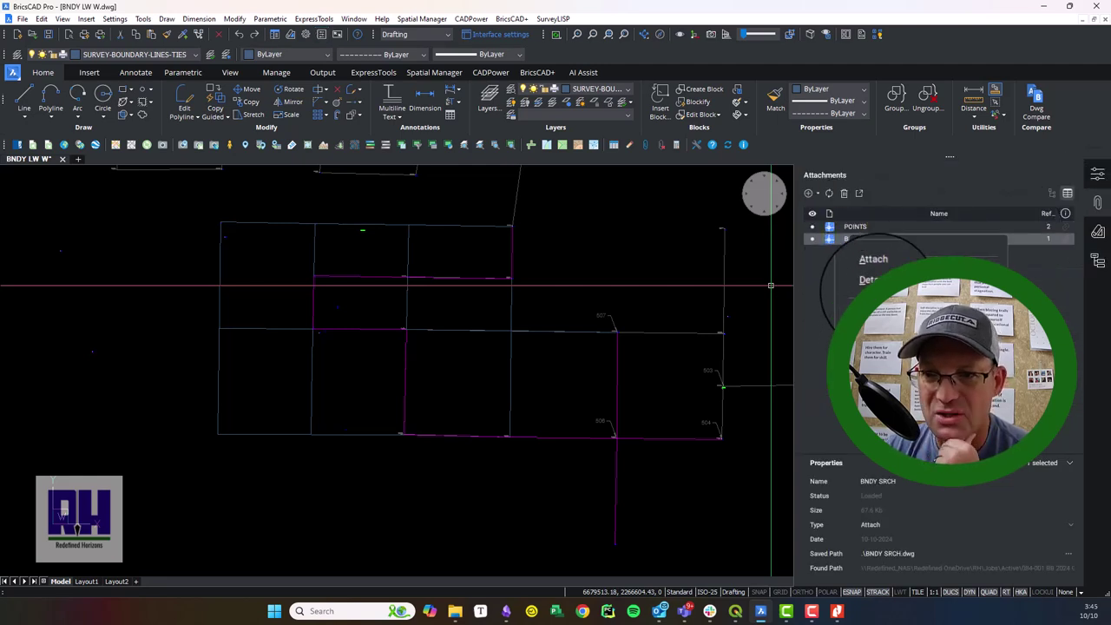
left_click(875, 323)
right_click(868, 228)
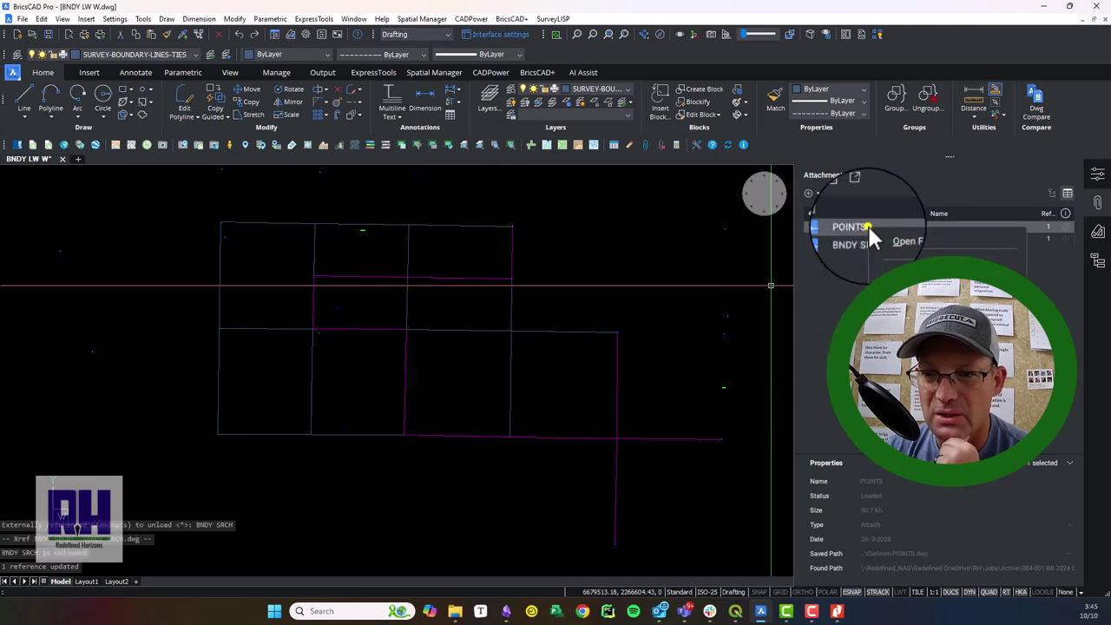
left_click(875, 313)
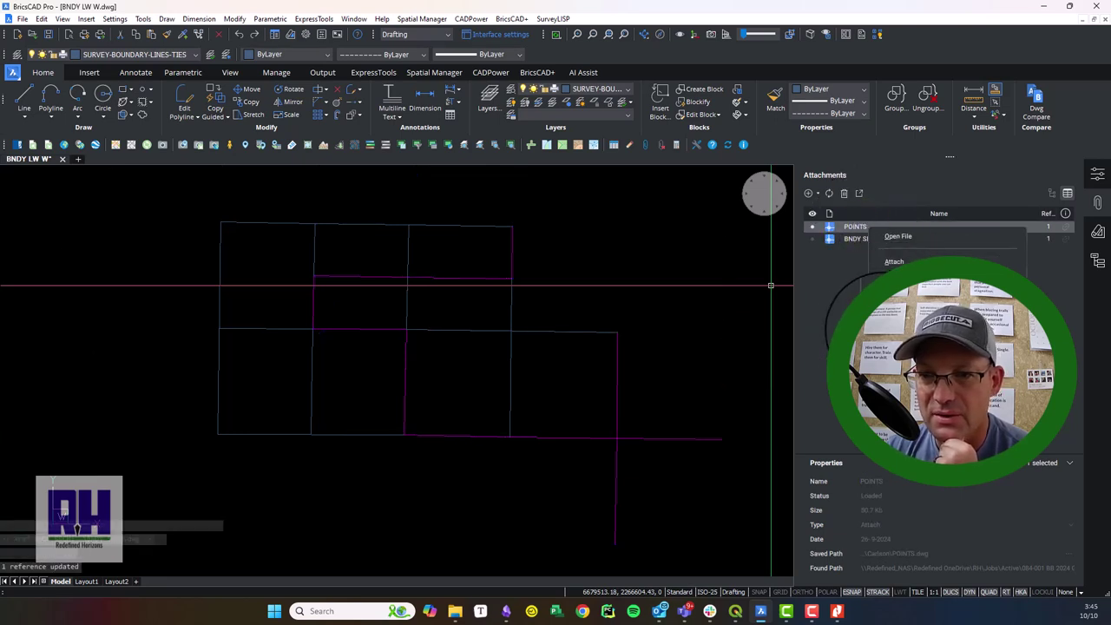
mouse_move(594, 459)
middle_mouse_down()
mouse_move(588, 487)
mouse_move(596, 439)
middle_mouse_up()
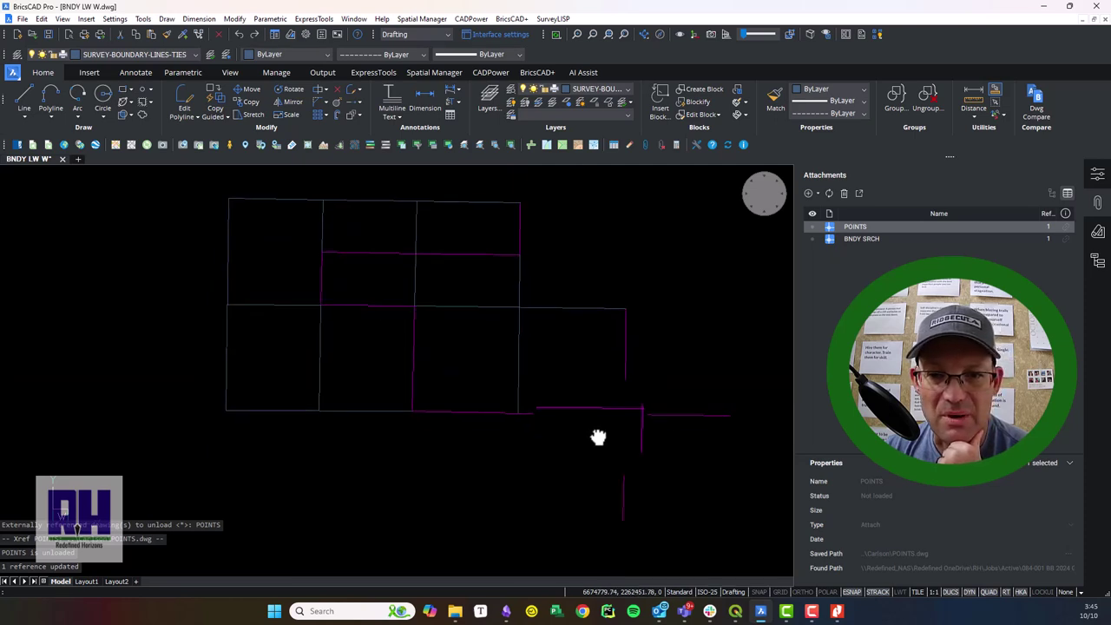